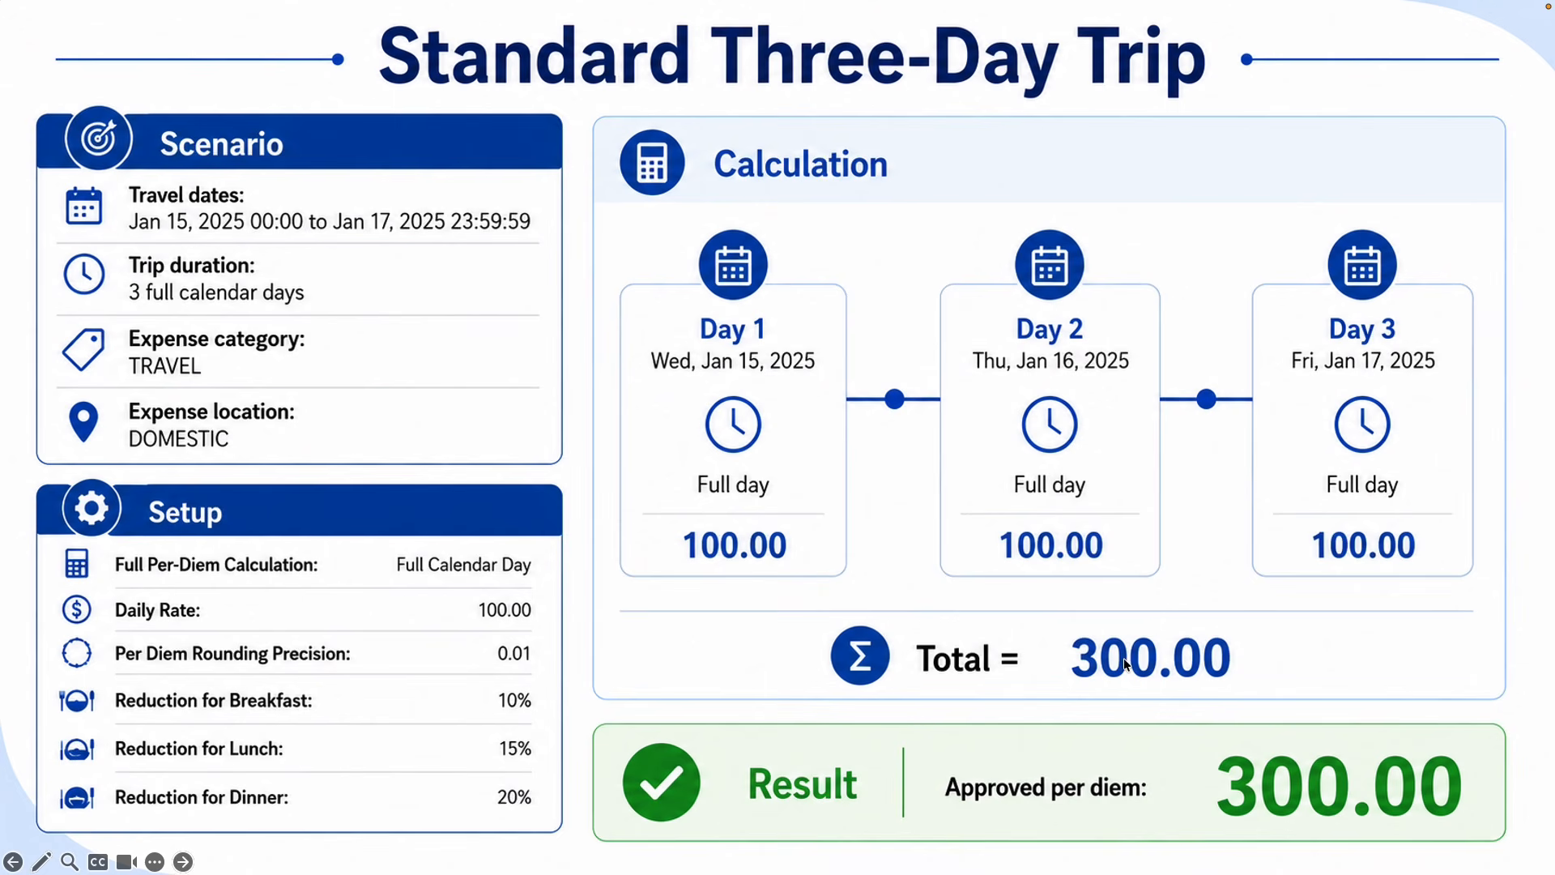
Switch from the slideshow to Business Central in the Edge browser and set the page zoom to 100%.
key("ctrl+Left")
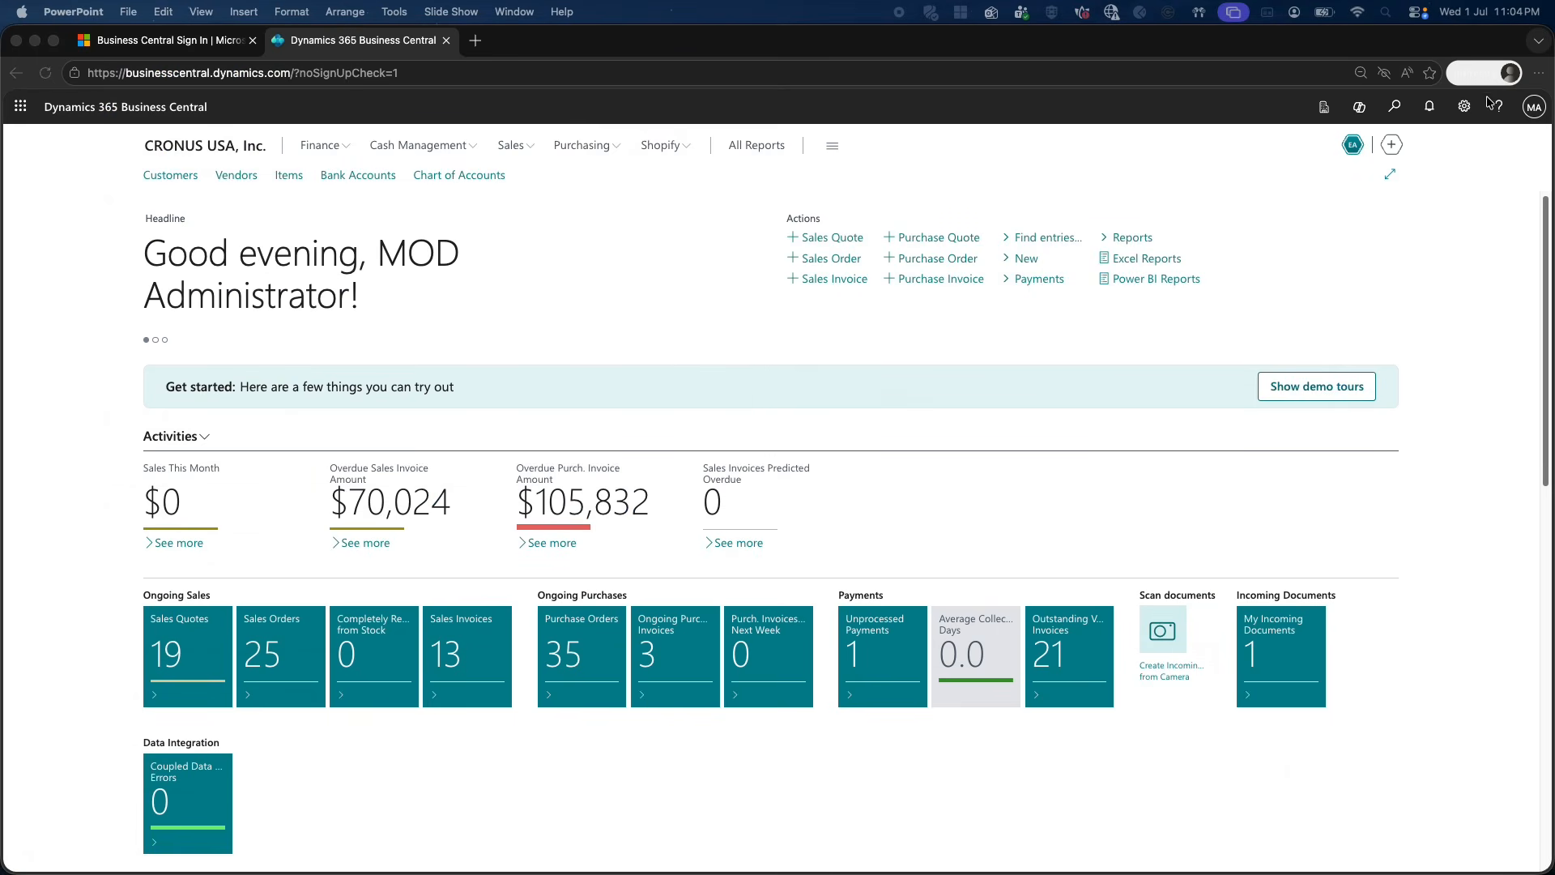
left_click(1387, 47)
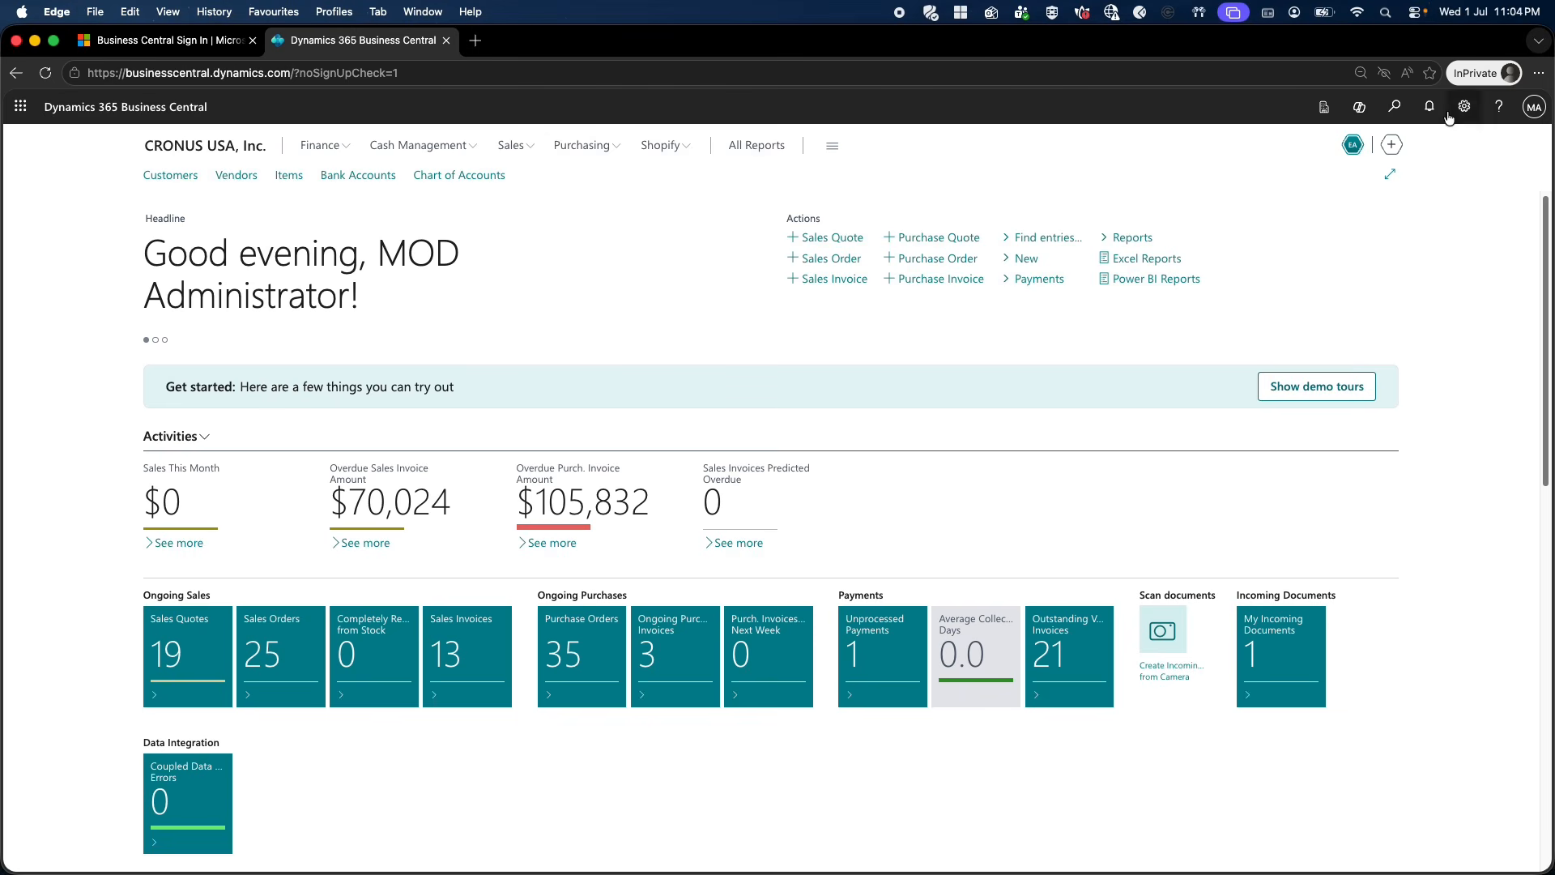
left_click(1539, 73)
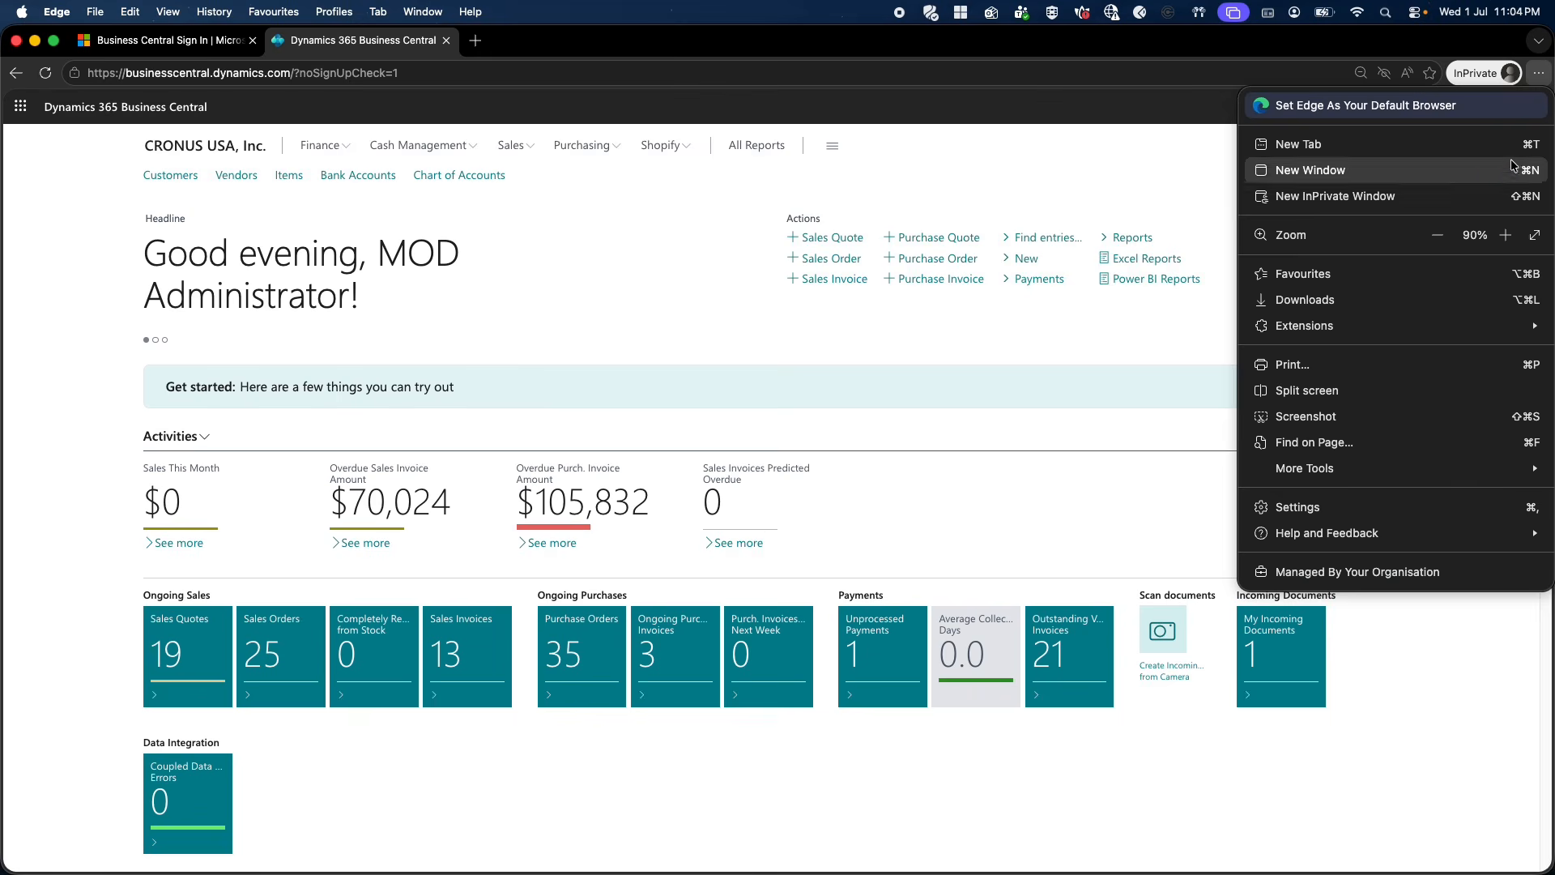
left_click(1506, 235)
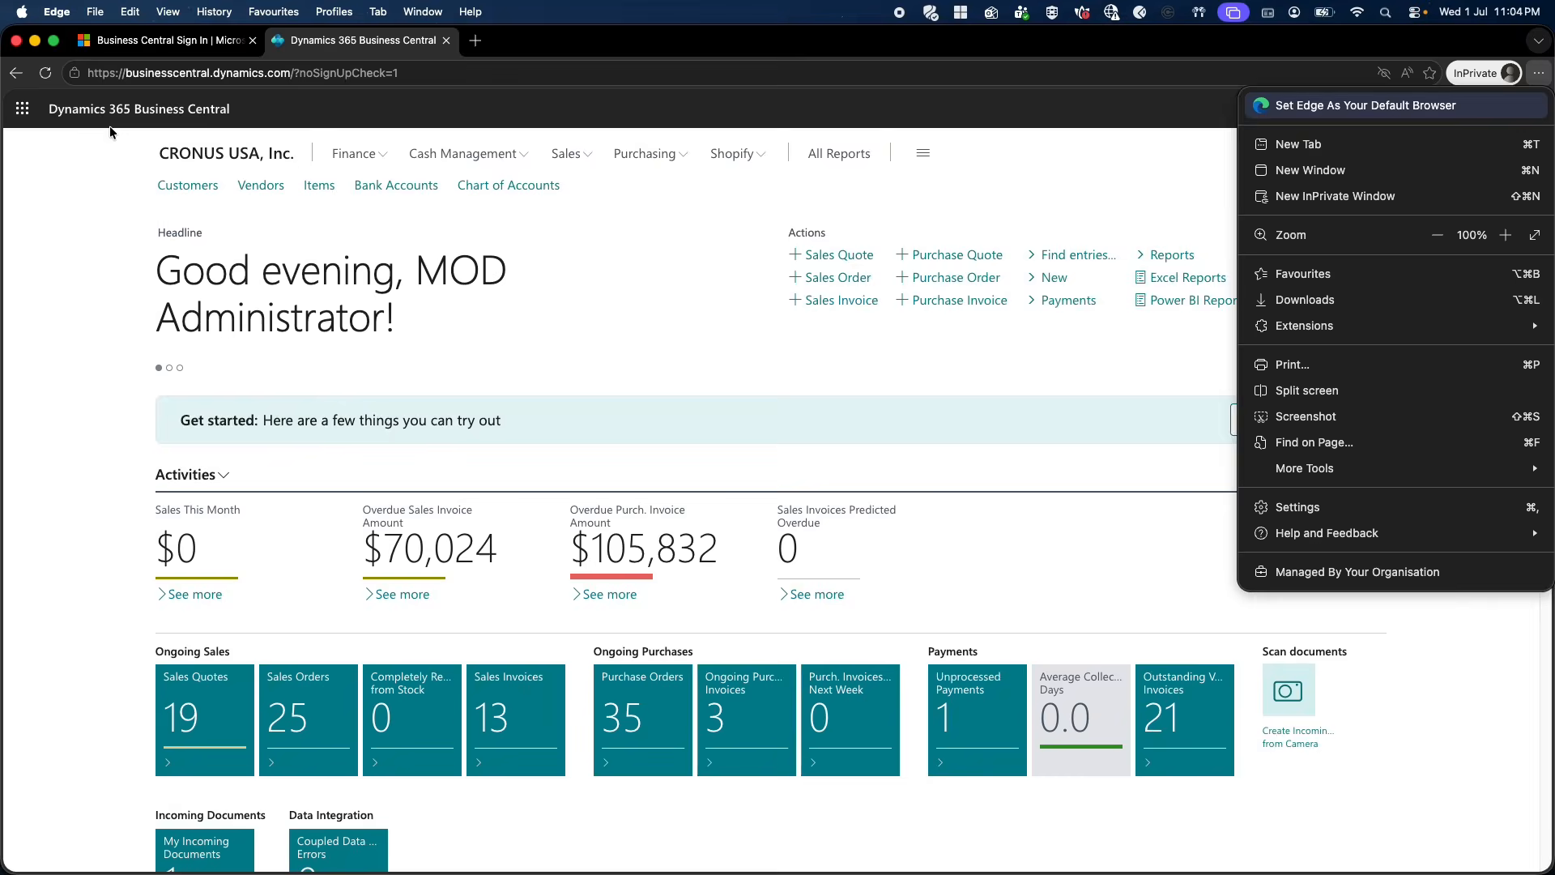
left_click(75, 184)
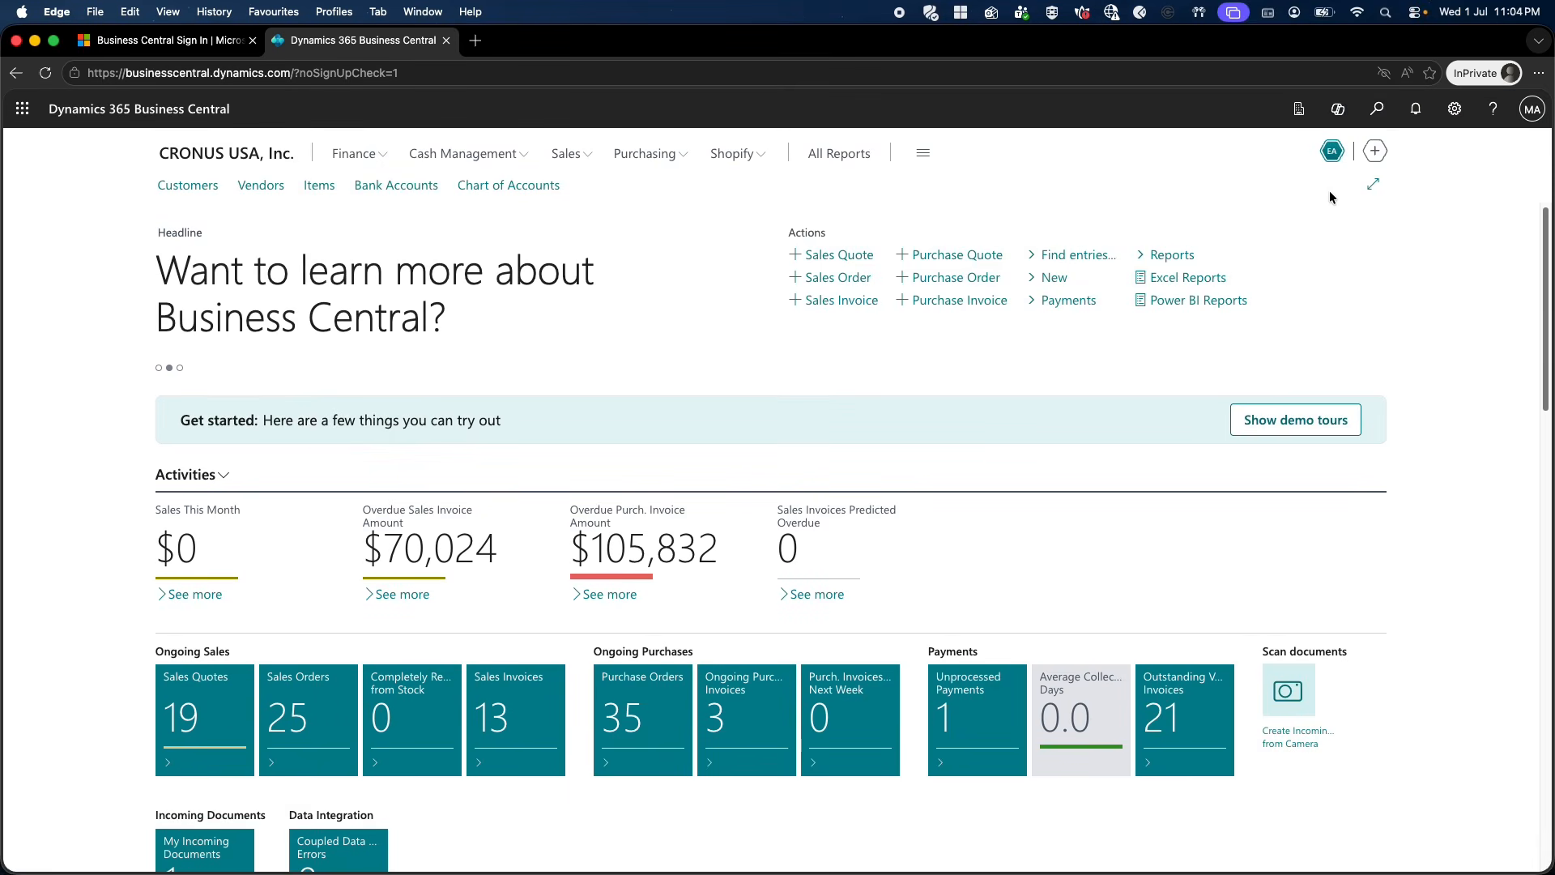
Search for "Expense agent", open the Expense Agent Setup page and expand it to the wide layout.
key("alt+q")
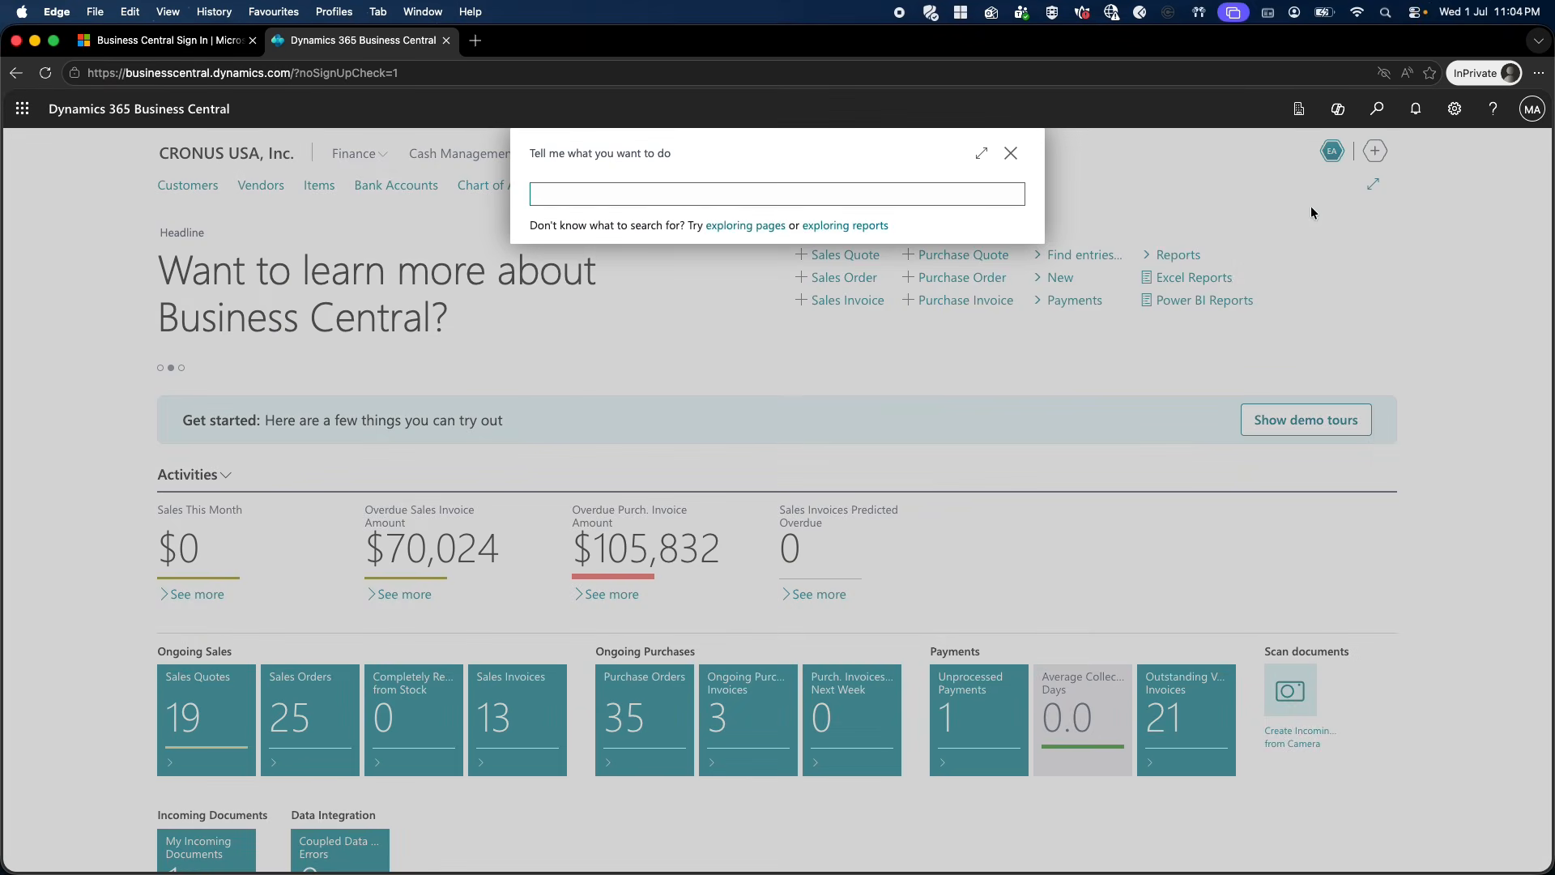
type("Expense agent")
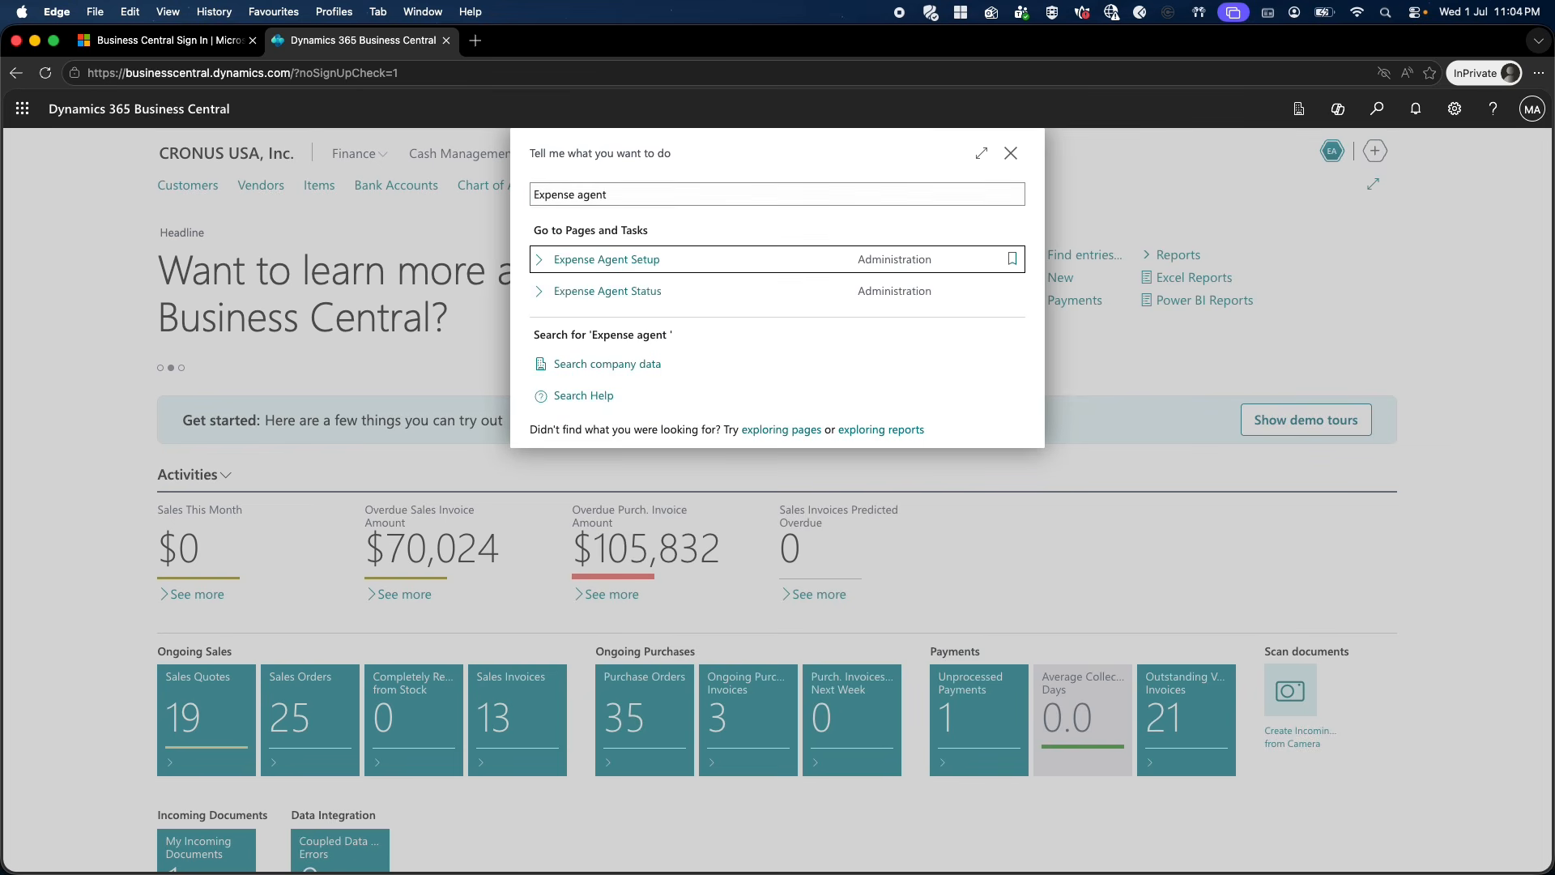
key("Return")
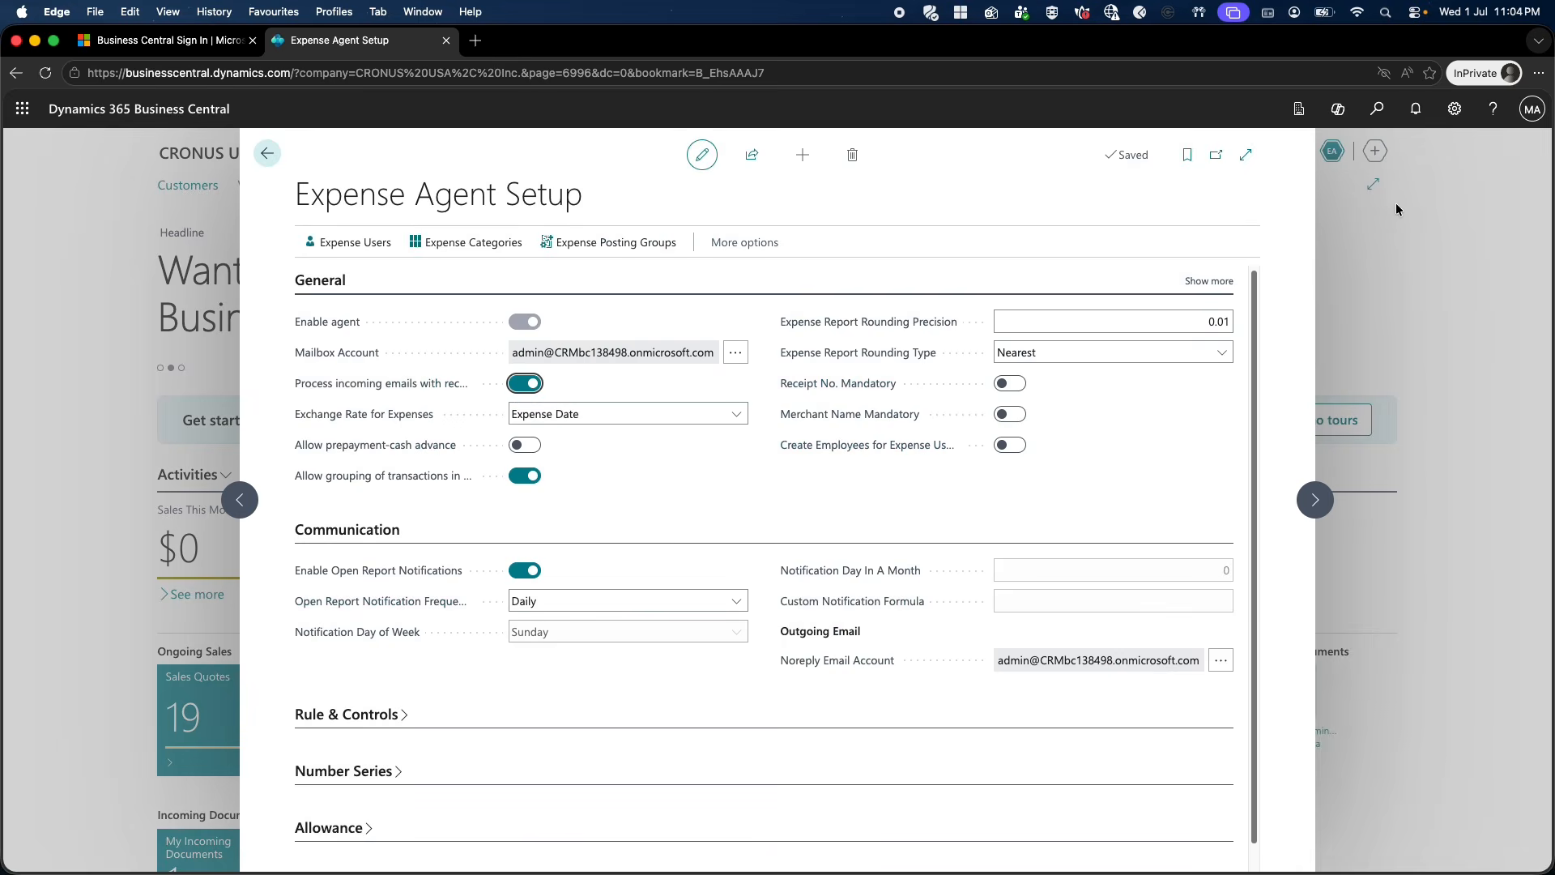
left_click(1244, 166)
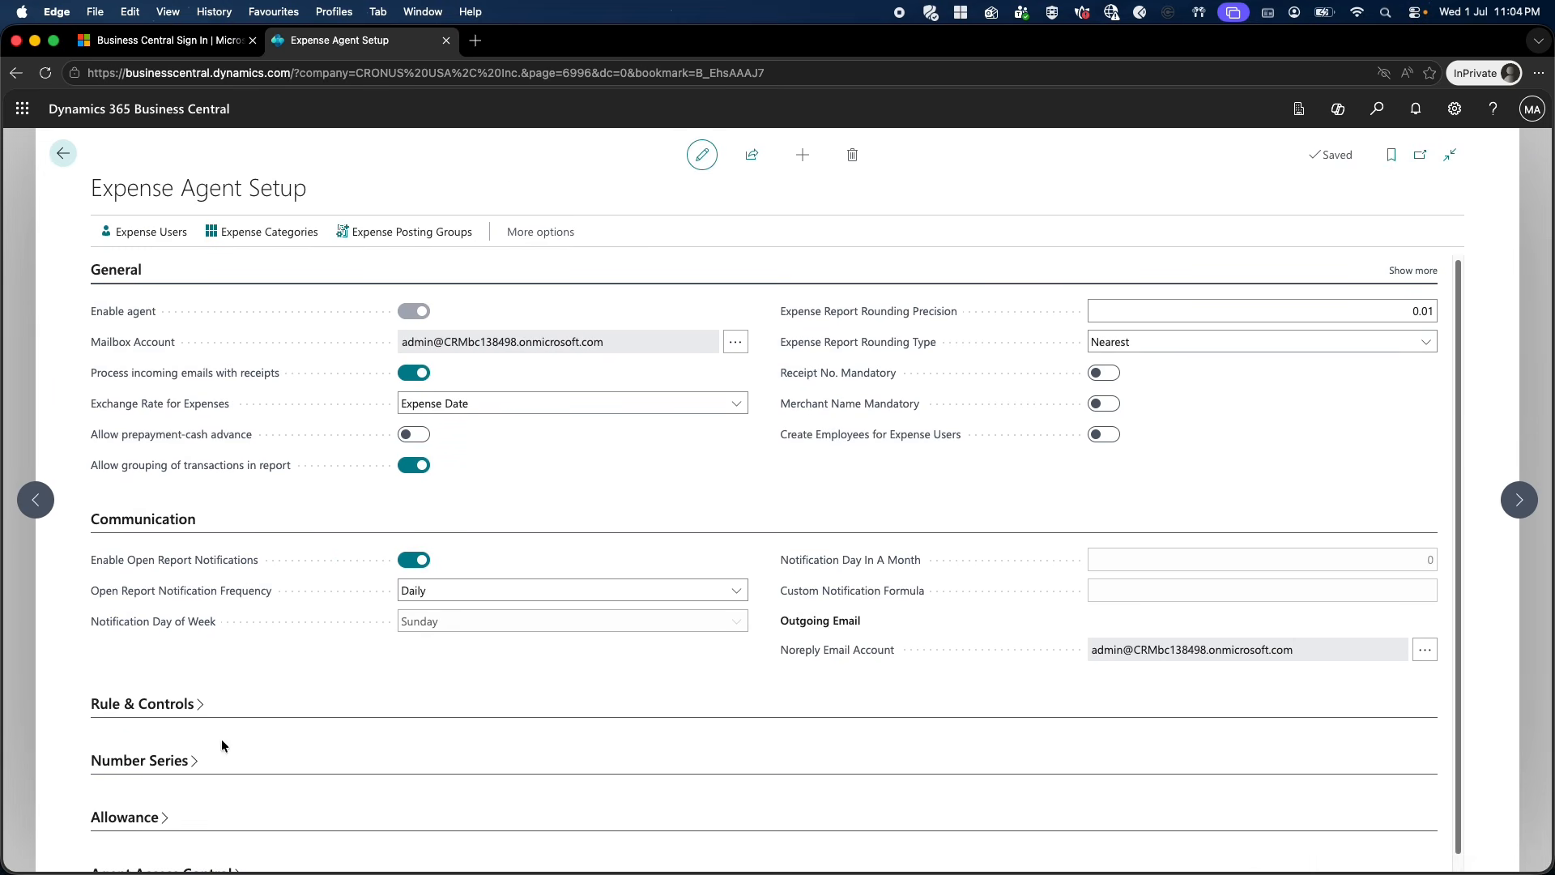
Expand the Allowance section and examine the Full Per-Diem Calculation options and the minimum hours for partial per-diem.
scroll(179, 765, "down", 1)
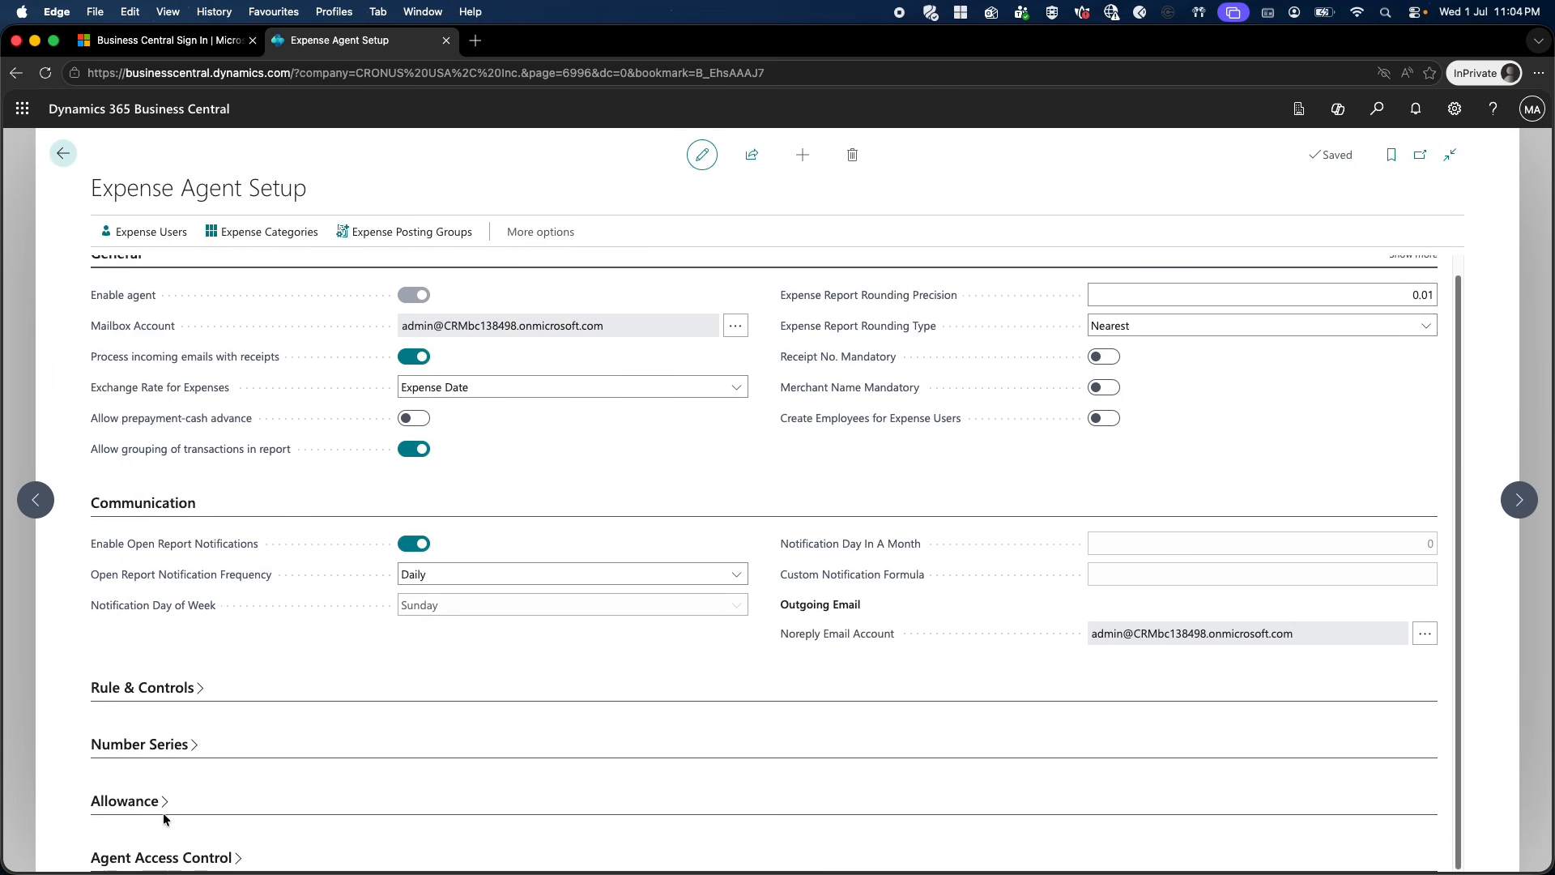
left_click(192, 773)
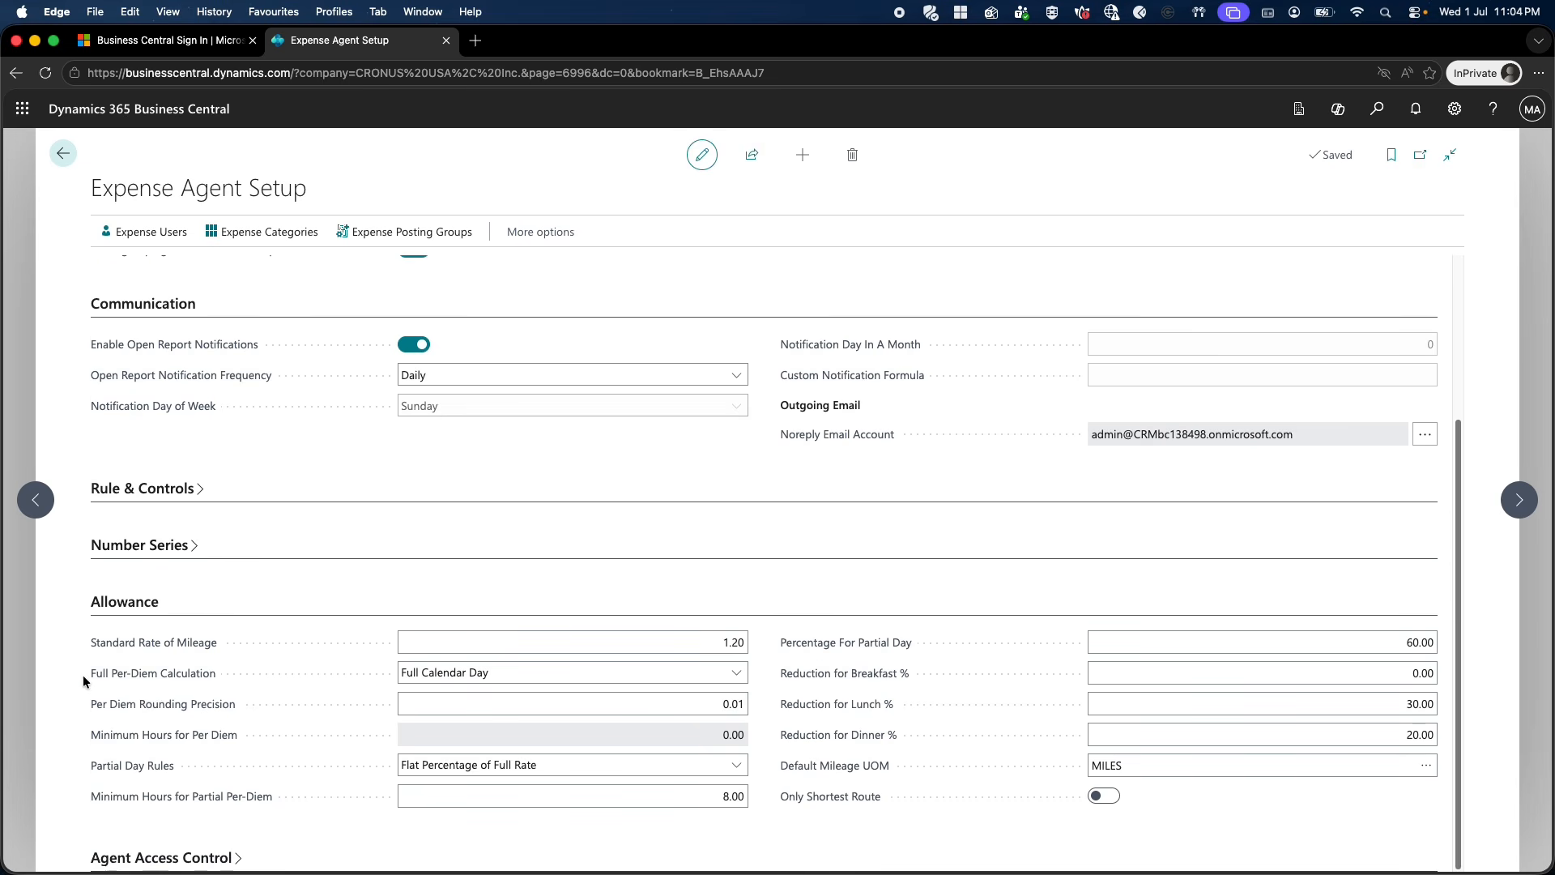
mouse_move(83, 682)
left_mouse_down()
mouse_move(186, 679)
mouse_move(78, 674)
left_mouse_up()
left_click(461, 673)
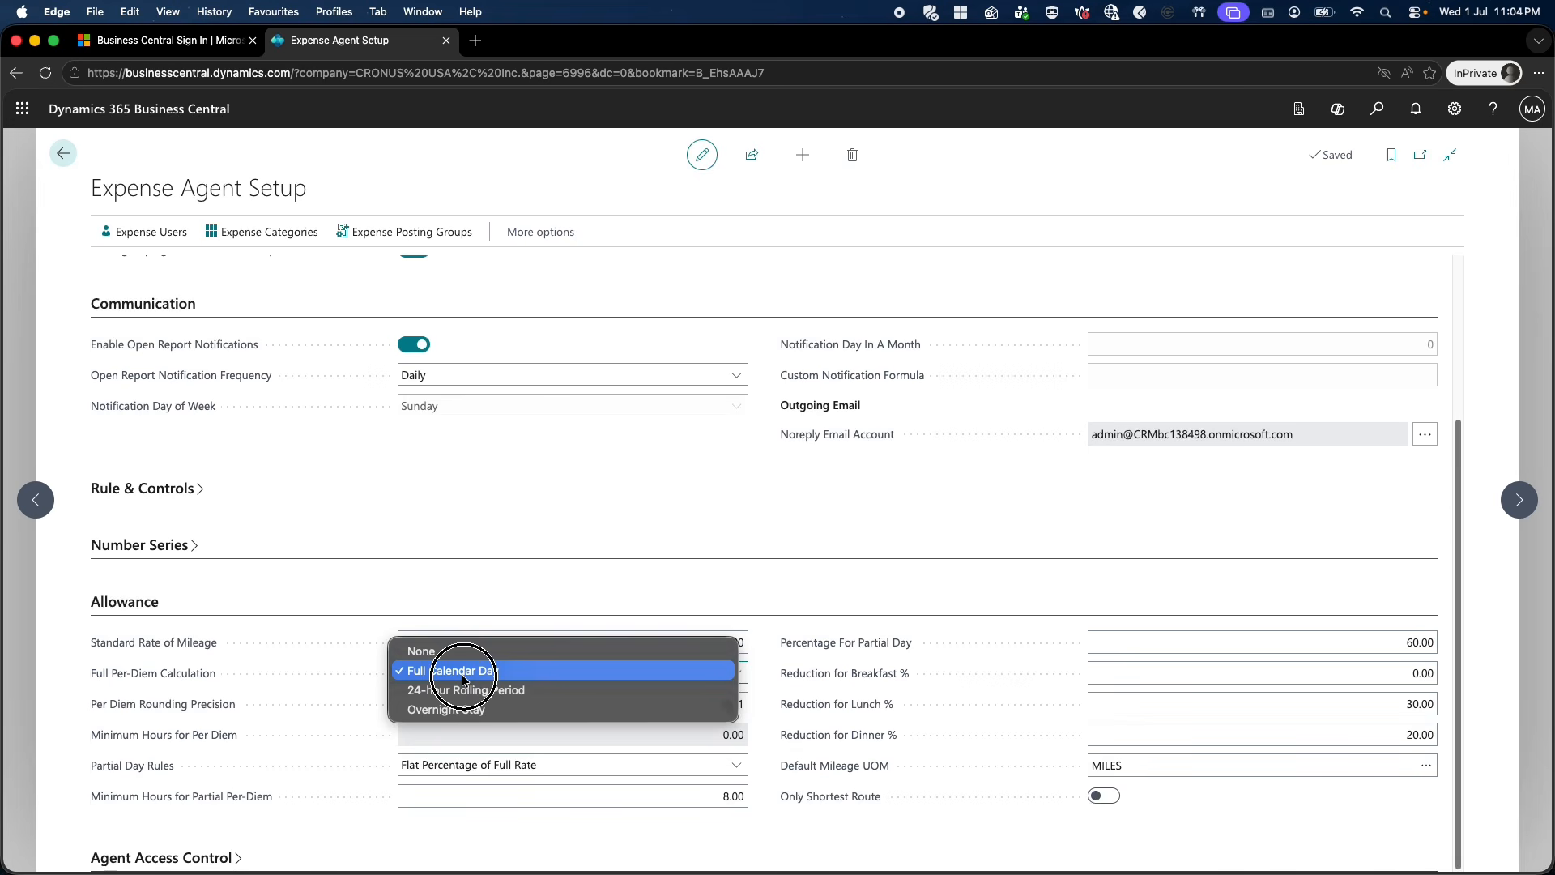
left_click(481, 536)
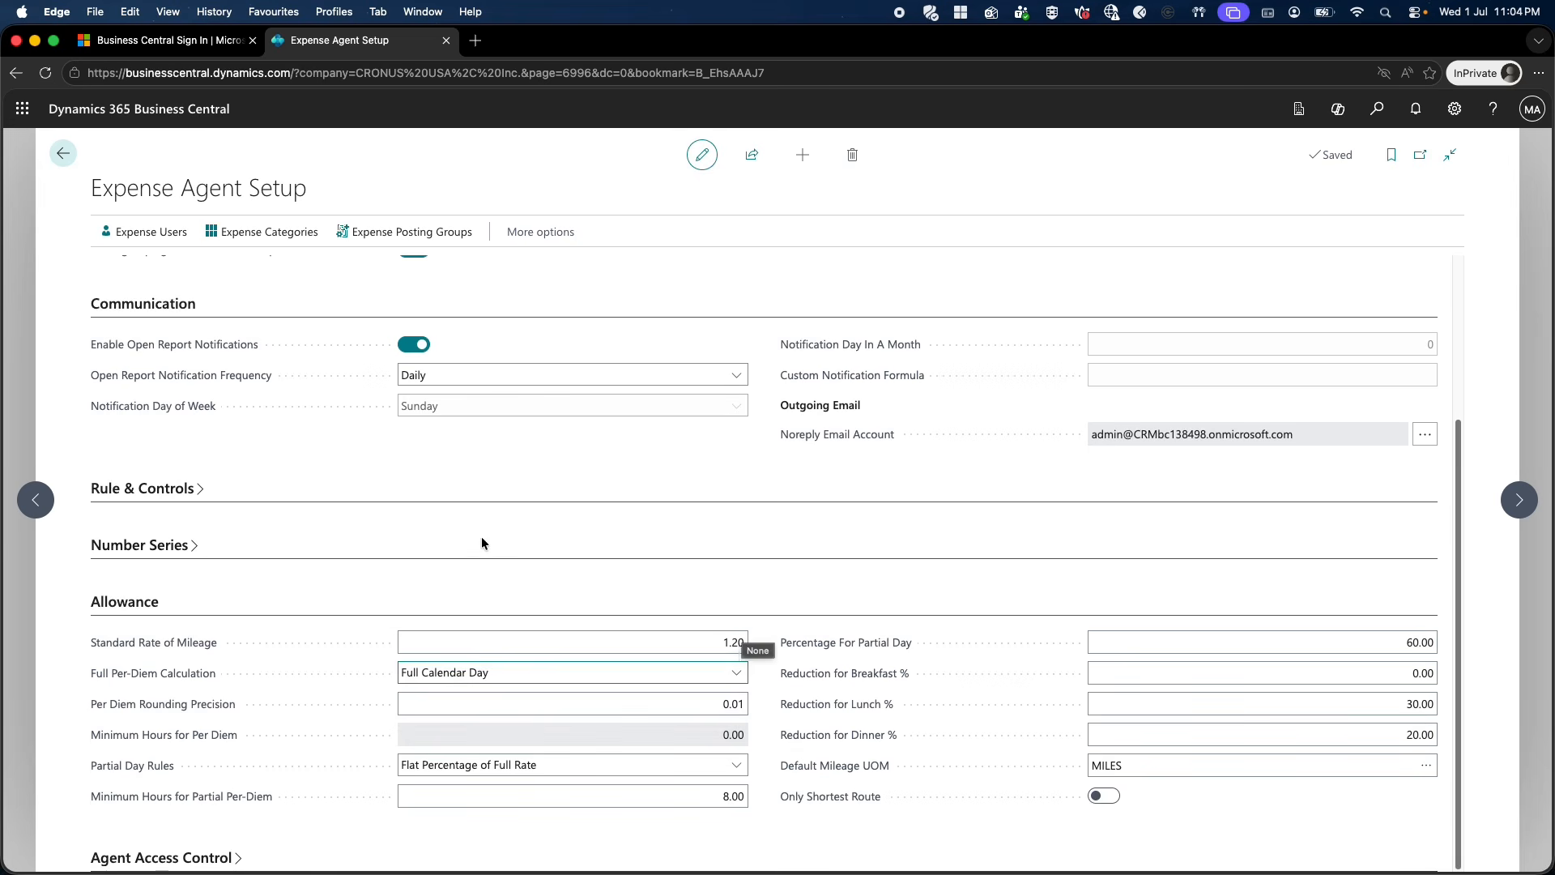
left_click(725, 800)
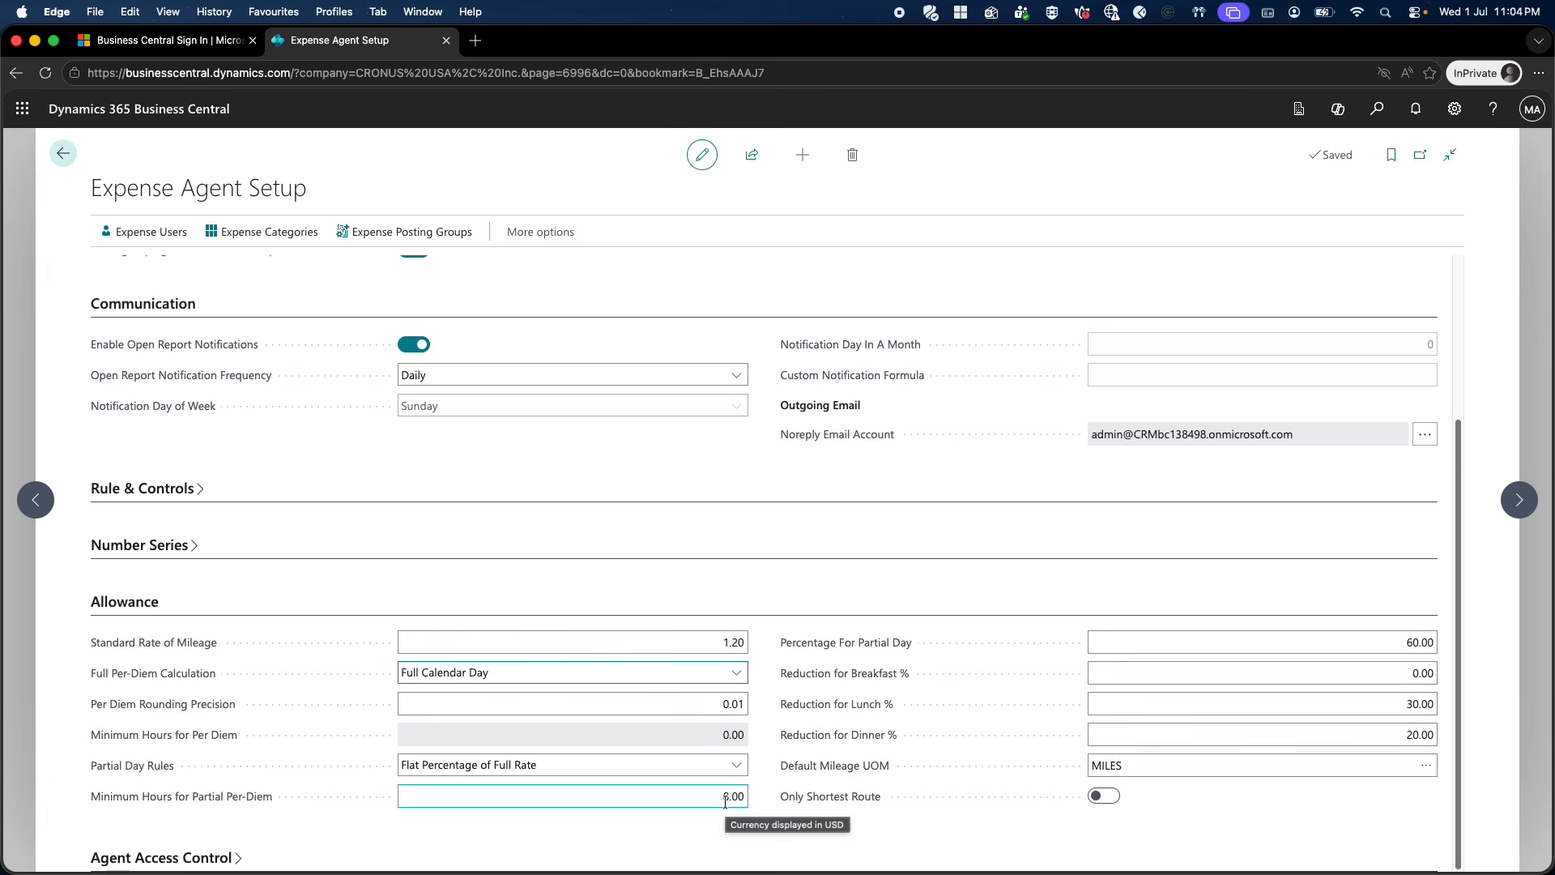
Open the PER-DIEM card from the expense categories, show its additional actions, and return to the category list.
left_click(262, 233)
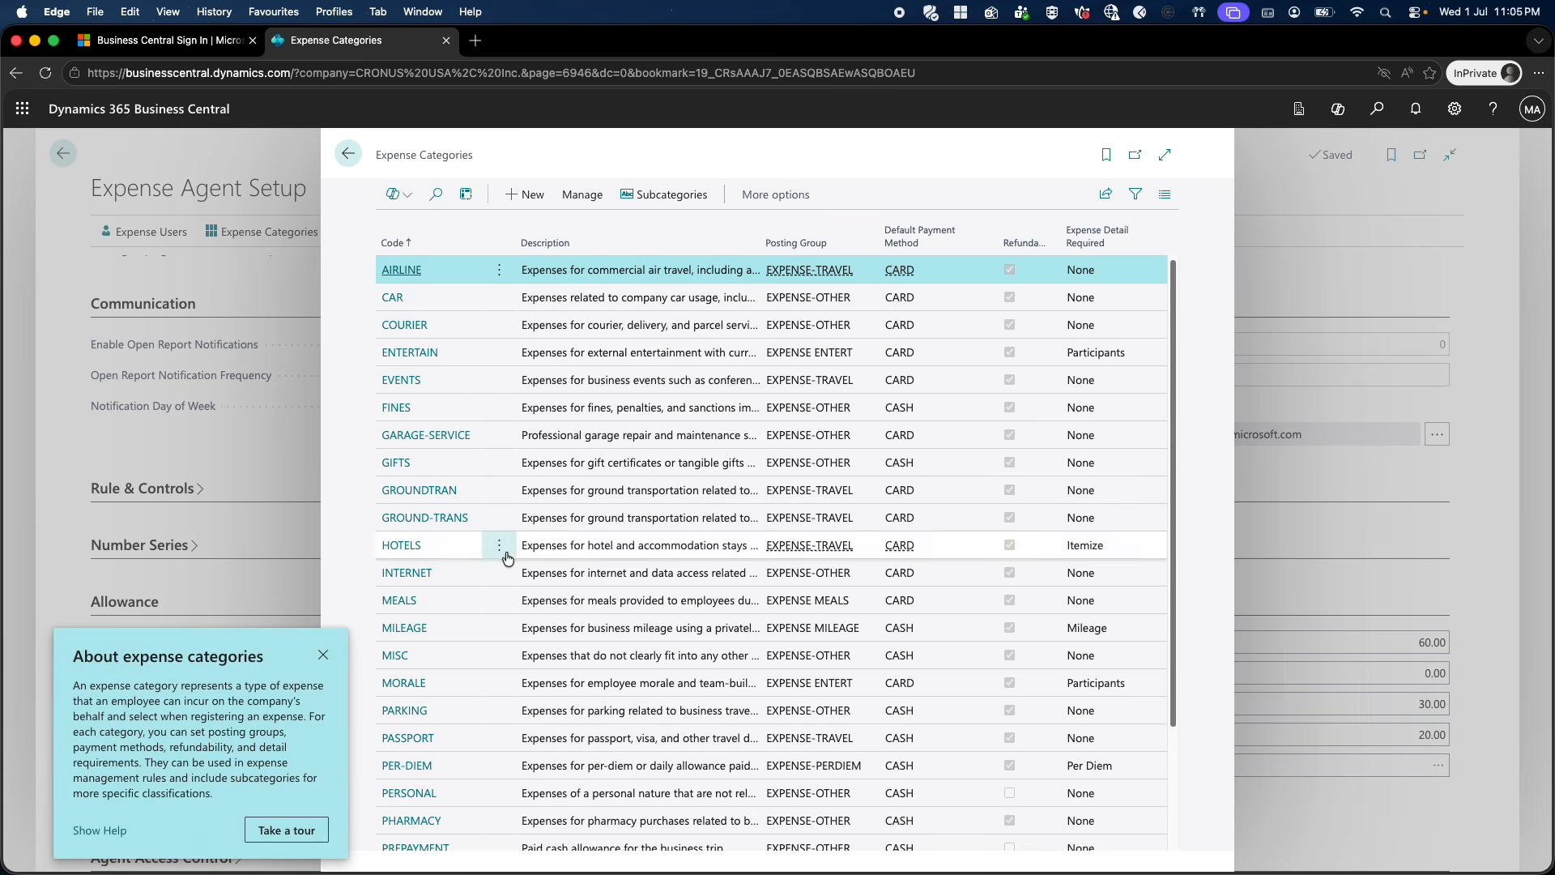
left_click(407, 766)
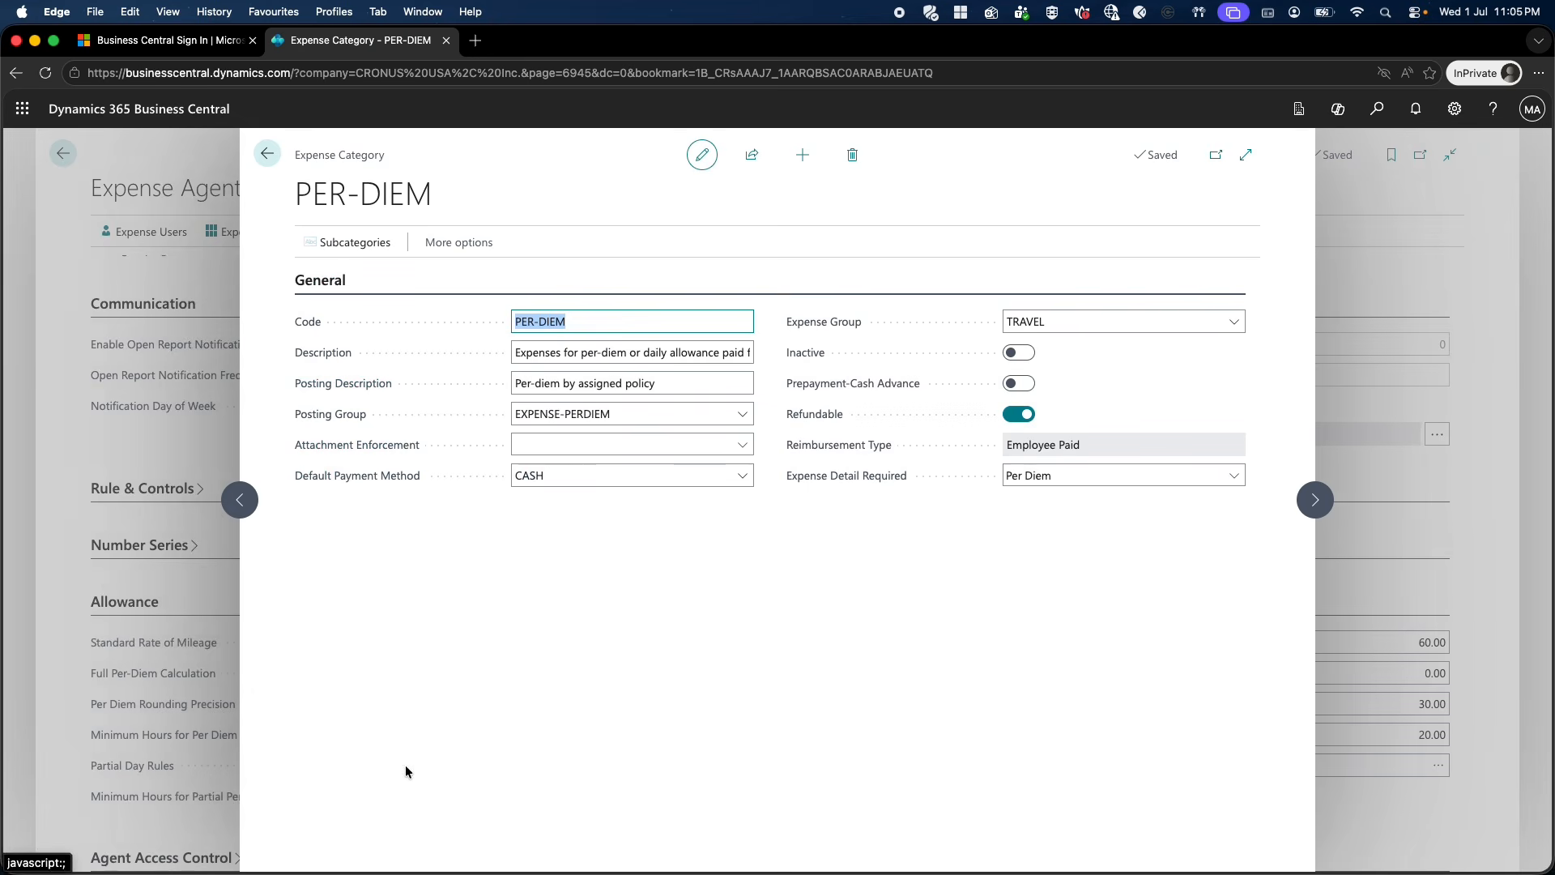
left_click(455, 242)
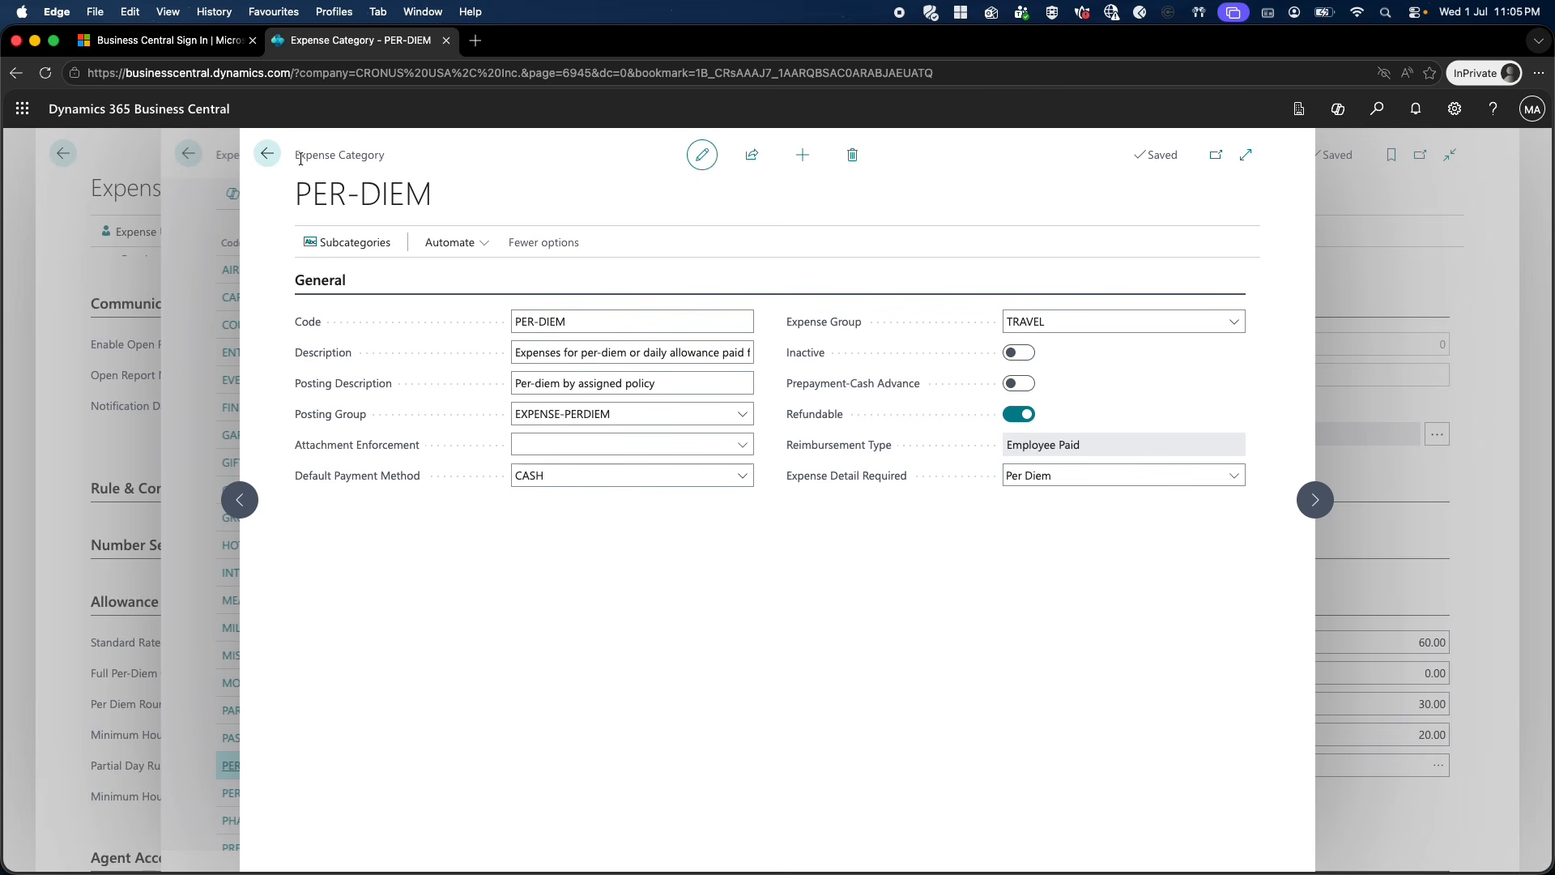
left_click(267, 154)
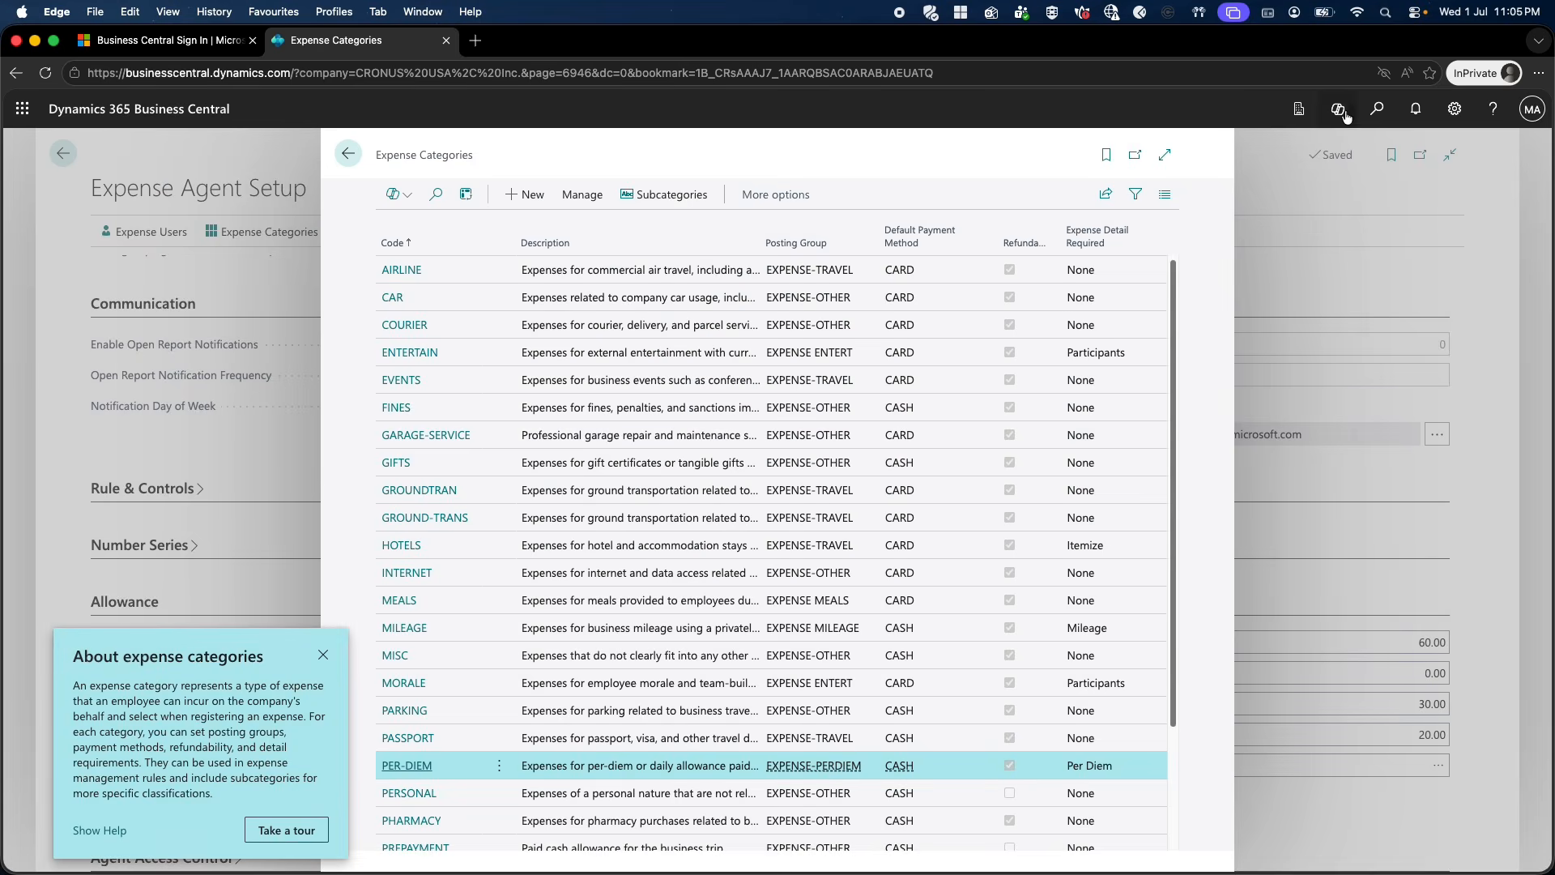
Search for "expense rule", open Expense Management Rules and open the PER-DIEM rule for the DOMESTIC location.
key("alt+q")
type("exp")
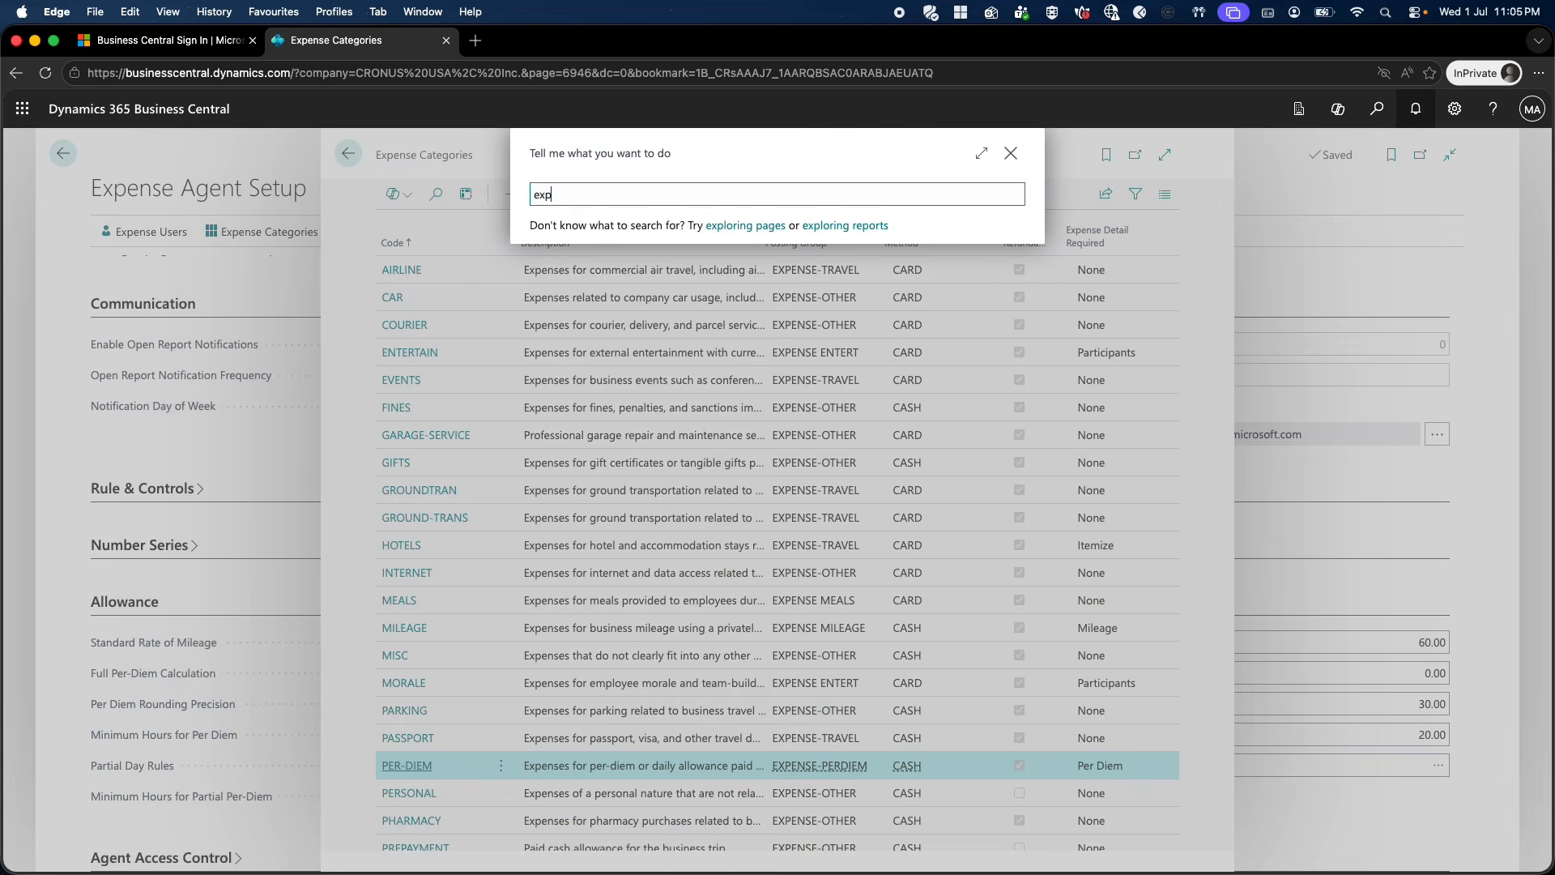
type("ense rule")
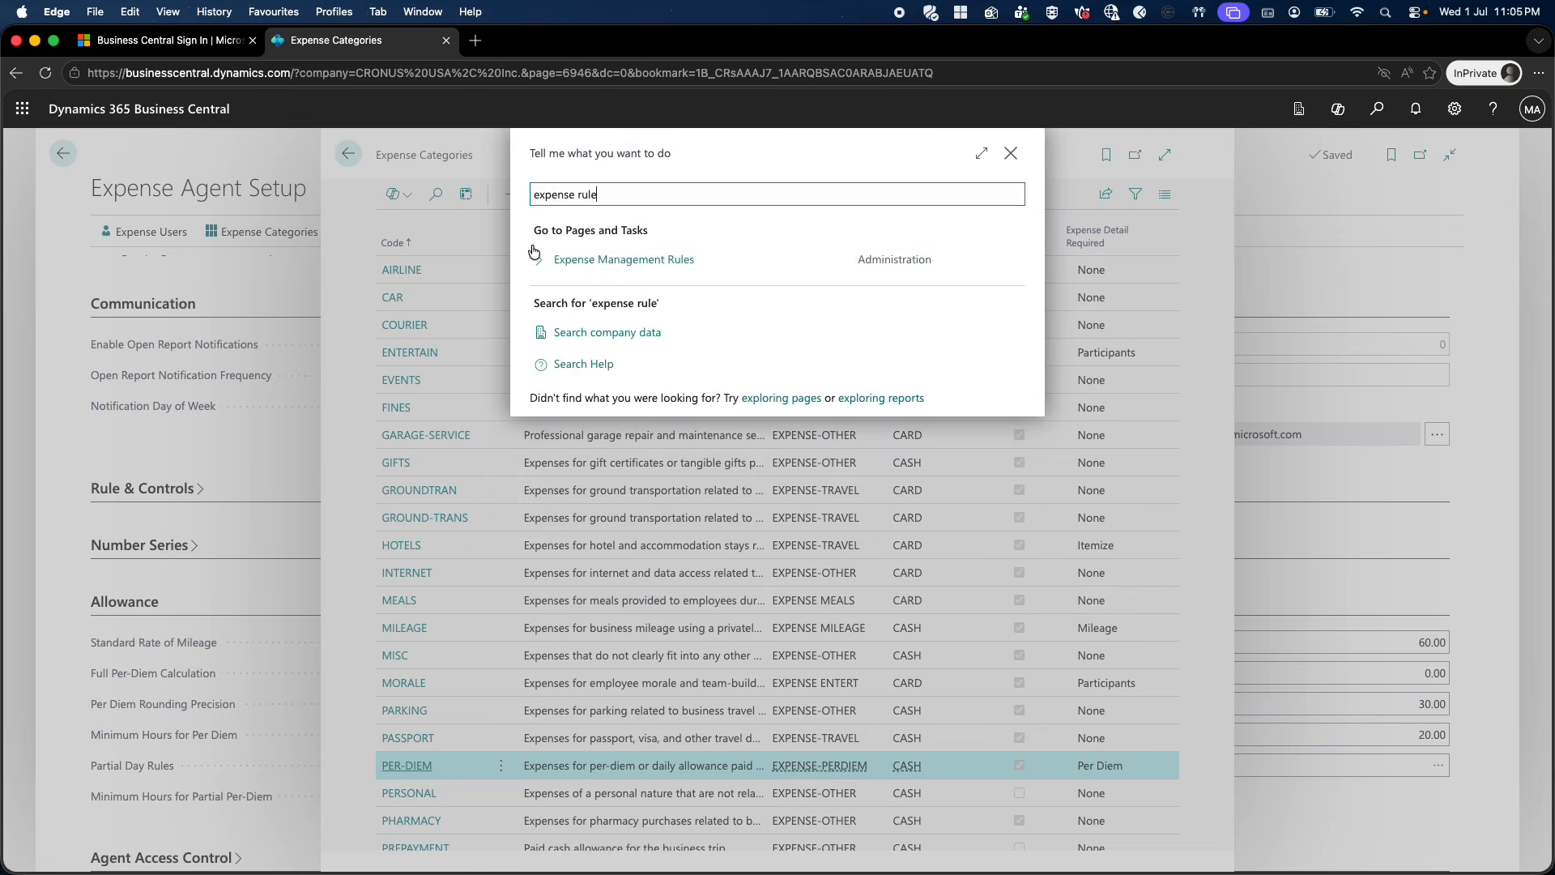
left_click(573, 271)
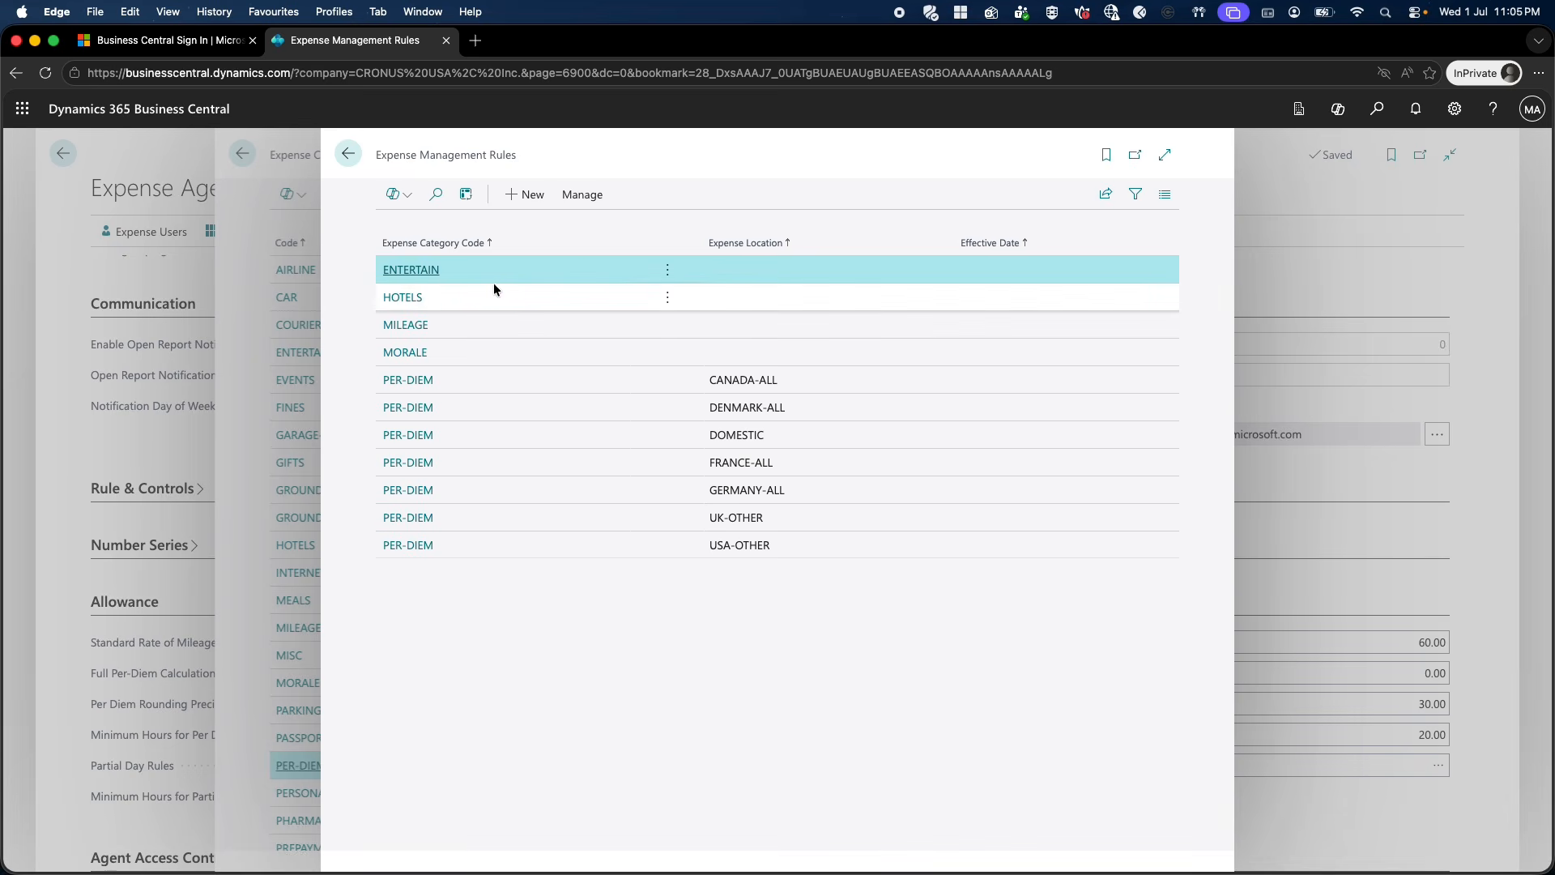
left_click(410, 435)
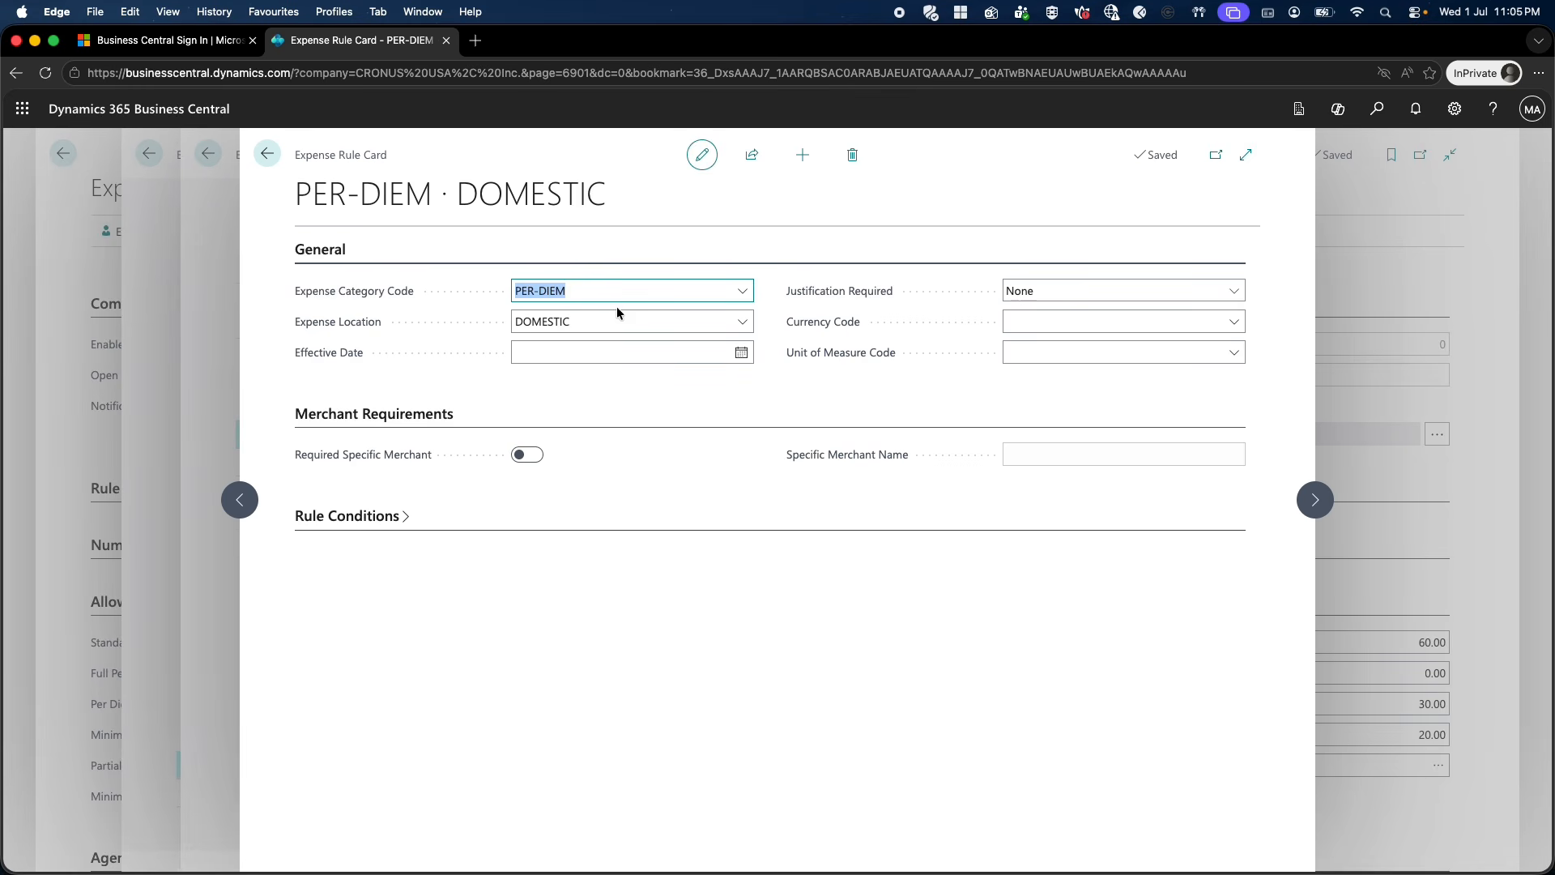
Check the rule's expense category and location, and open the details of its PER-DIEM category.
left_click(577, 292)
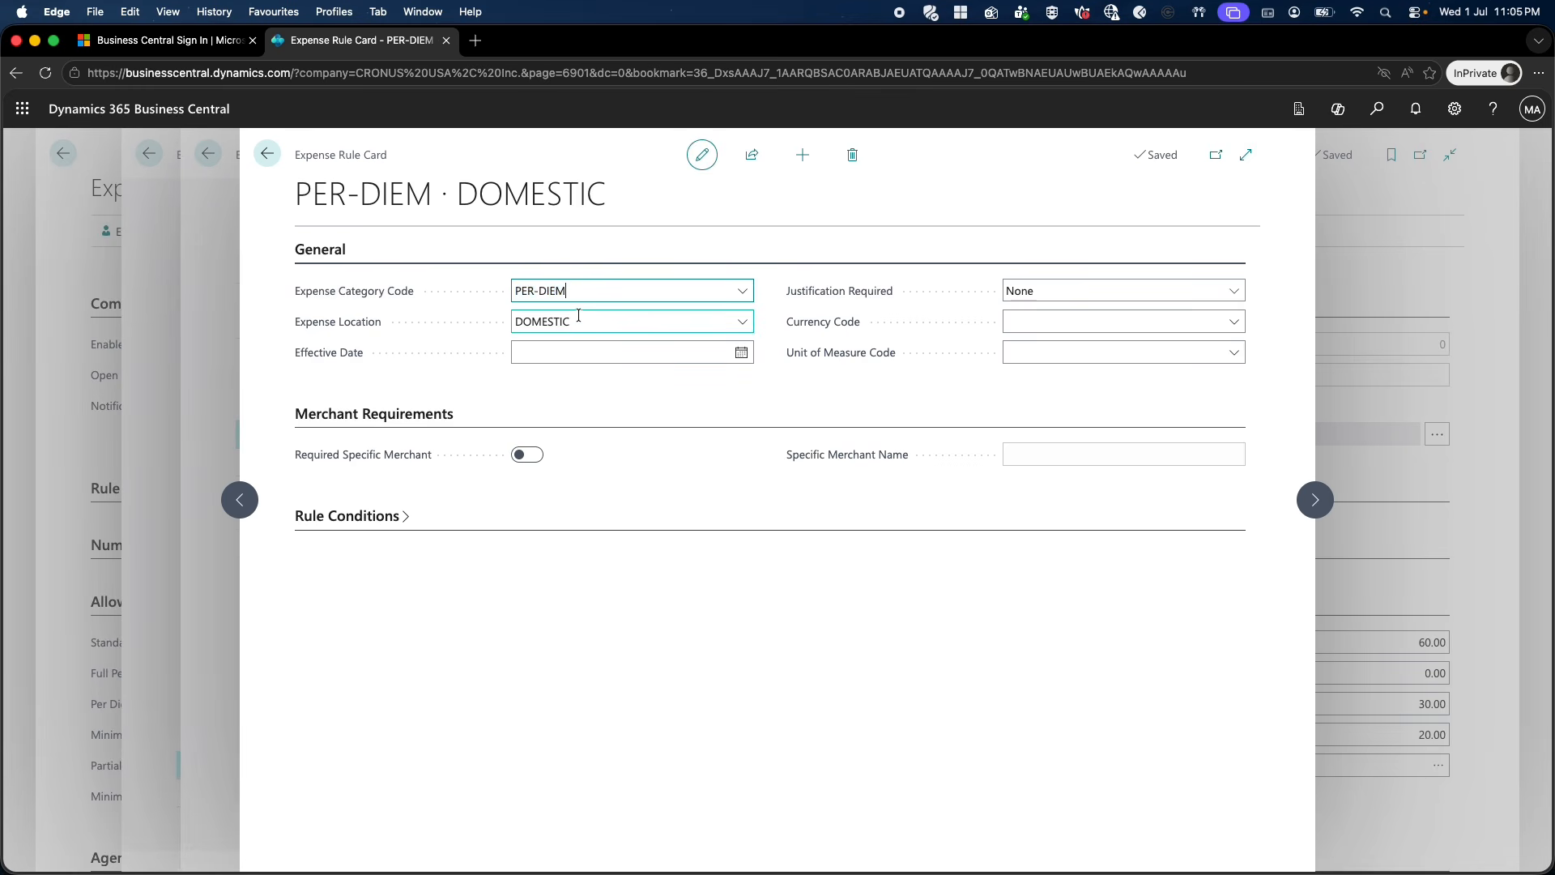
left_click(577, 323)
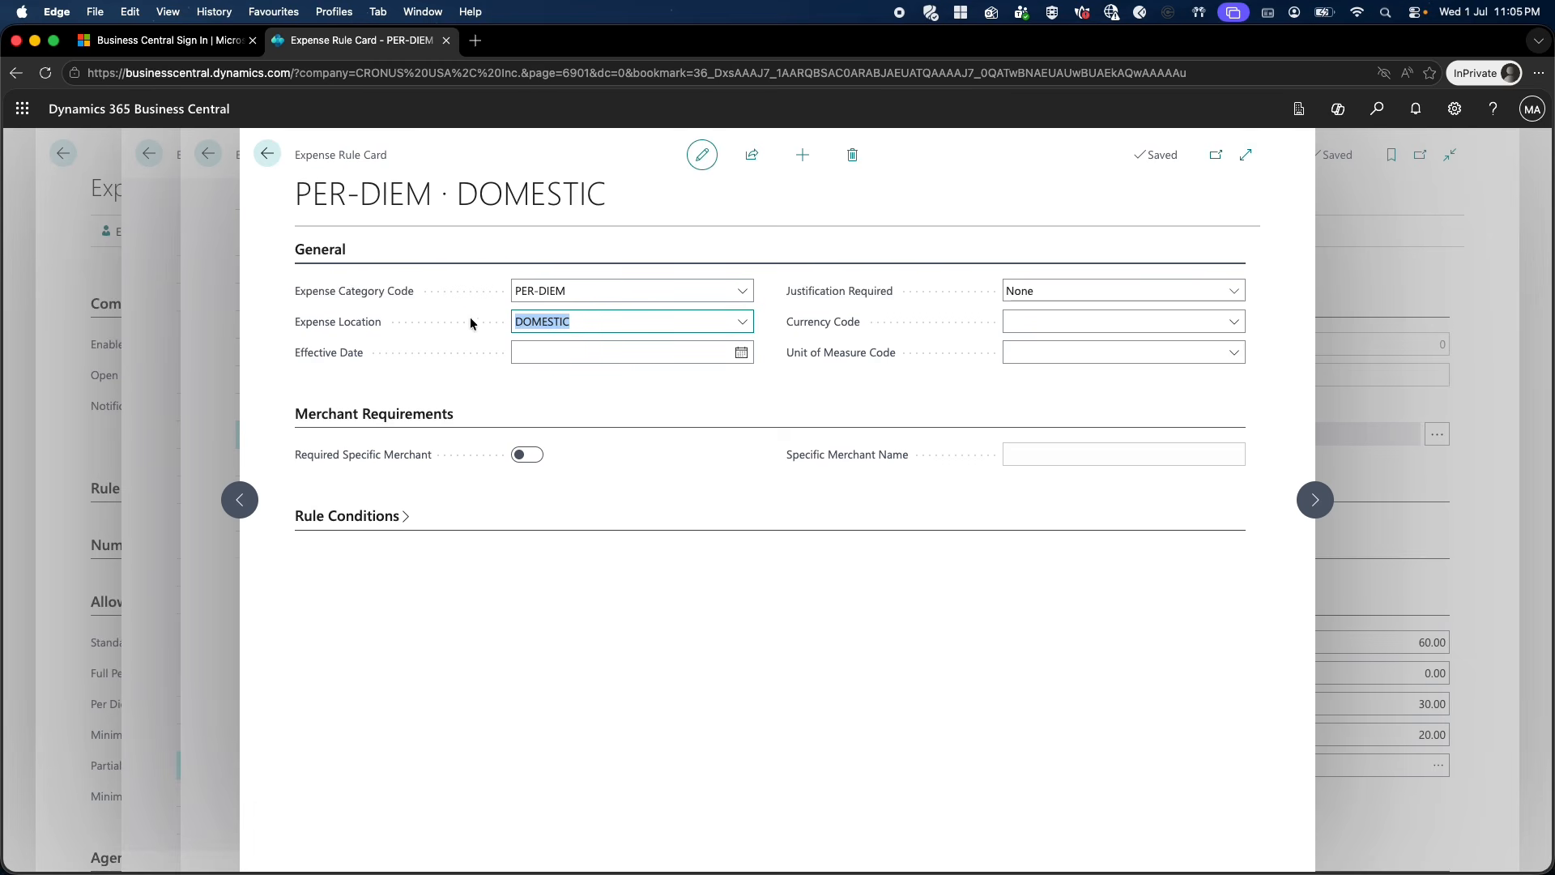
left_click(658, 294)
left_click(746, 293)
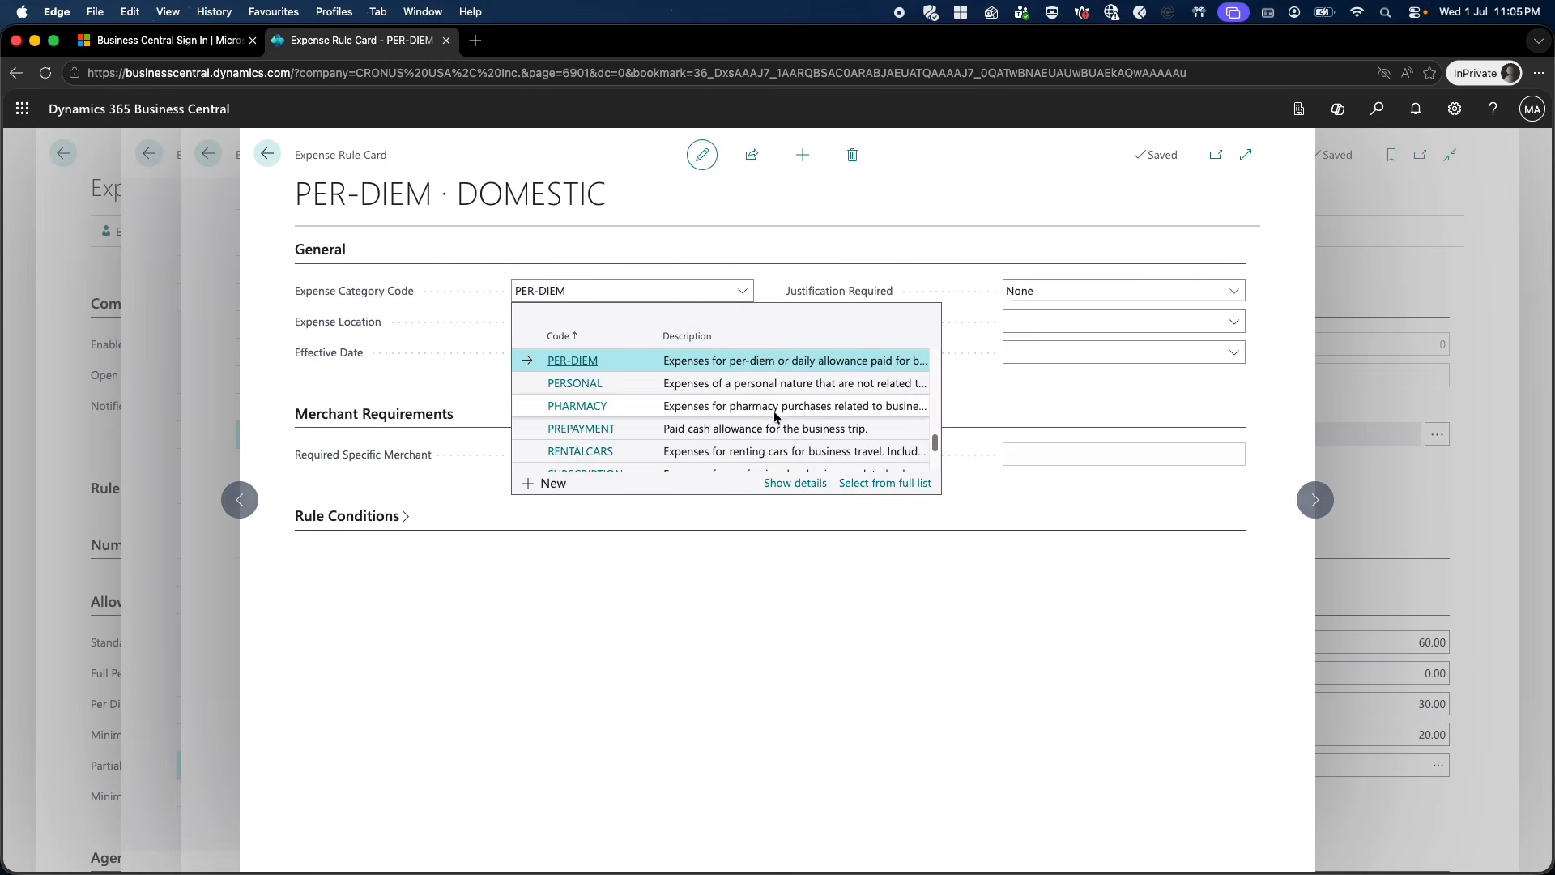
left_click(798, 484)
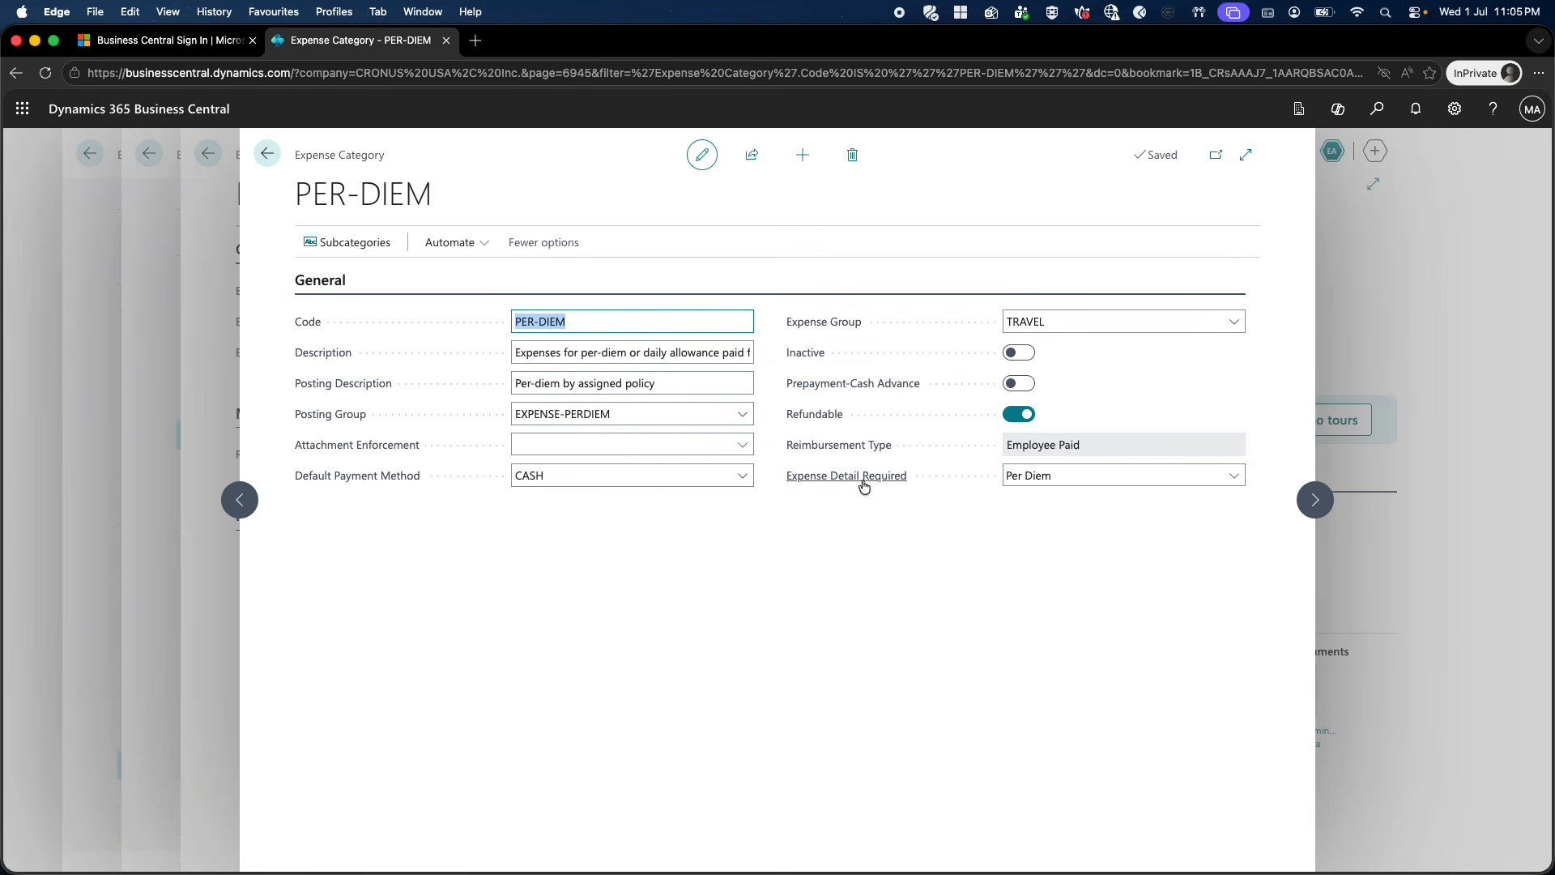
Examine the category's Expense Detail Required options and default payment method, and return to the expense rule card.
left_click_drag(775, 484, 895, 483)
left_click(1071, 473)
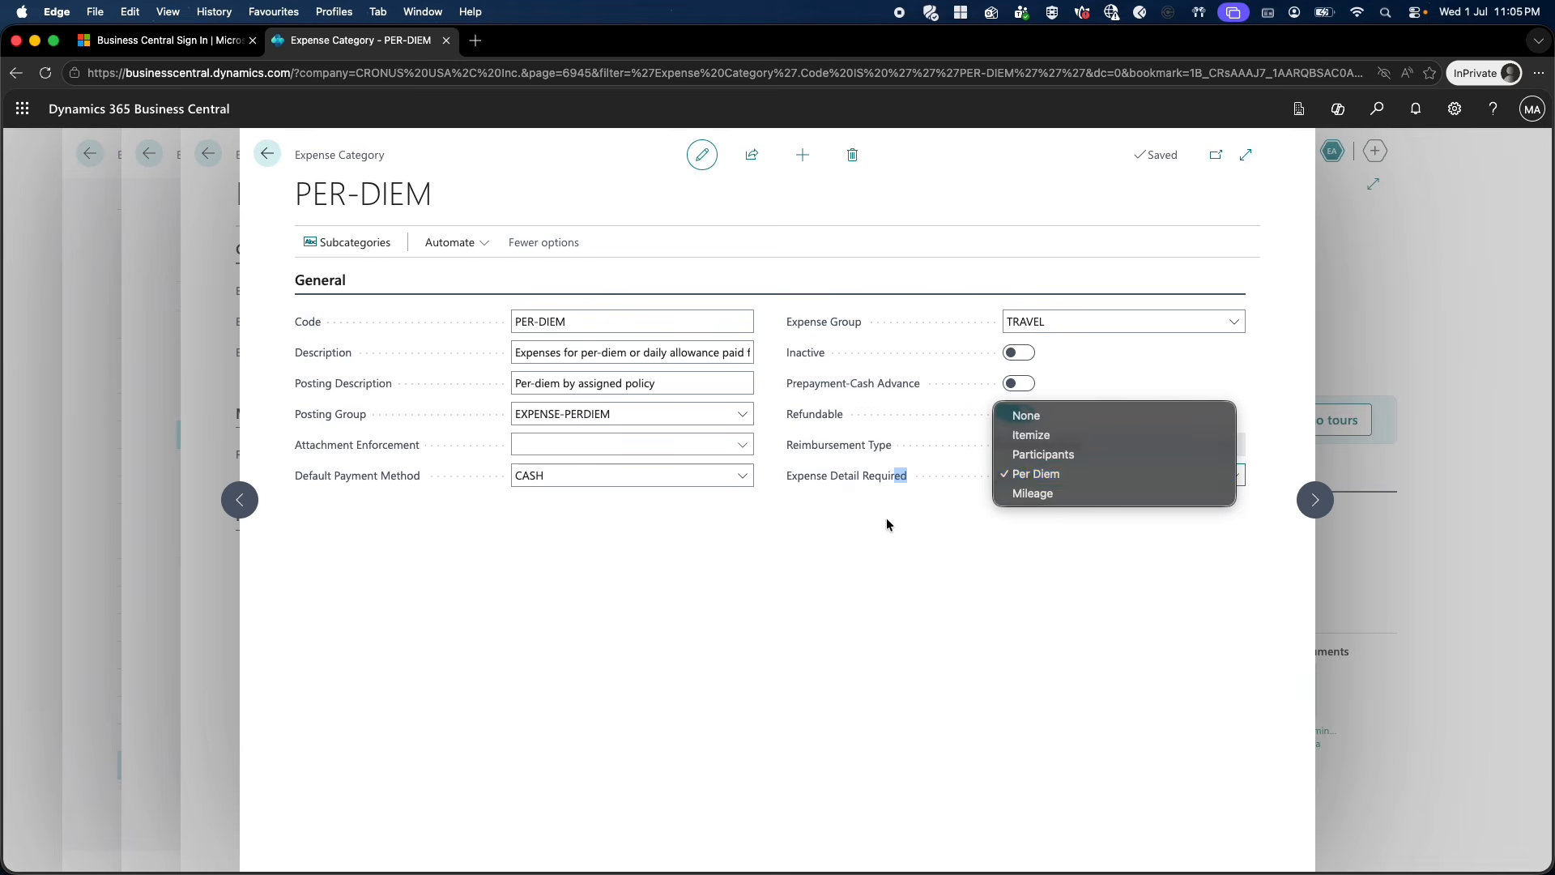
left_click(701, 478)
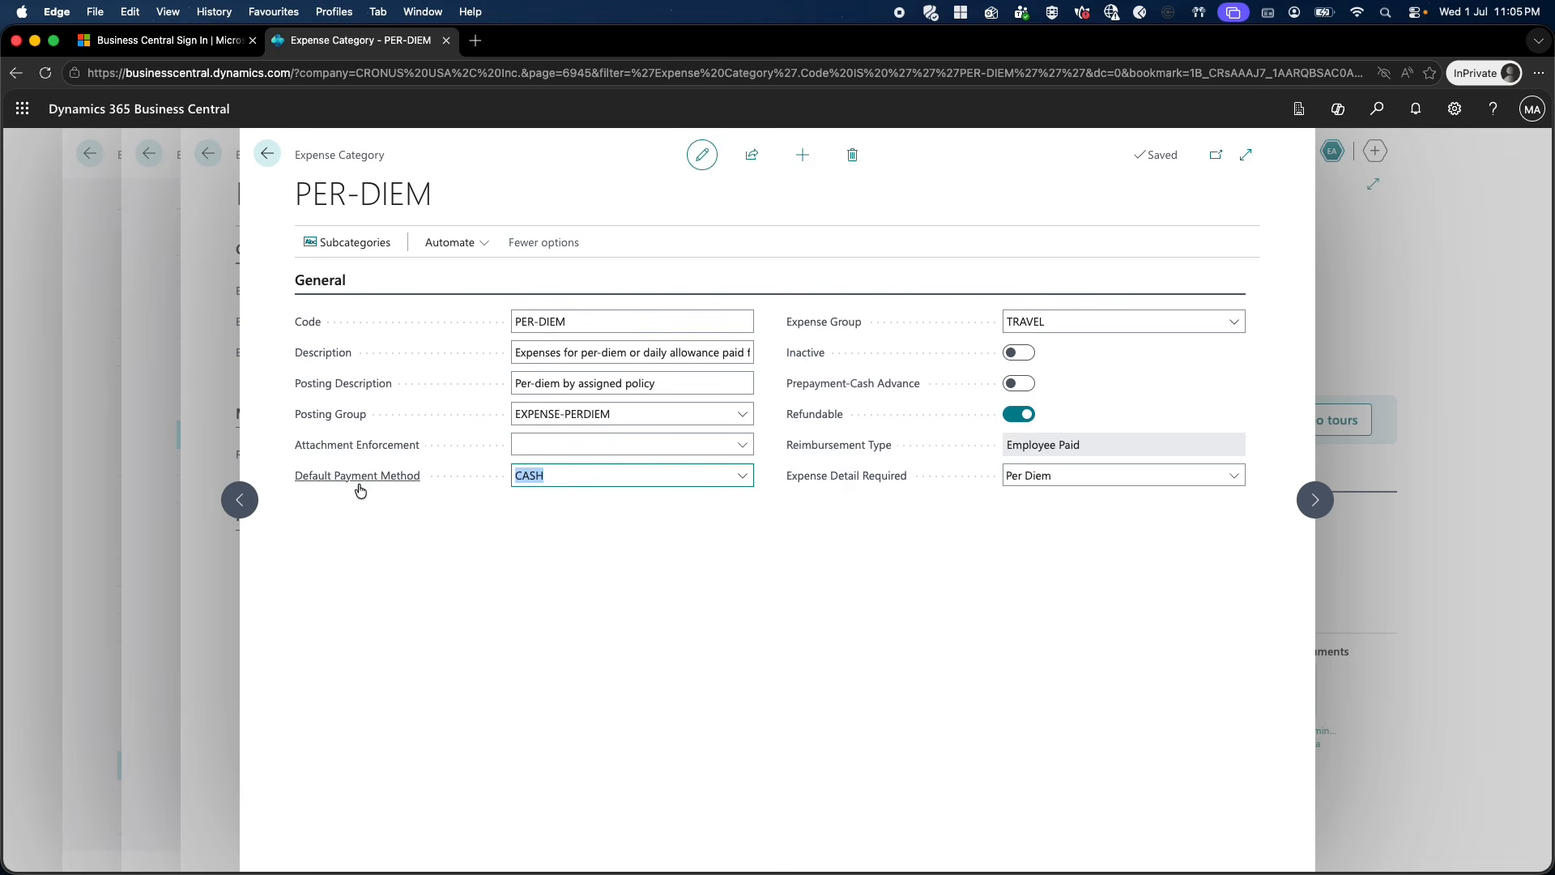
left_click(269, 172)
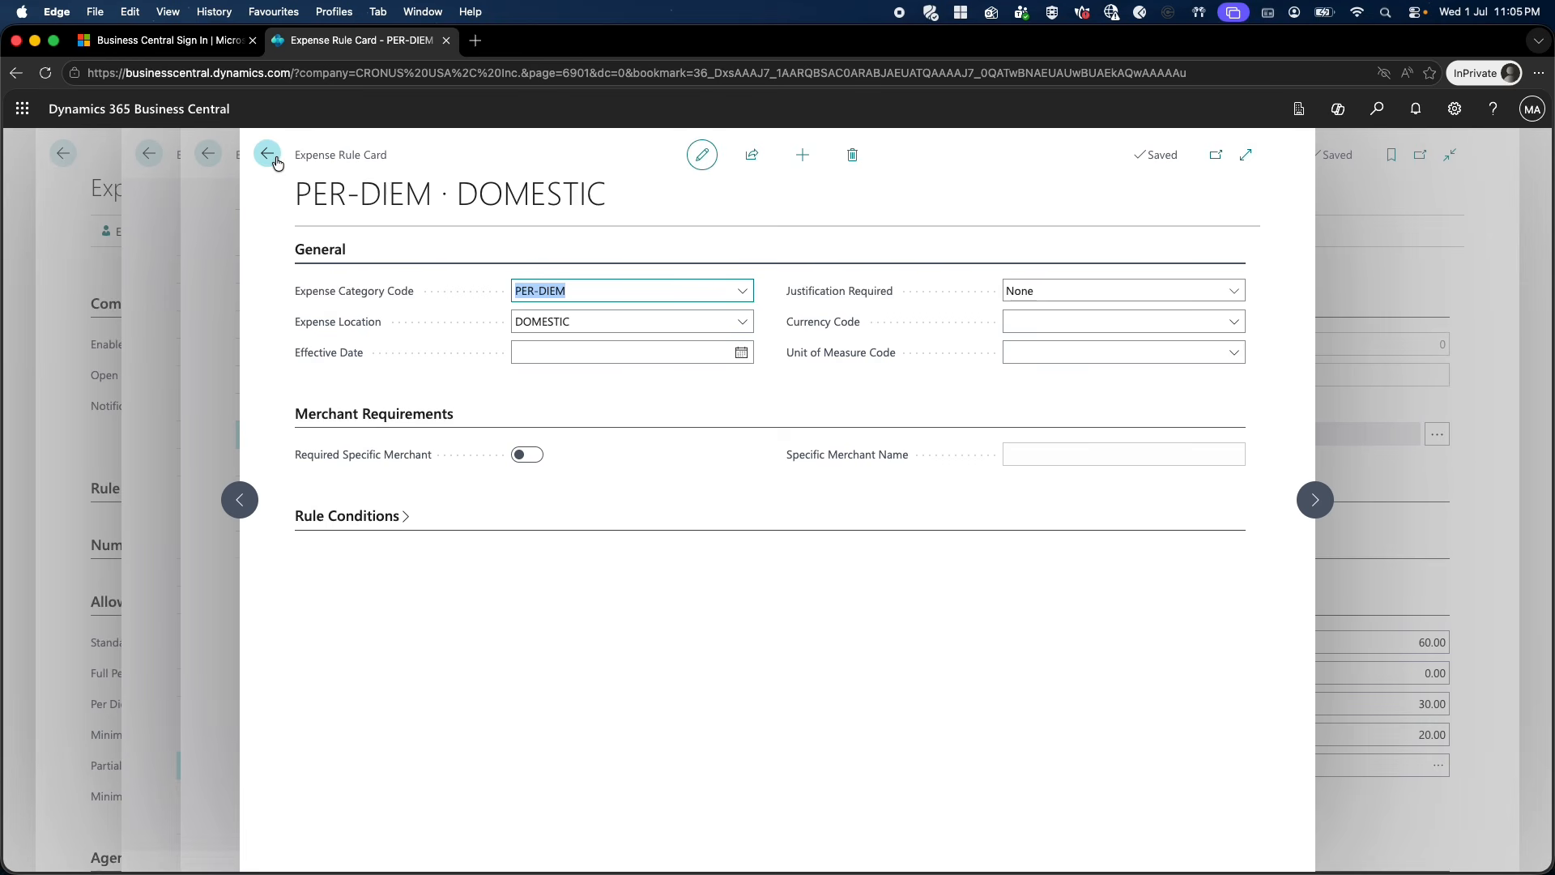
Expand the Rule Conditions section and examine the condition type options on the Daily Rate line.
left_click(407, 518)
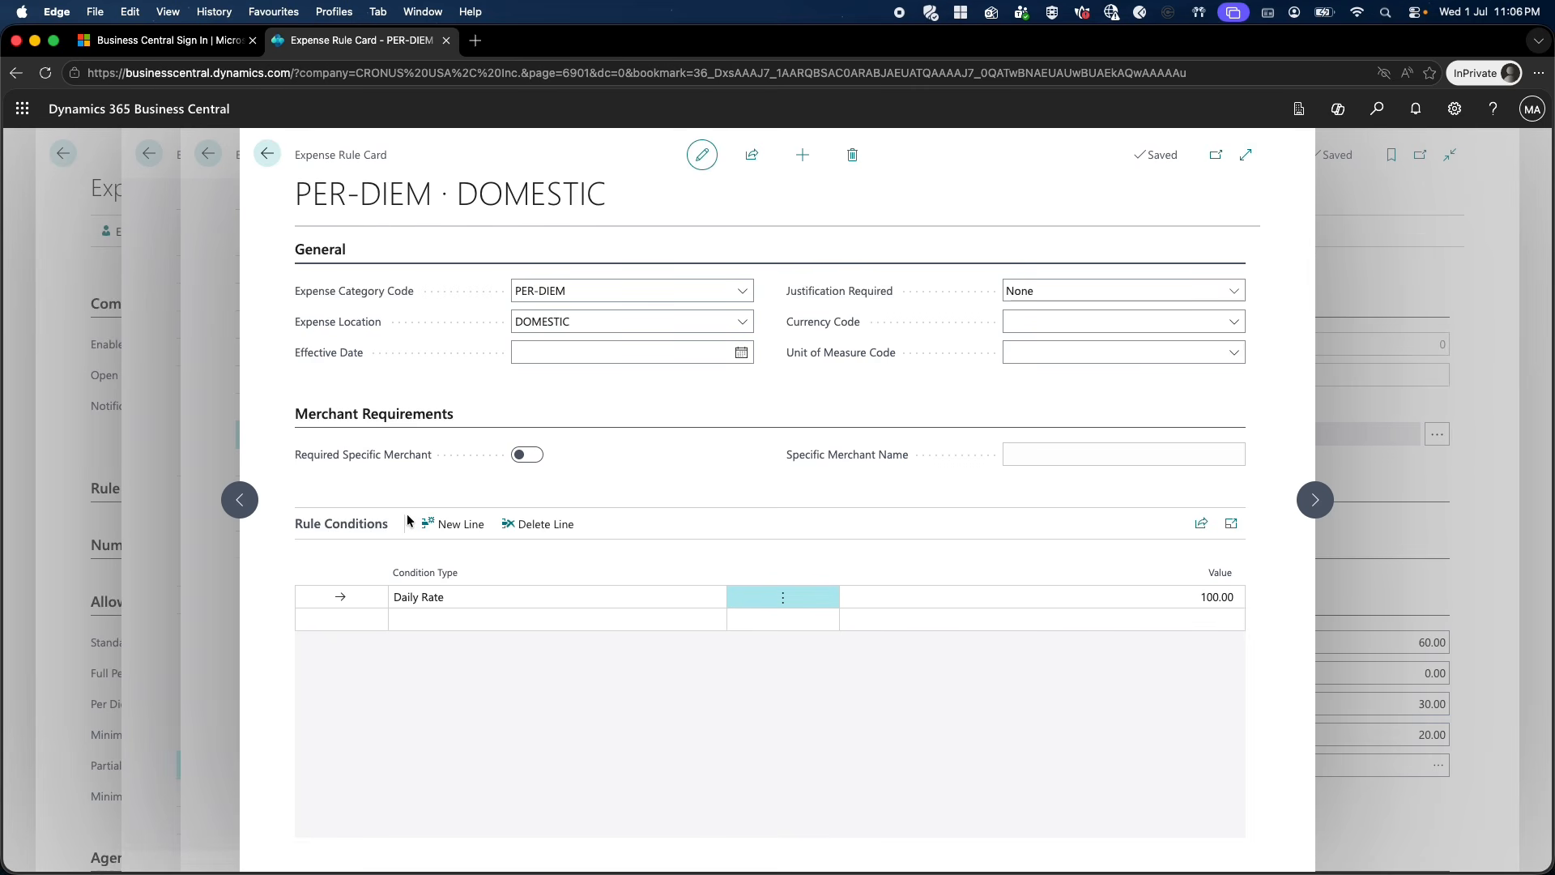
left_click(419, 596)
left_click(419, 596)
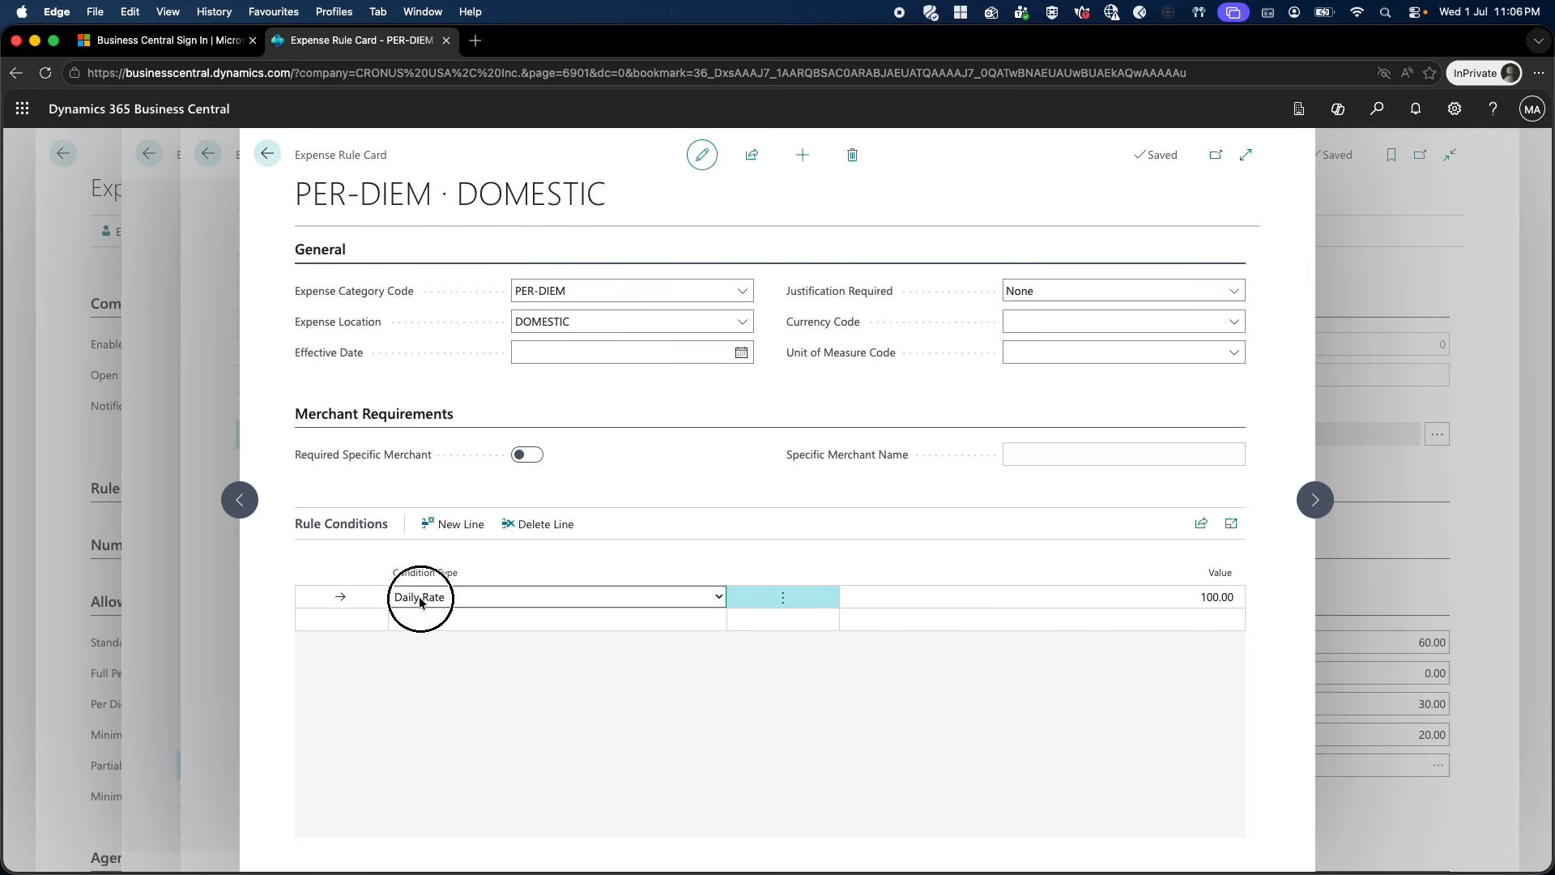
left_click(408, 597)
left_click(341, 480)
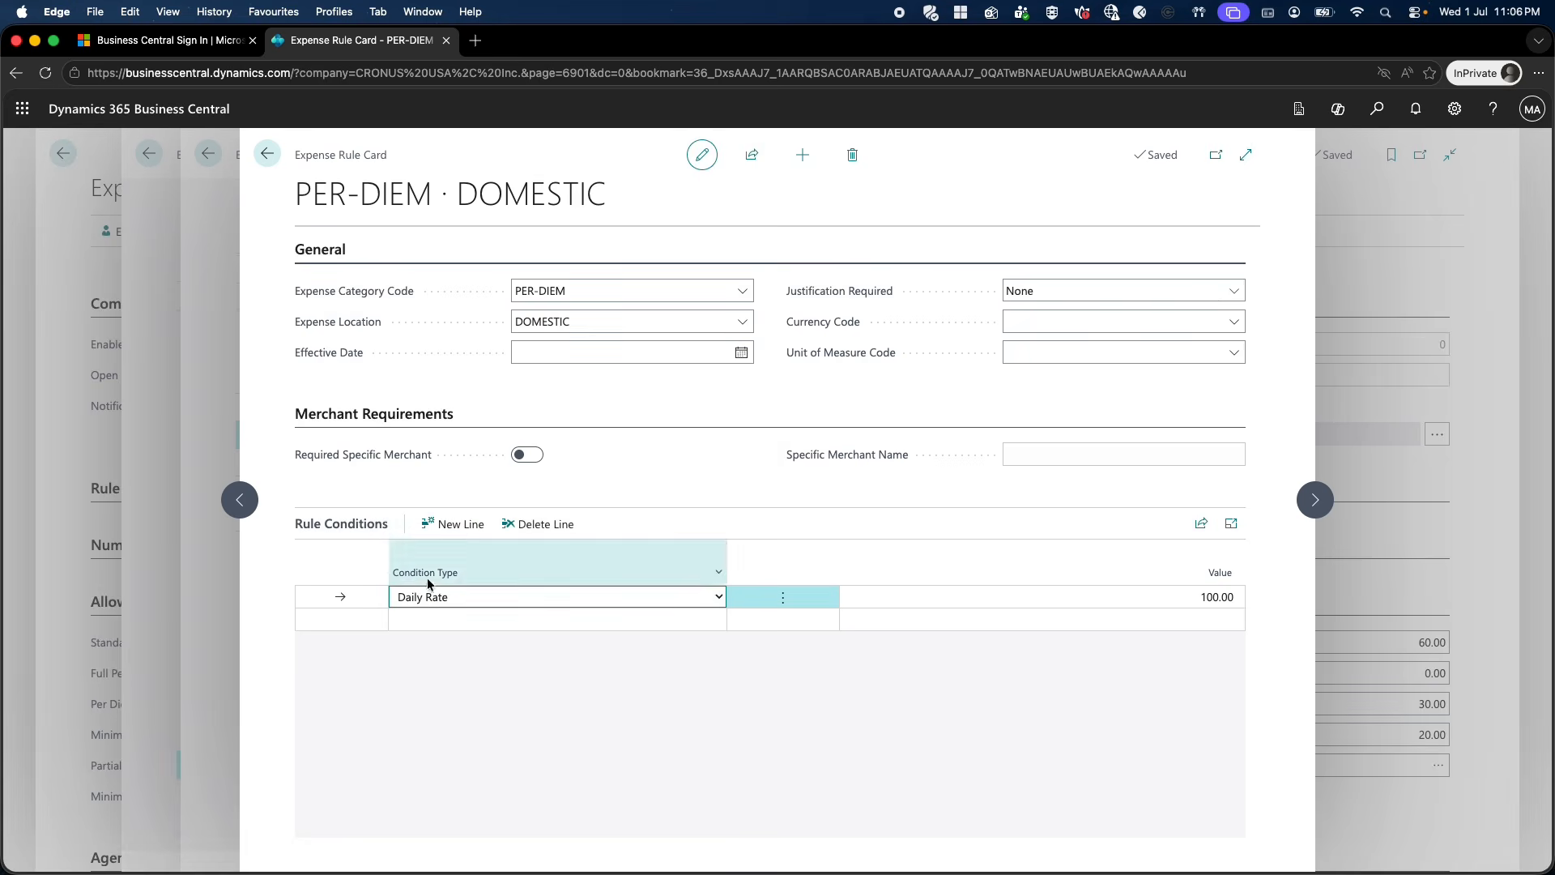
left_click(418, 600)
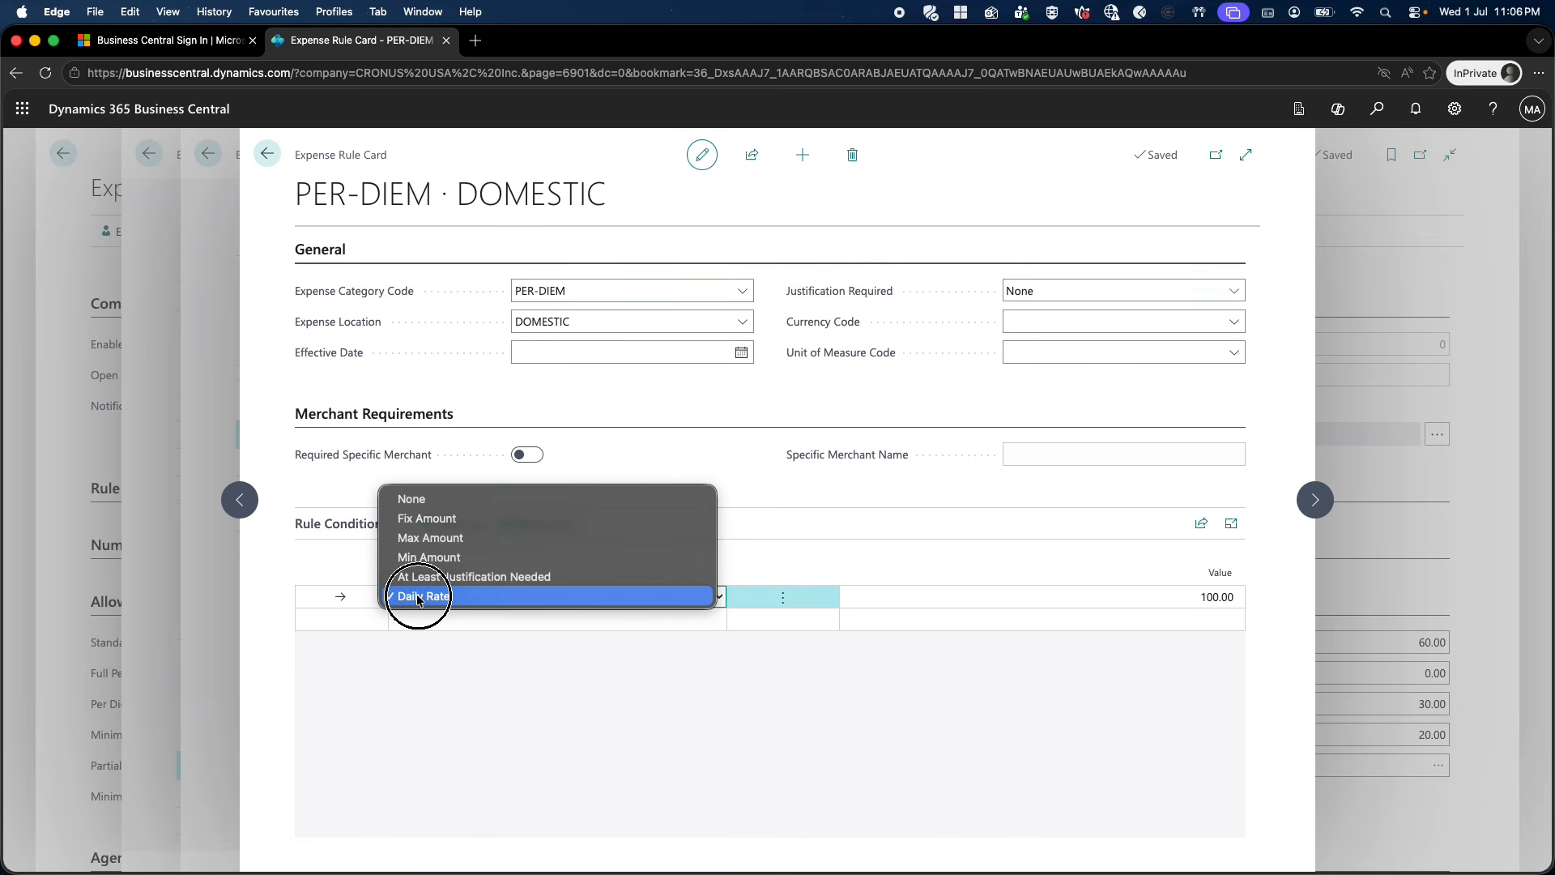
left_click(878, 592)
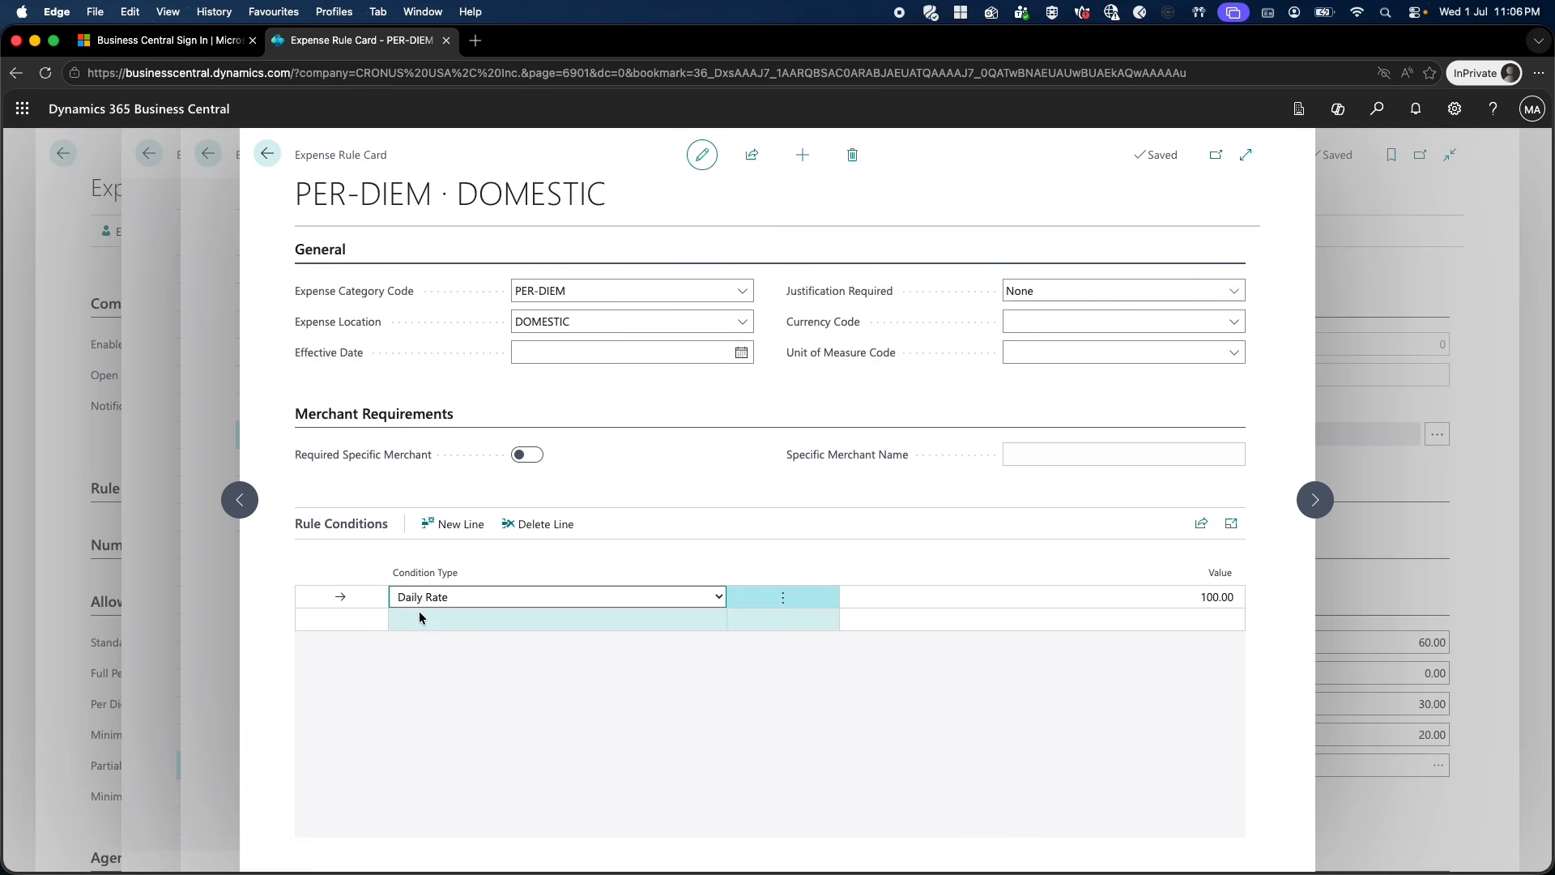
left_click(498, 584)
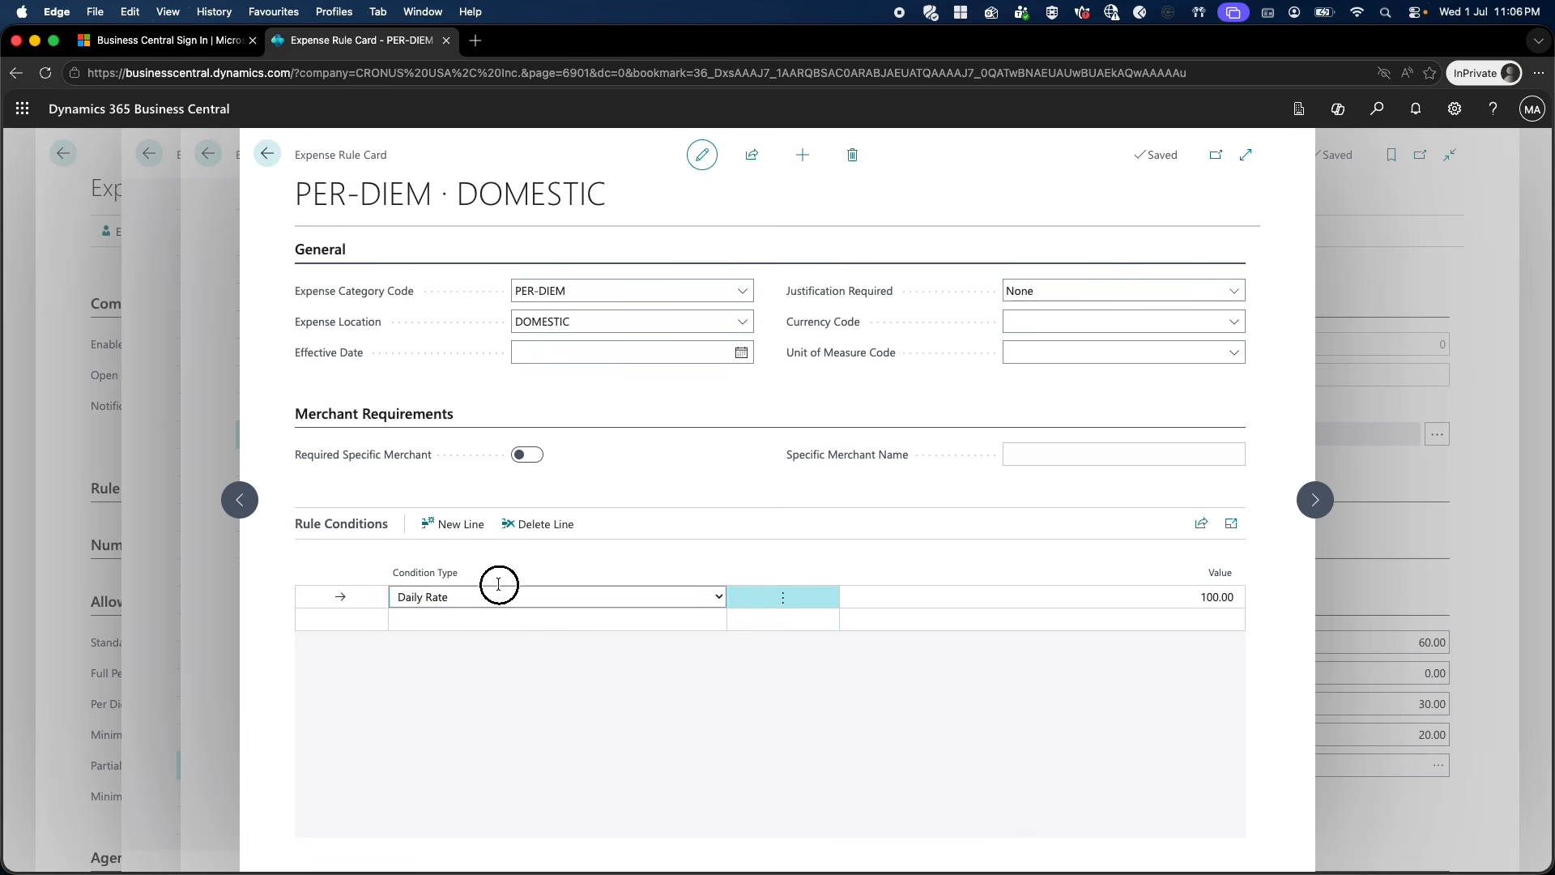
Check the rule's Daily Rate condition and value, its expense category and location, and the currency code choices.
left_click(454, 596)
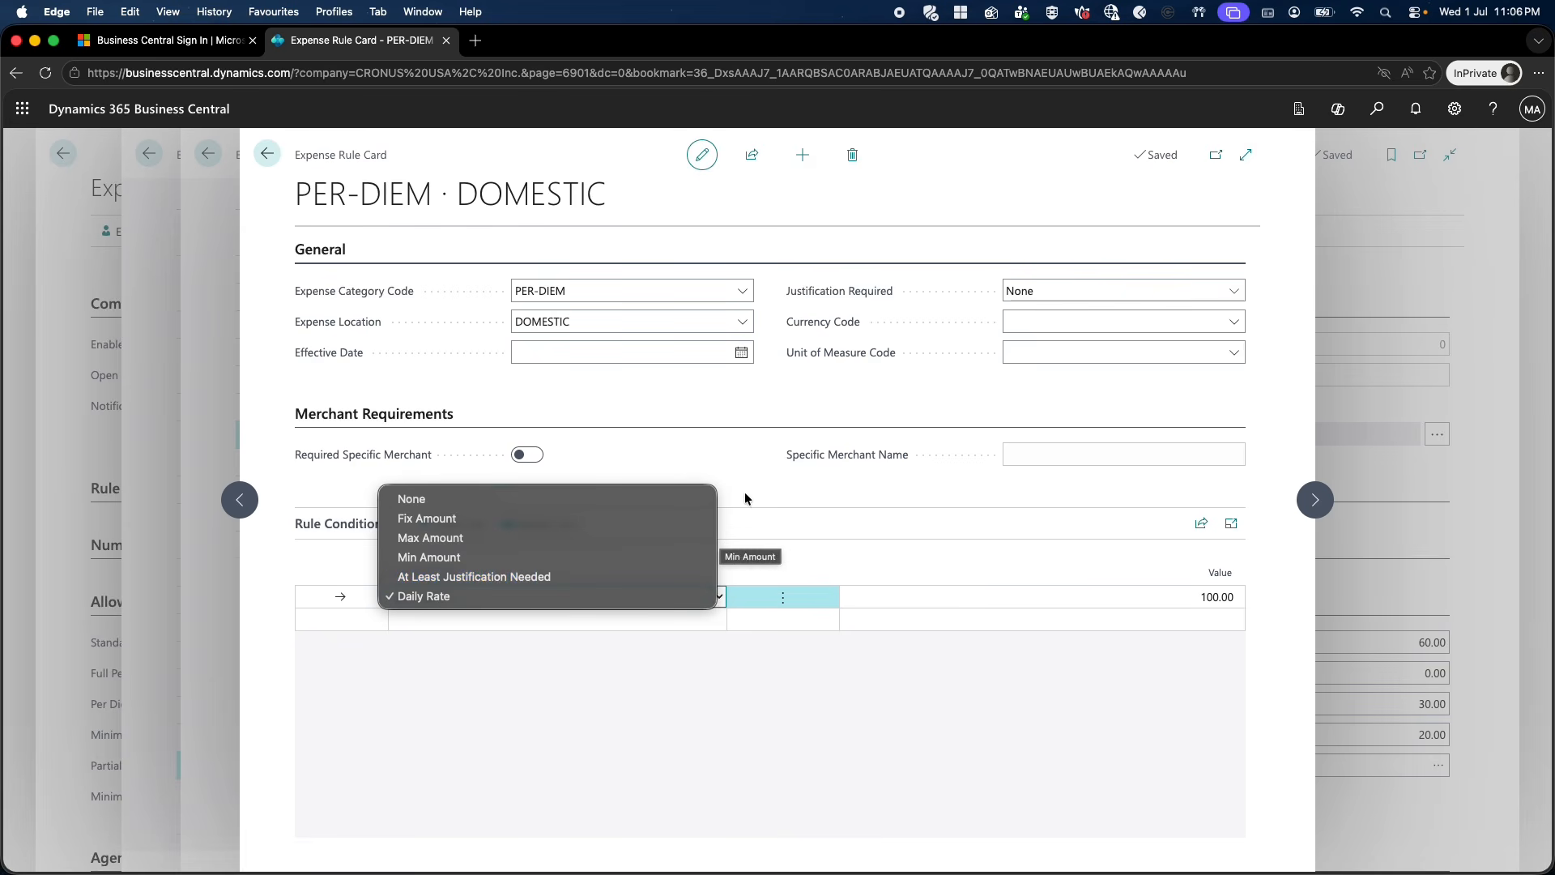
left_click(804, 483)
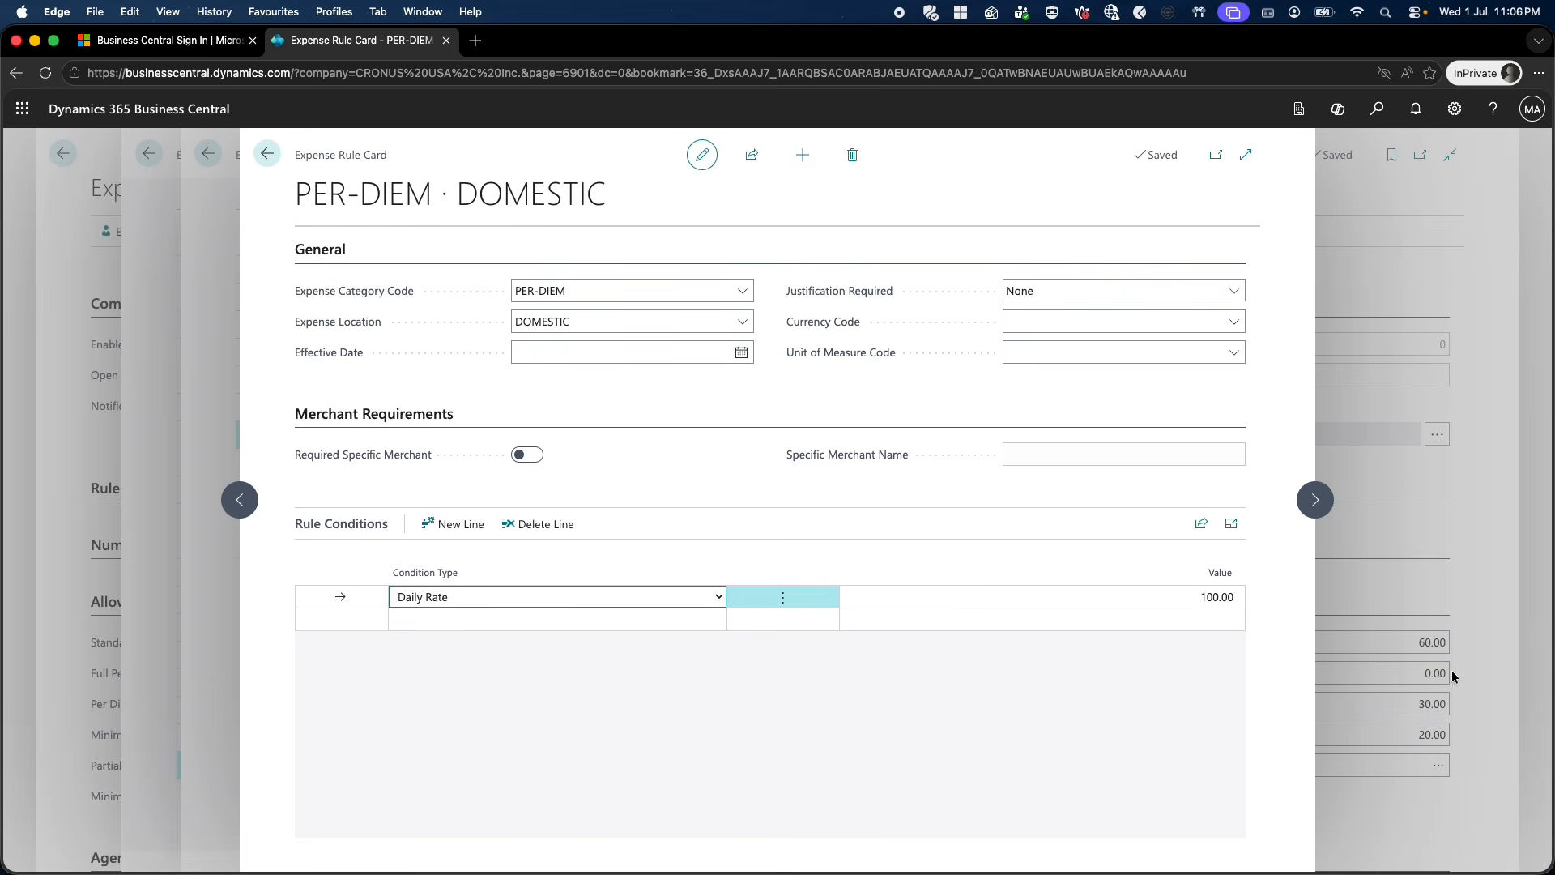
left_click(1211, 597)
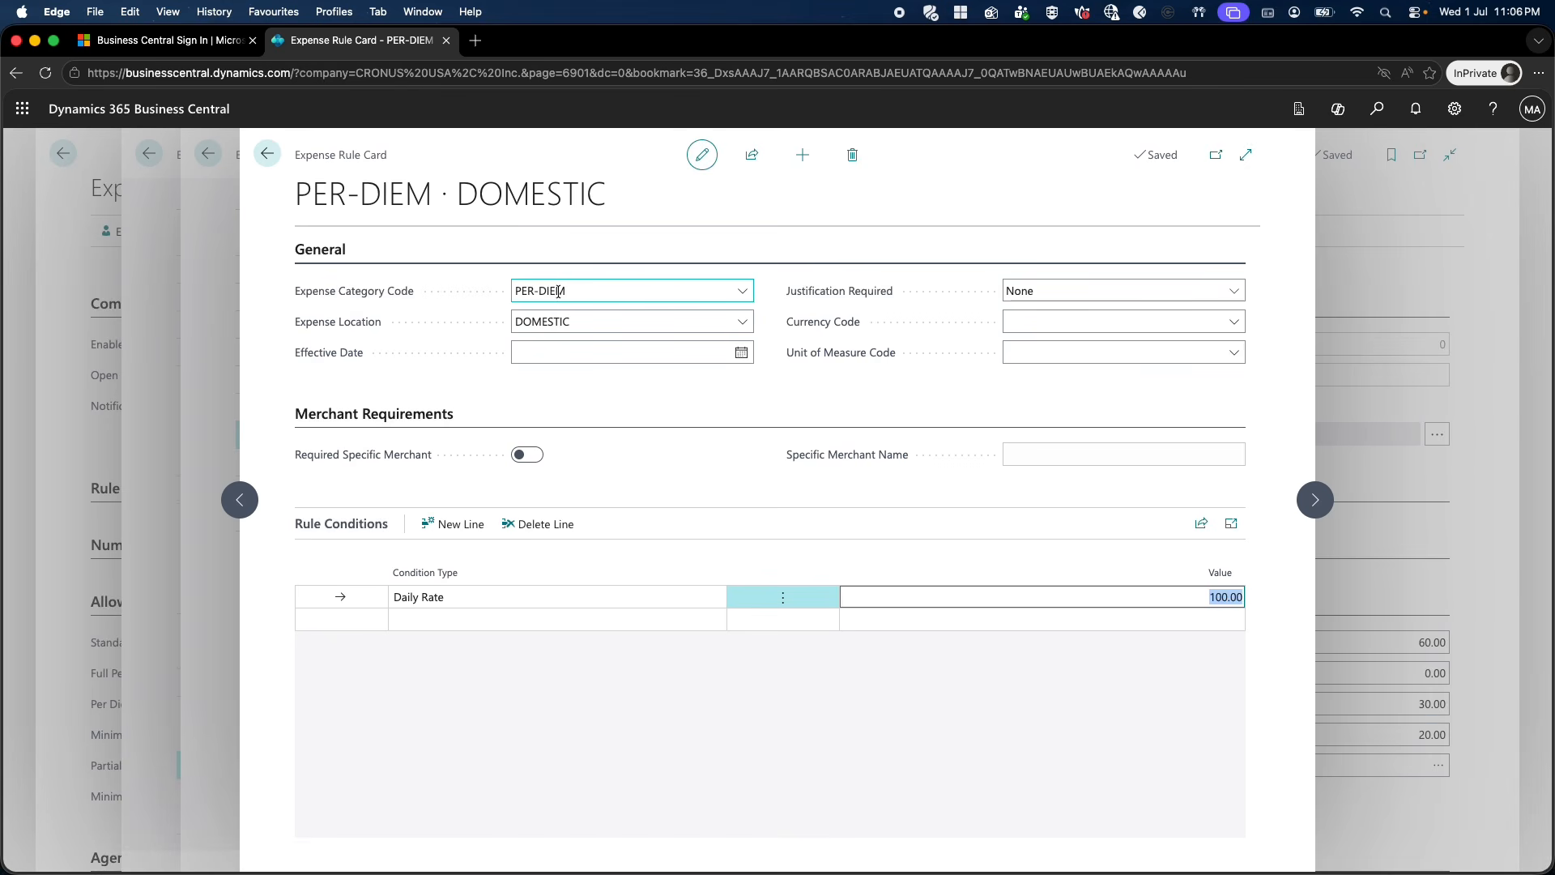
left_click(559, 292)
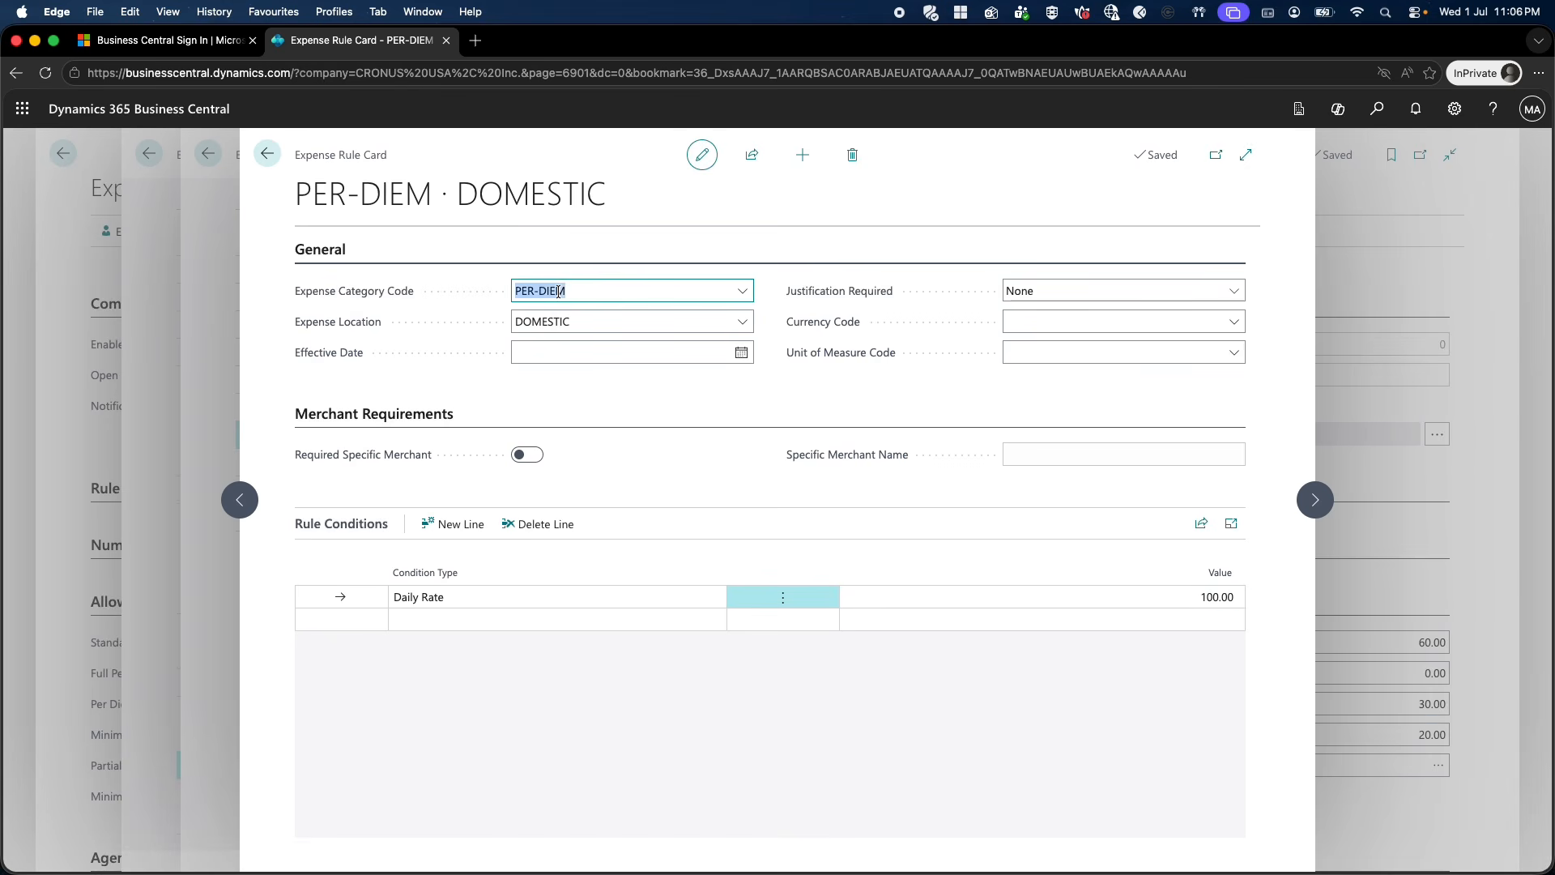
left_click(519, 325)
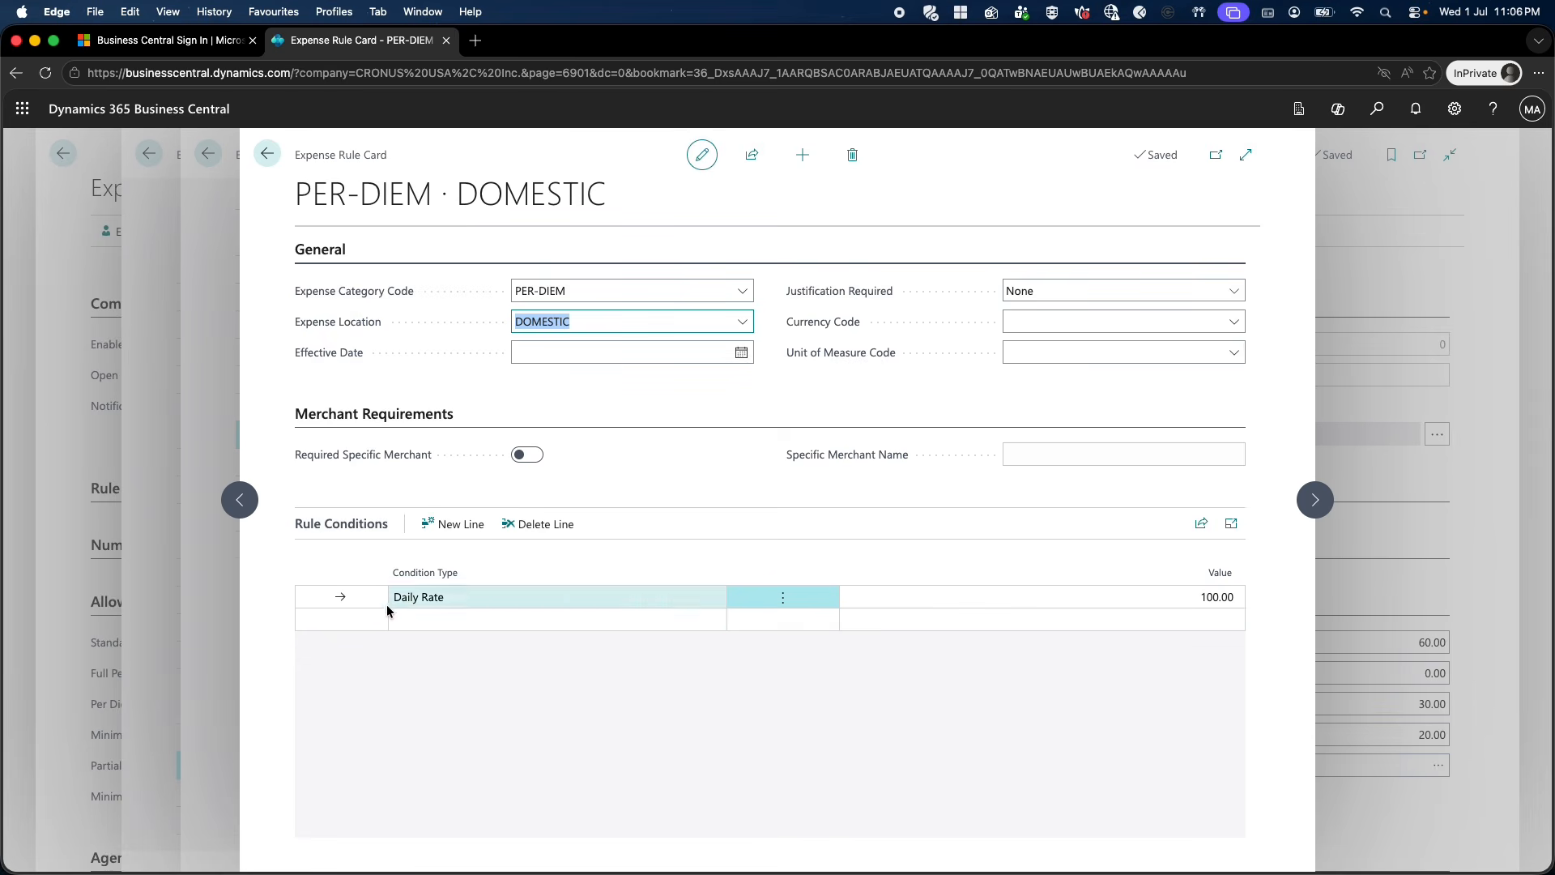
left_click(1100, 599)
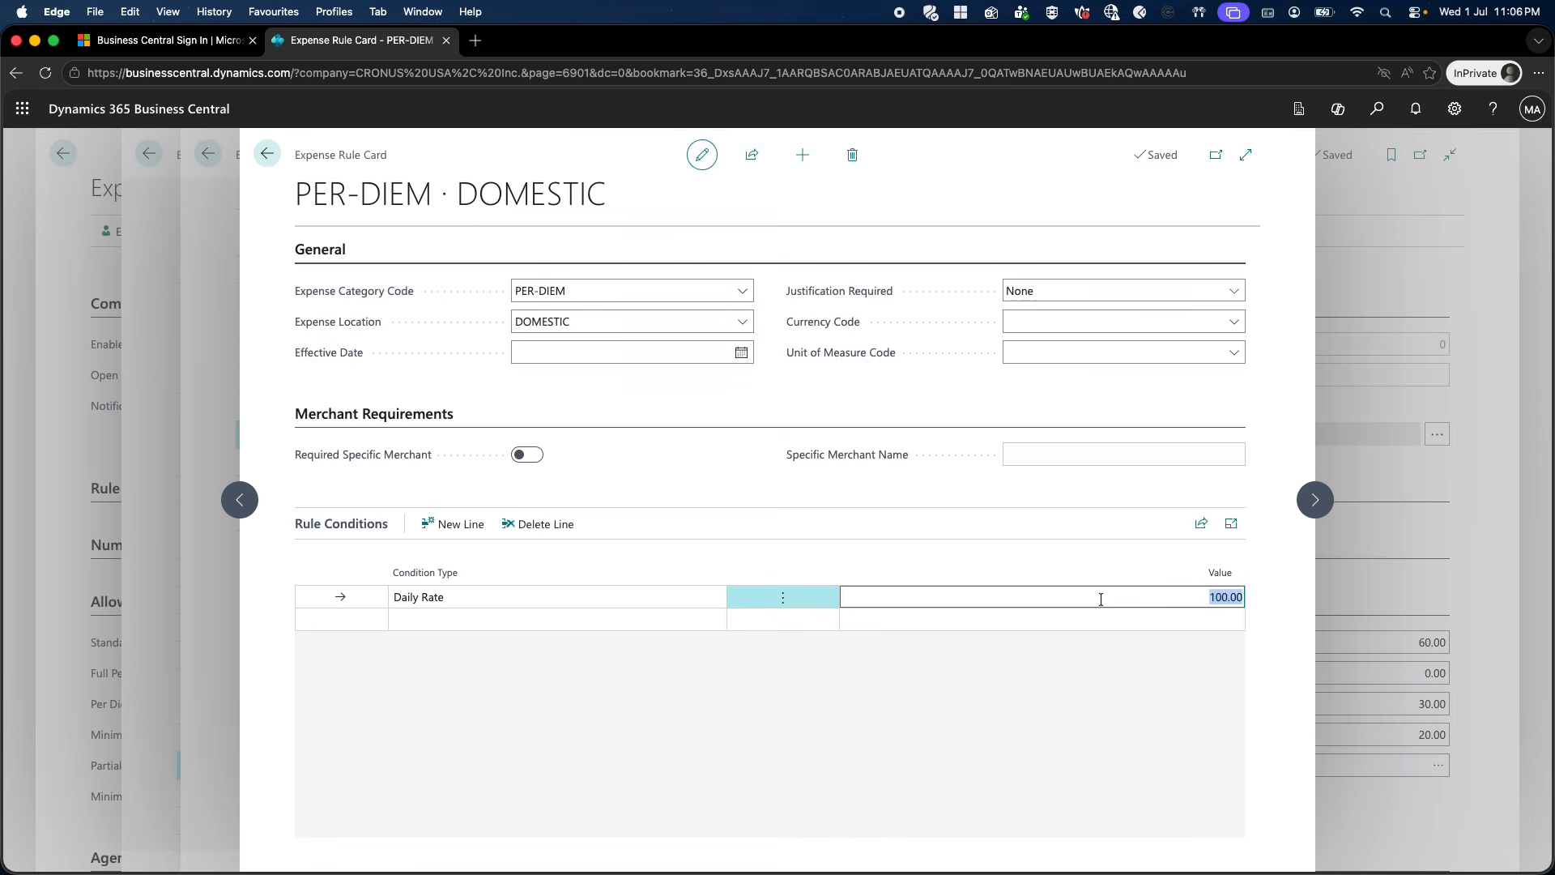
left_click(1010, 328)
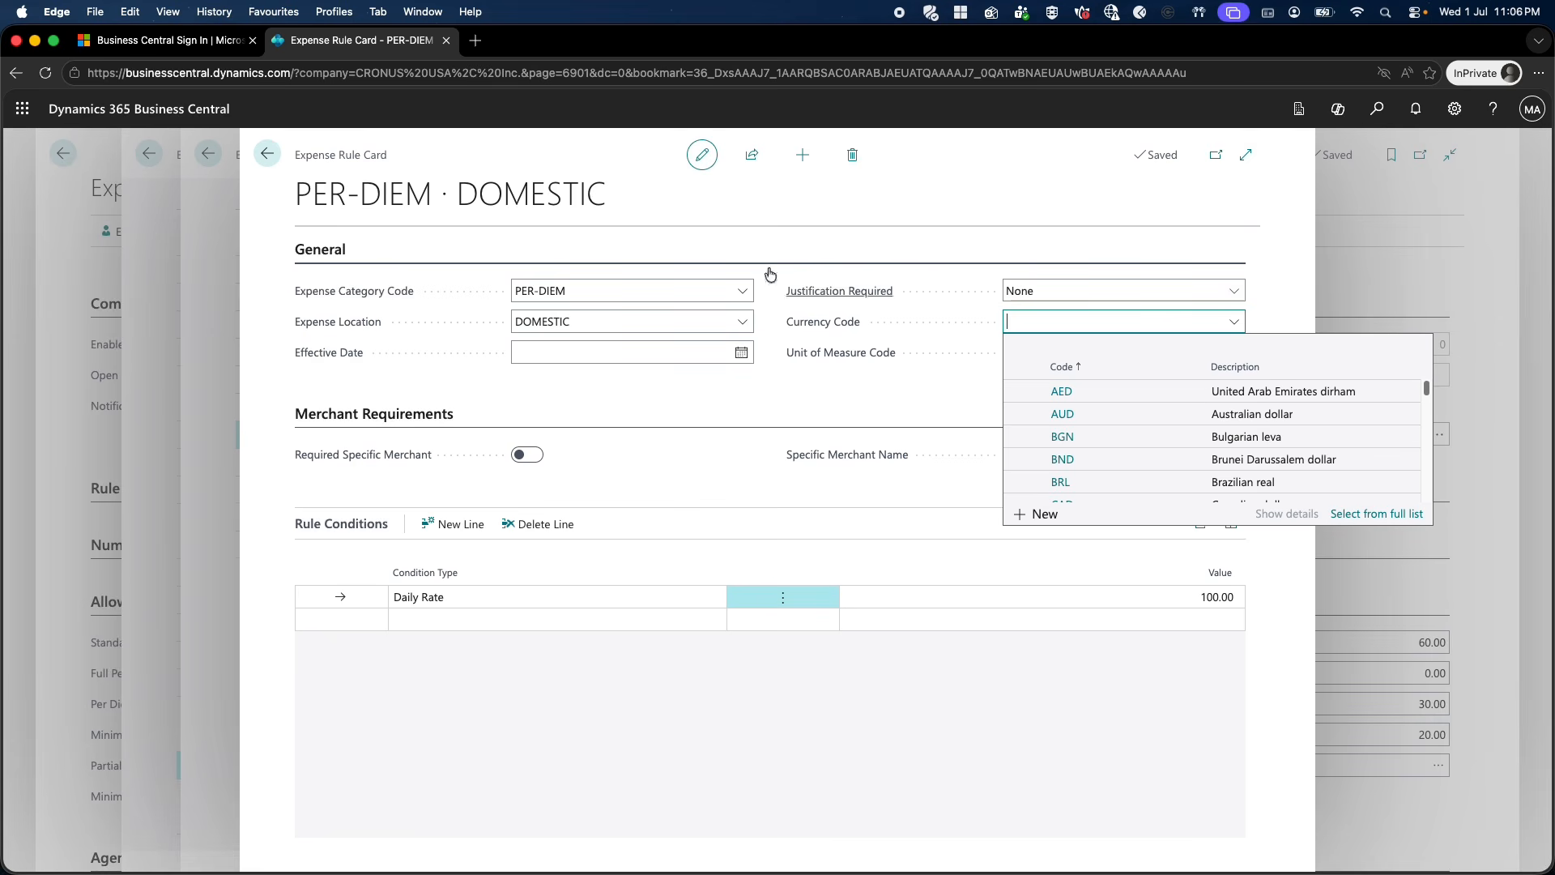
Close the expense rule card and the underlying rules, categories and agent setup pages to return to the home page.
left_click(267, 160)
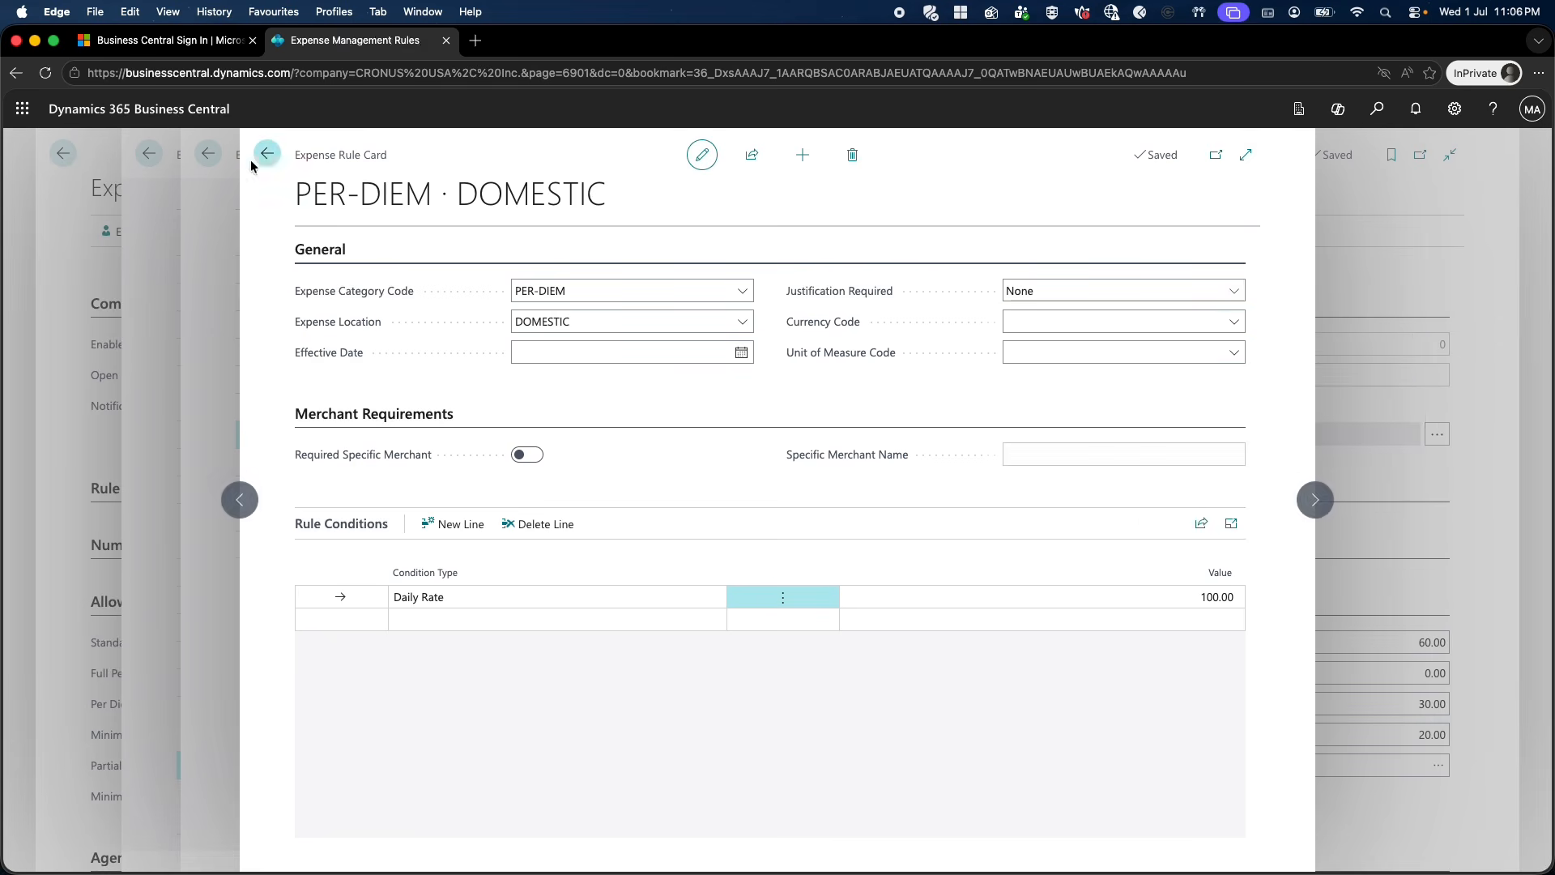
left_click(289, 160)
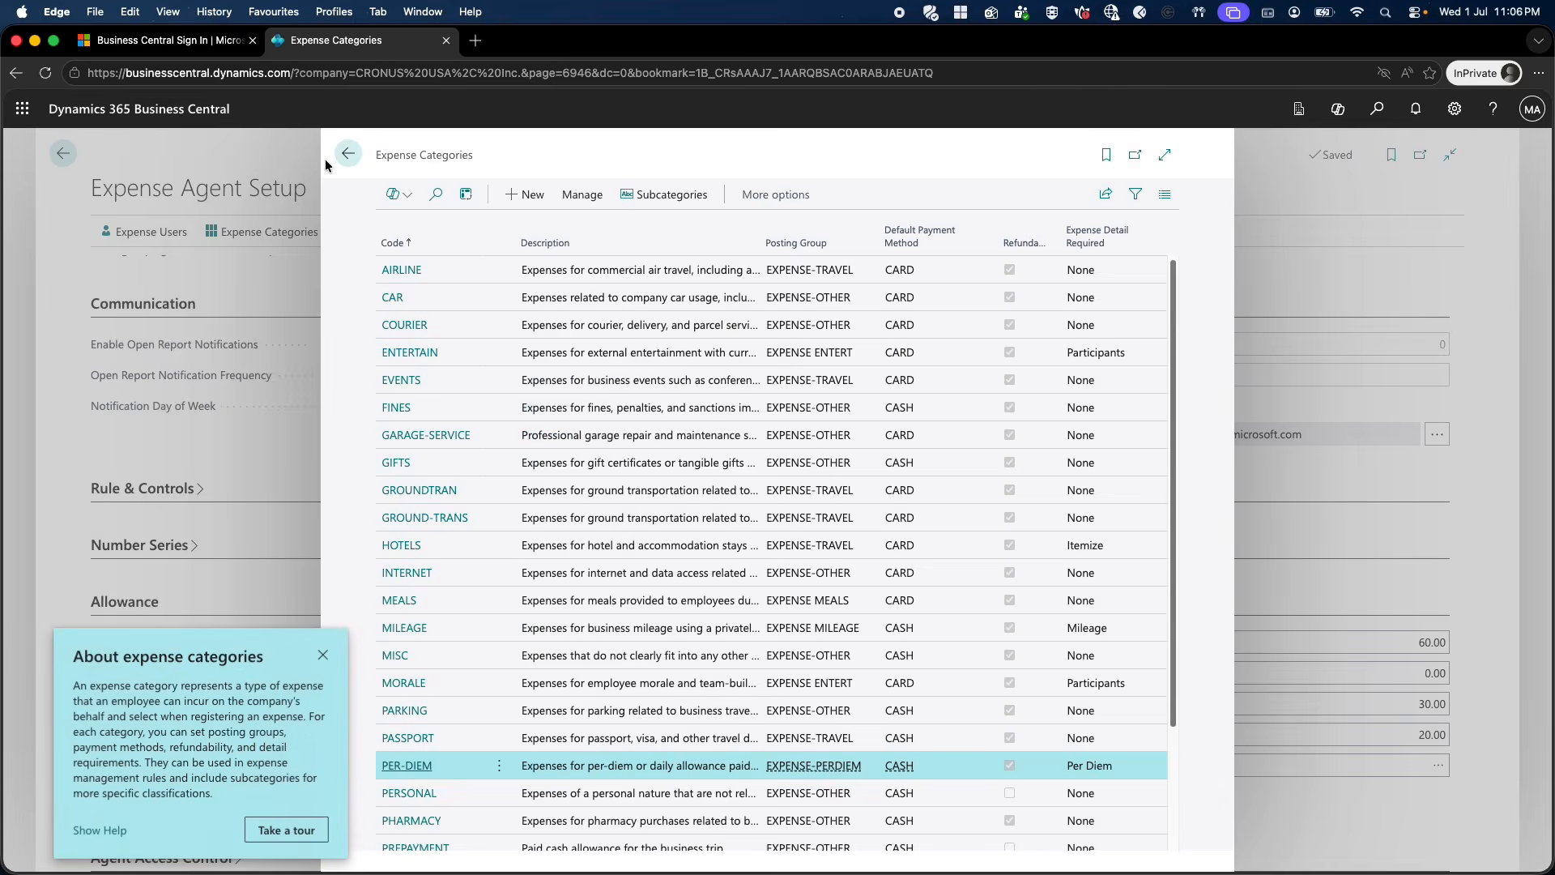
left_click(303, 163)
key("Escape")
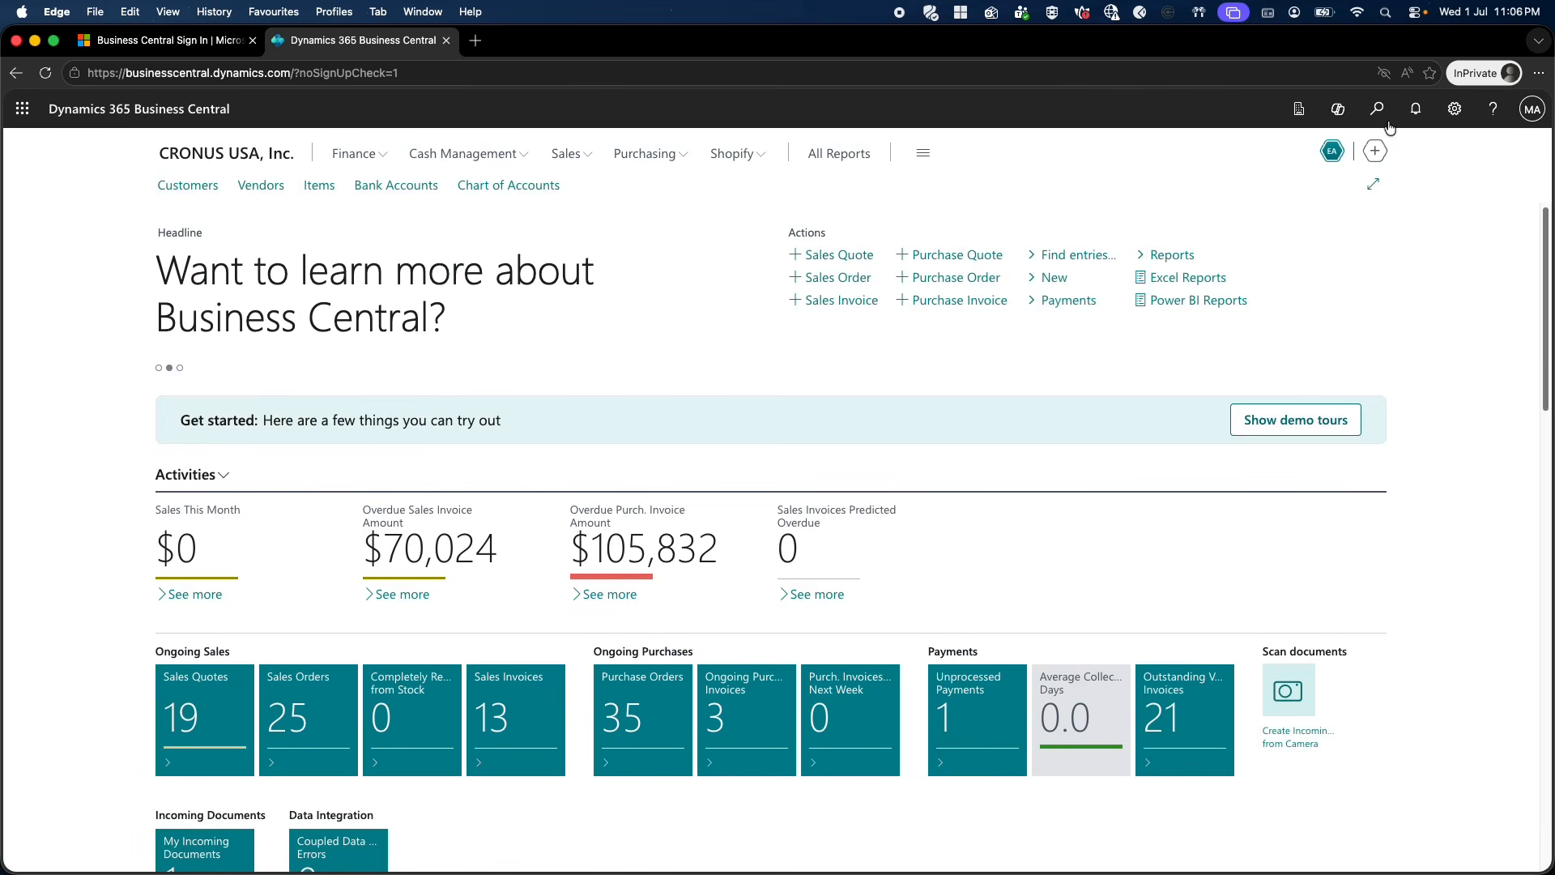
Search for "expense" and open the Expenses list.
left_click(1377, 110)
type("expense")
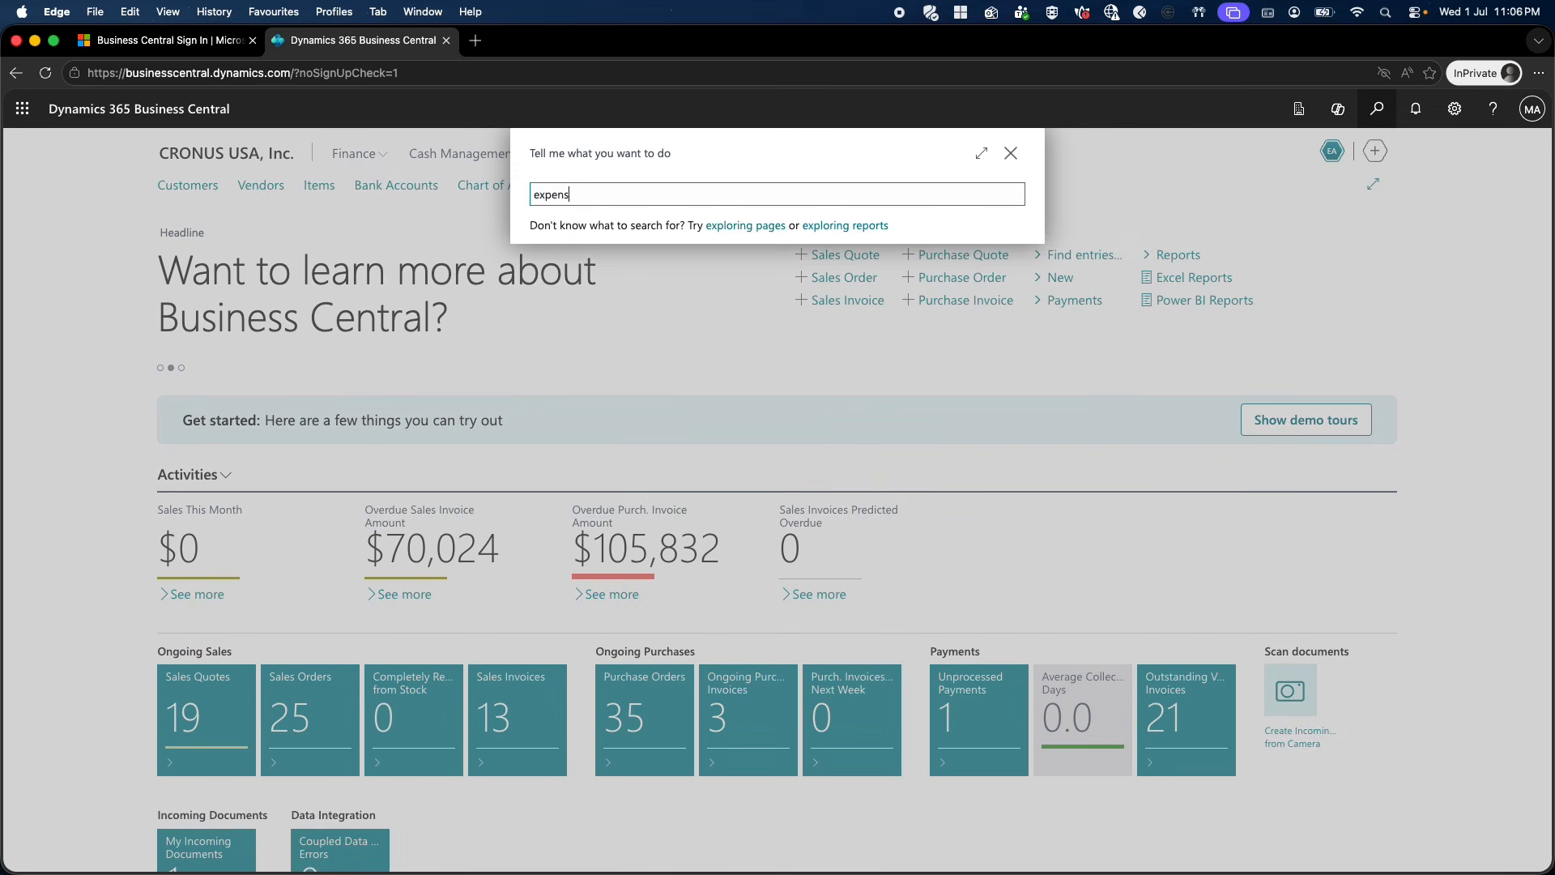
key("Down")
key("Down")
key("Down")
key("Down")
key("Down")
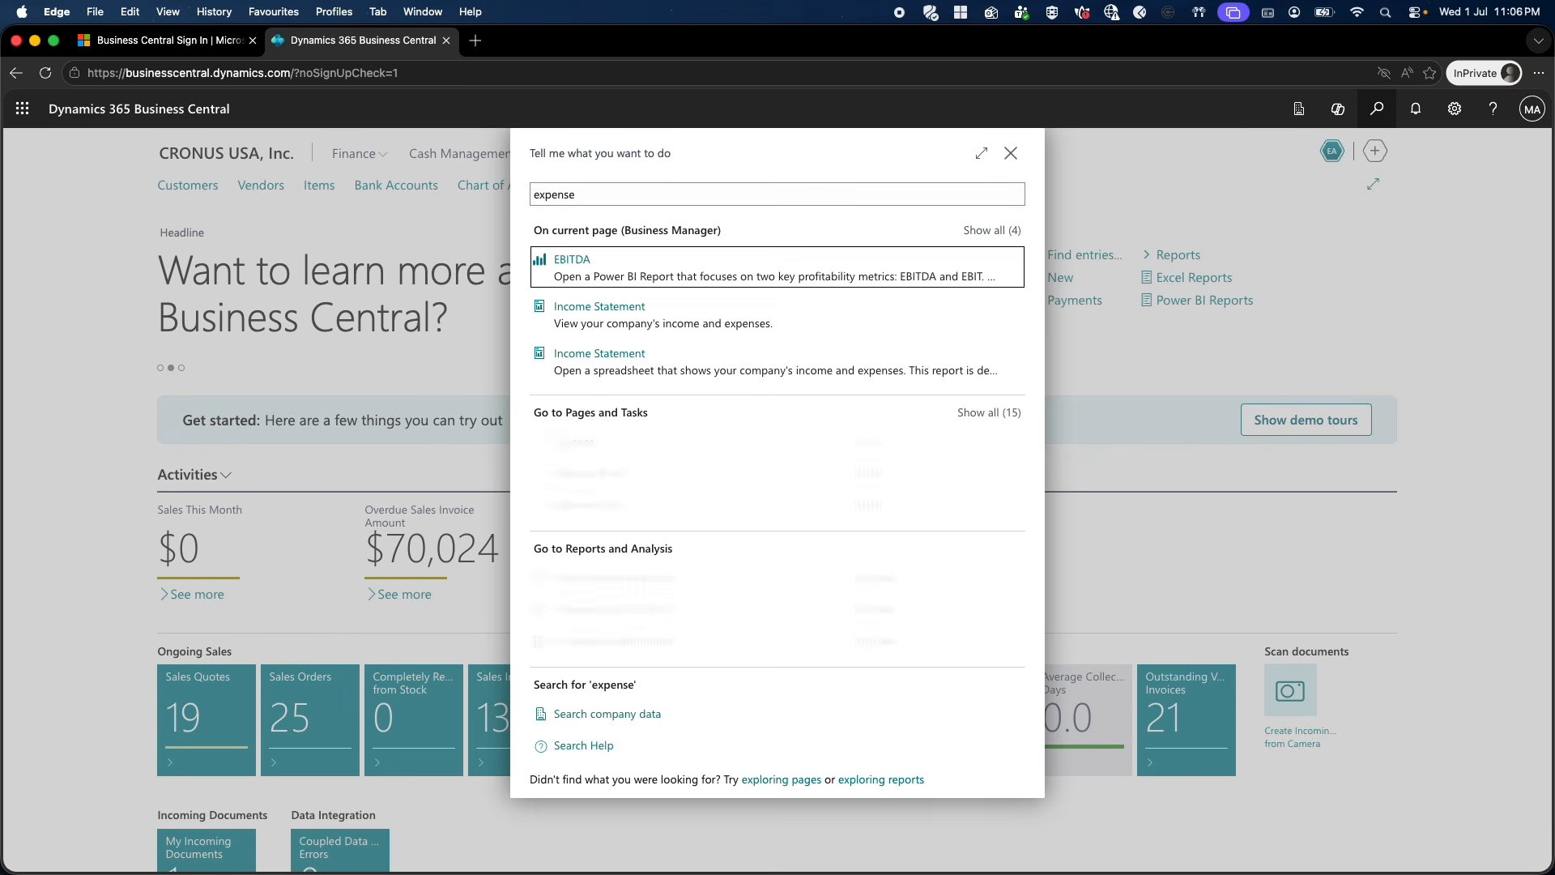
key("Return")
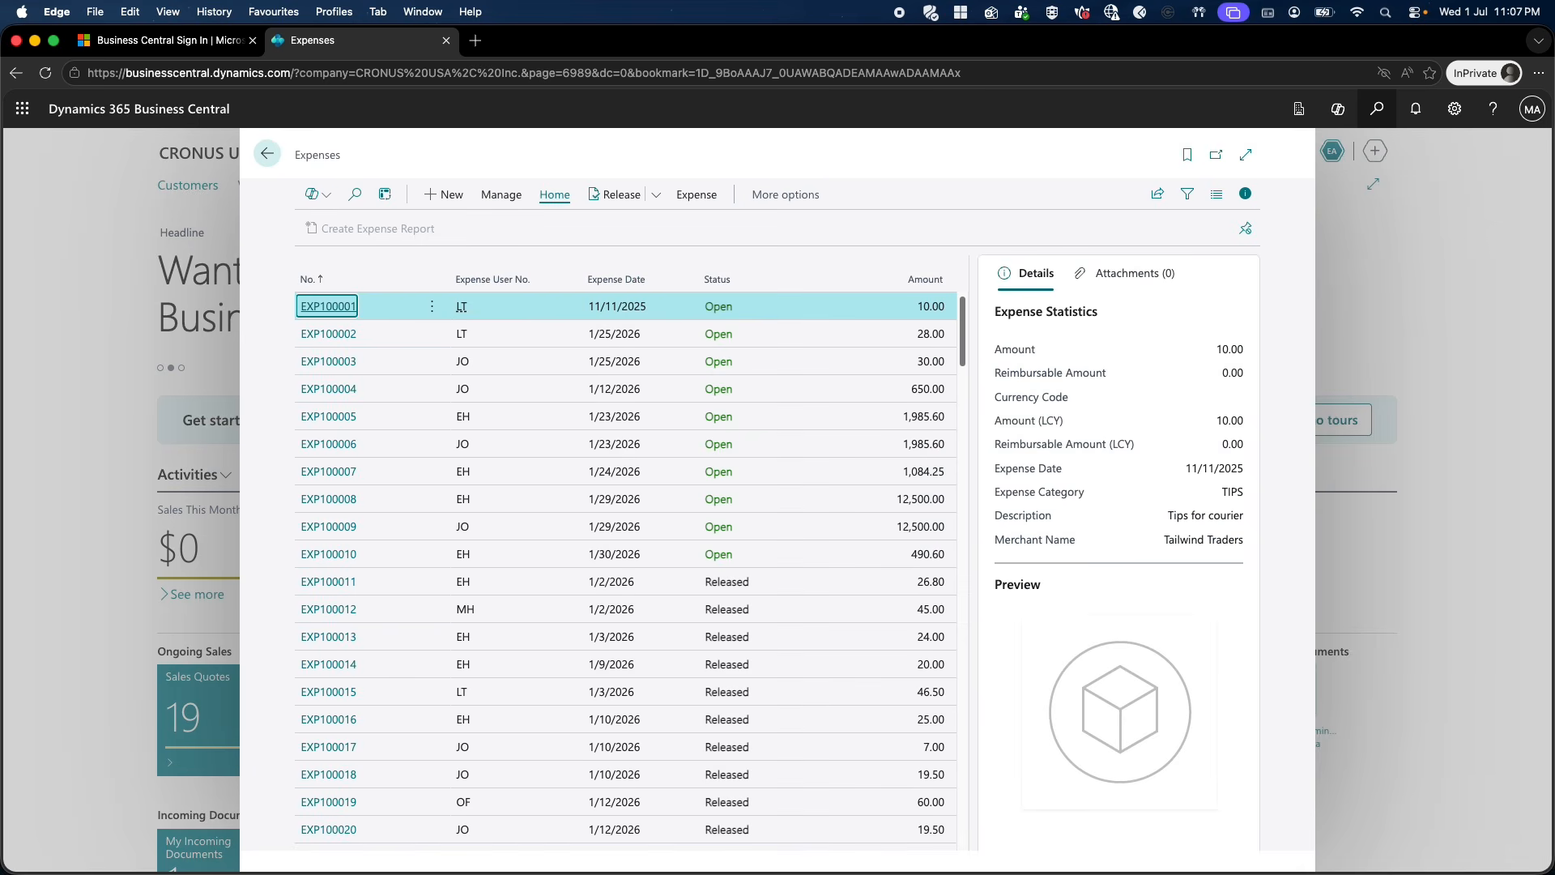
Create a new expense for expense user EH with the PER-DIEM expense category.
left_click(451, 195)
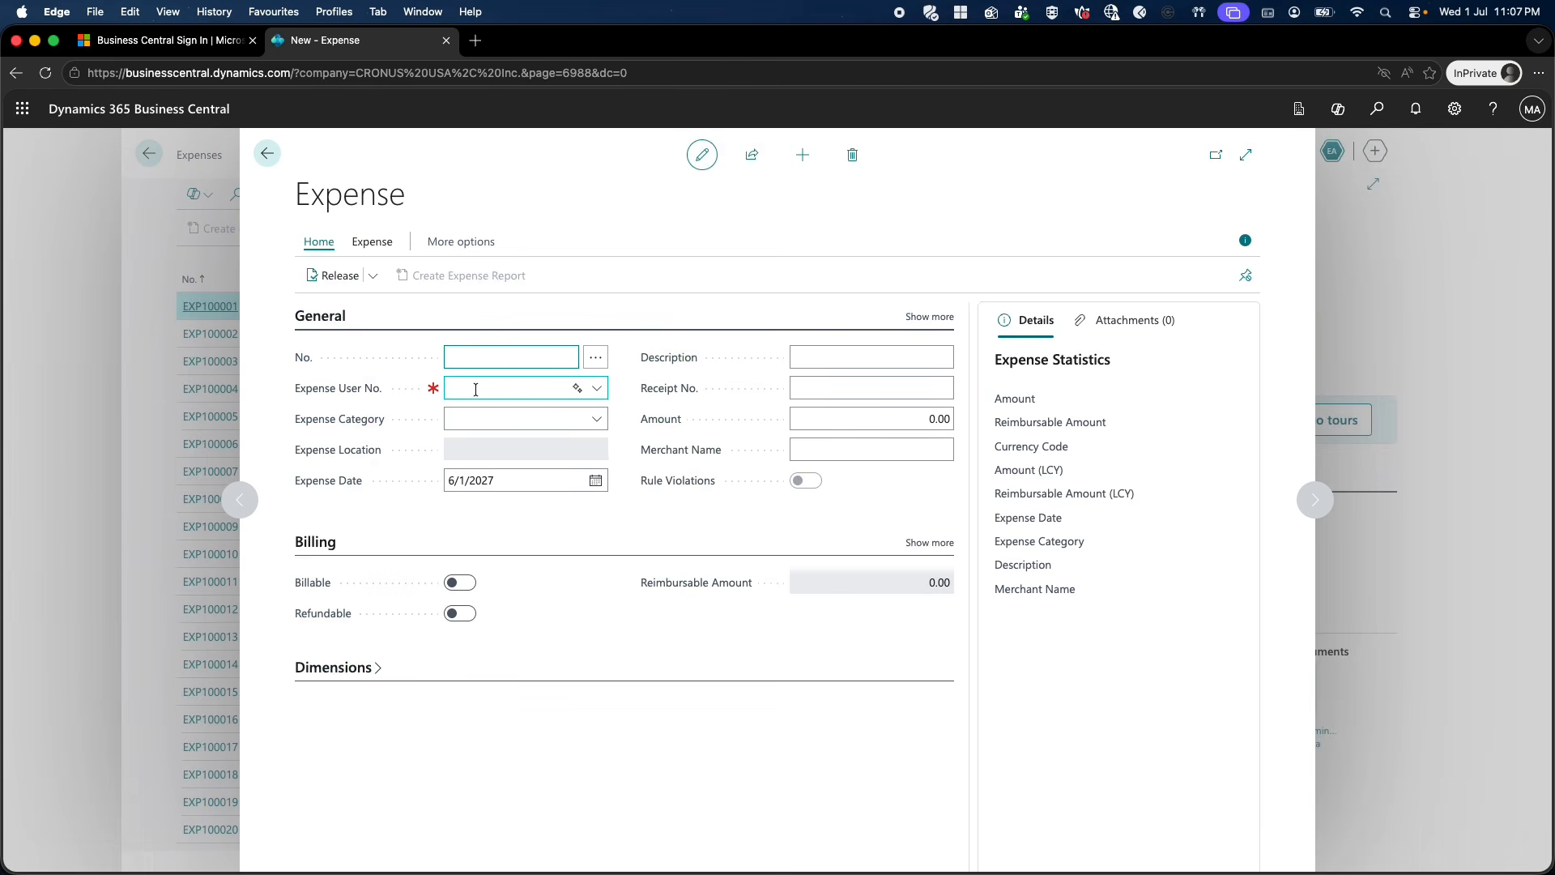
left_click(474, 388)
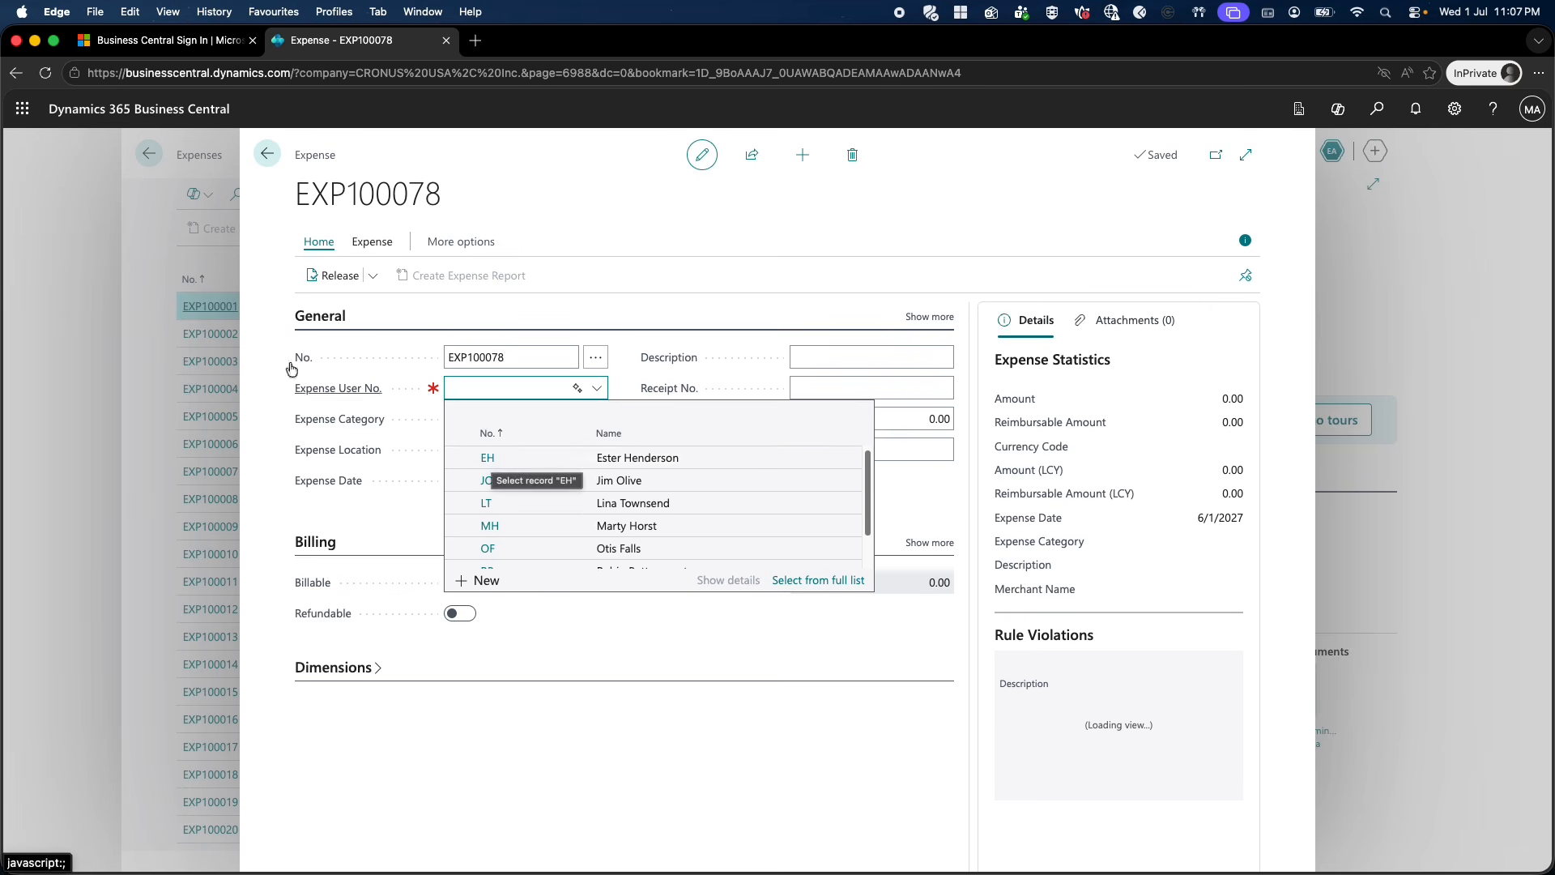
left_click(490, 458)
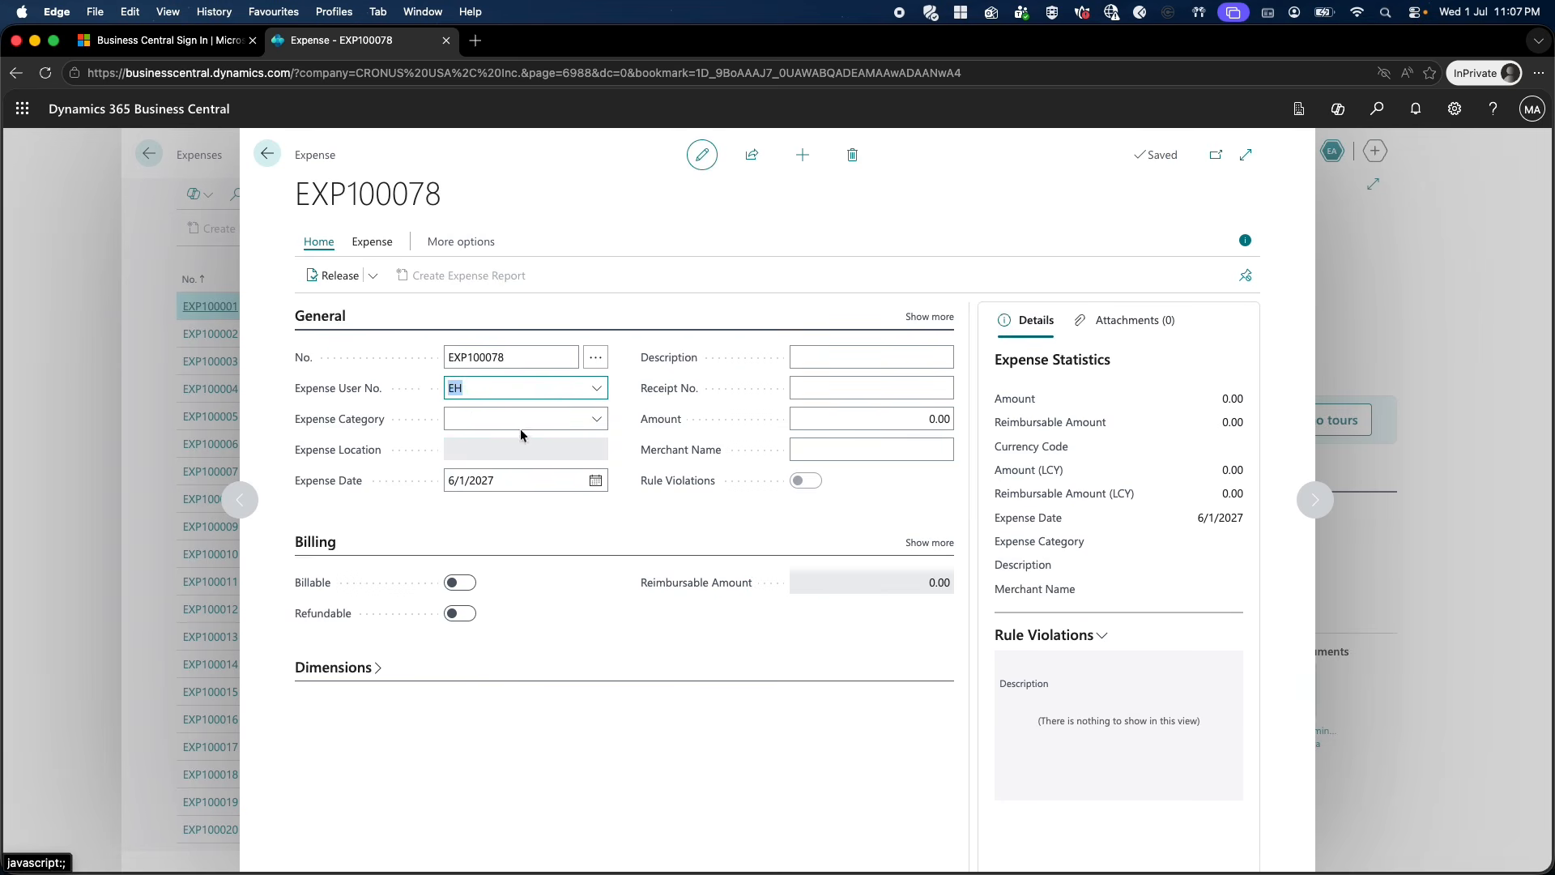
left_click(519, 419)
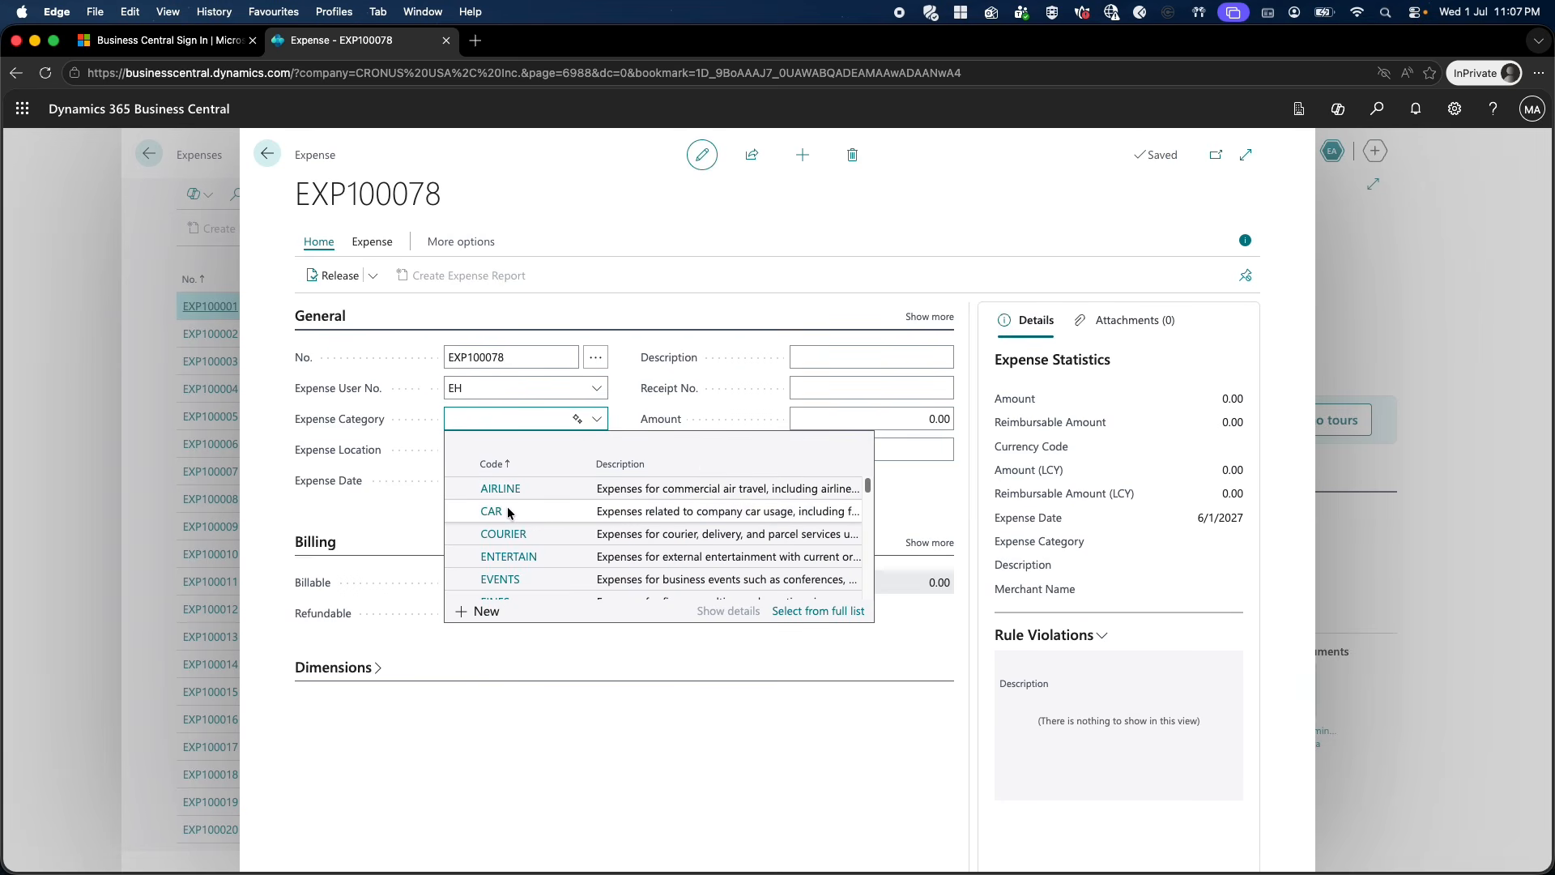
type("per")
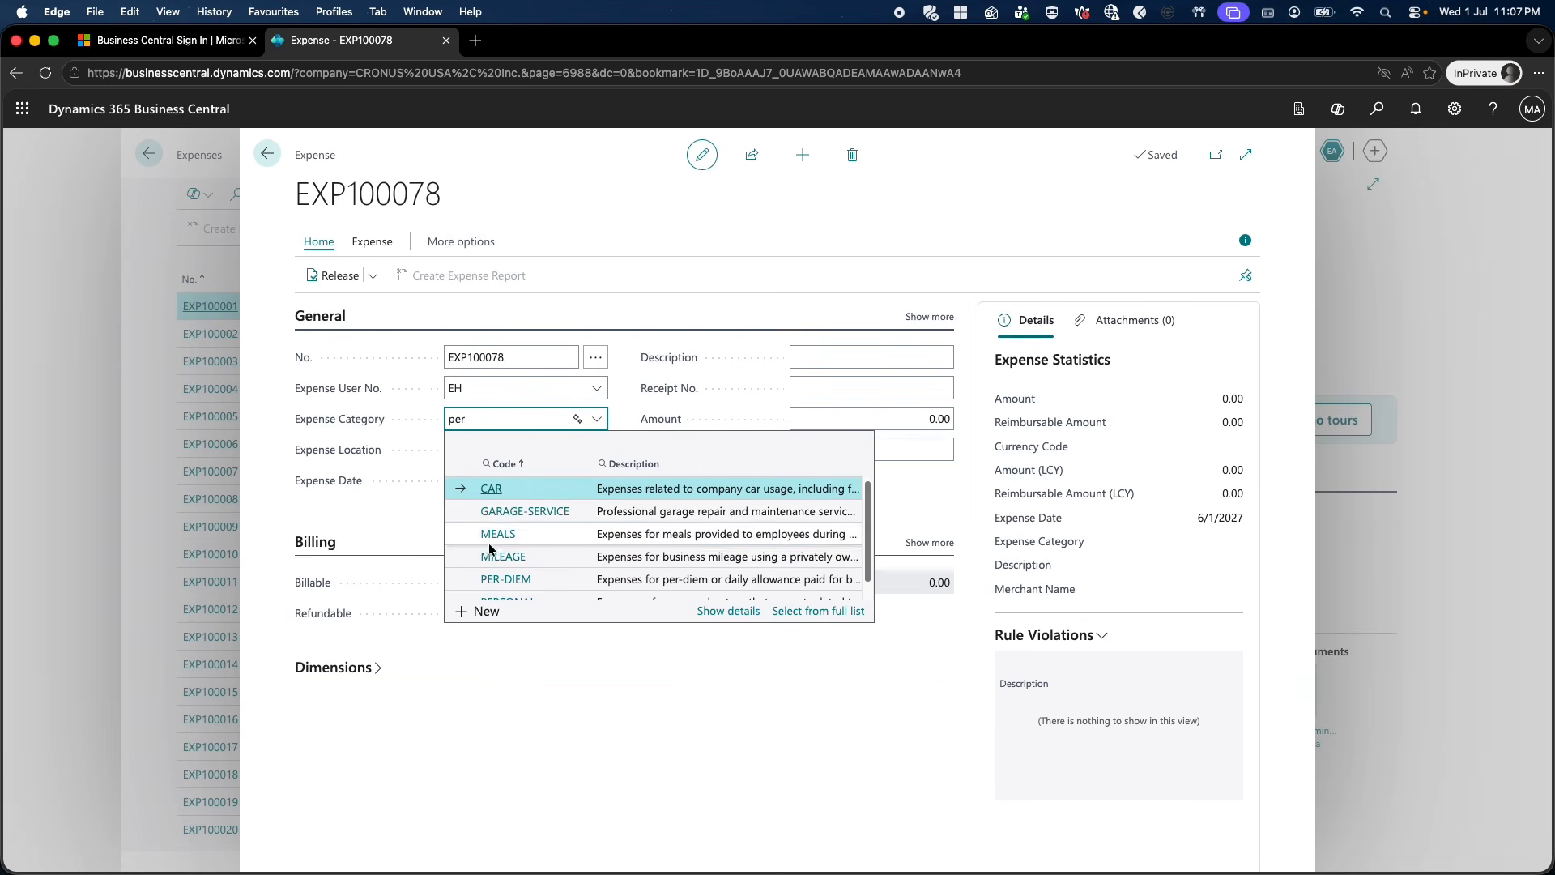
key("Return")
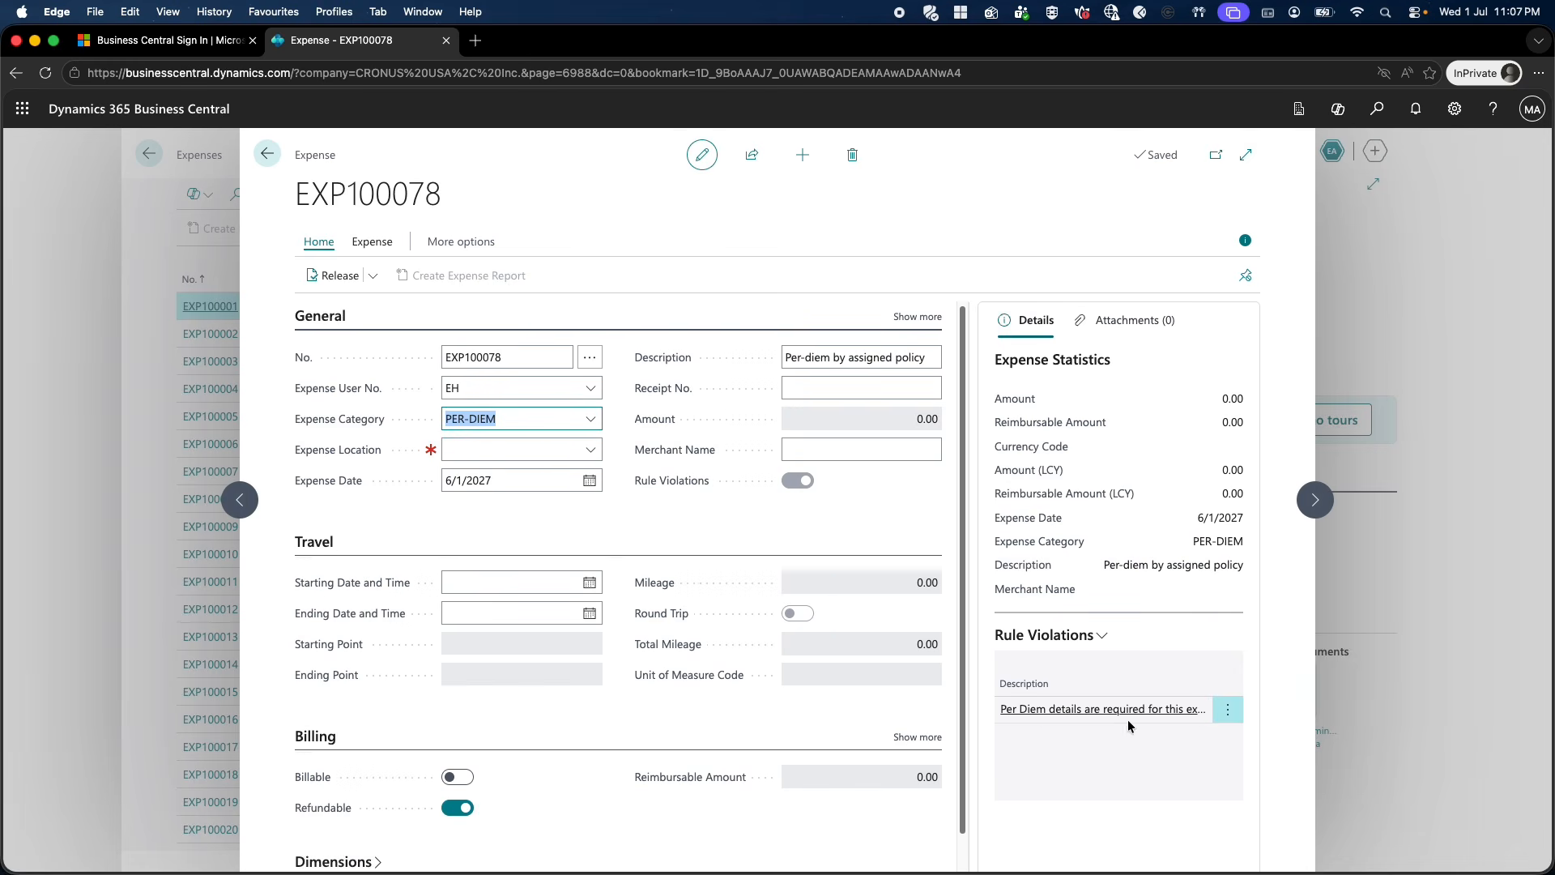
Examine the expense's rule violation and the notification in its Per Diem Expenses details, and close the details.
left_click(1066, 711)
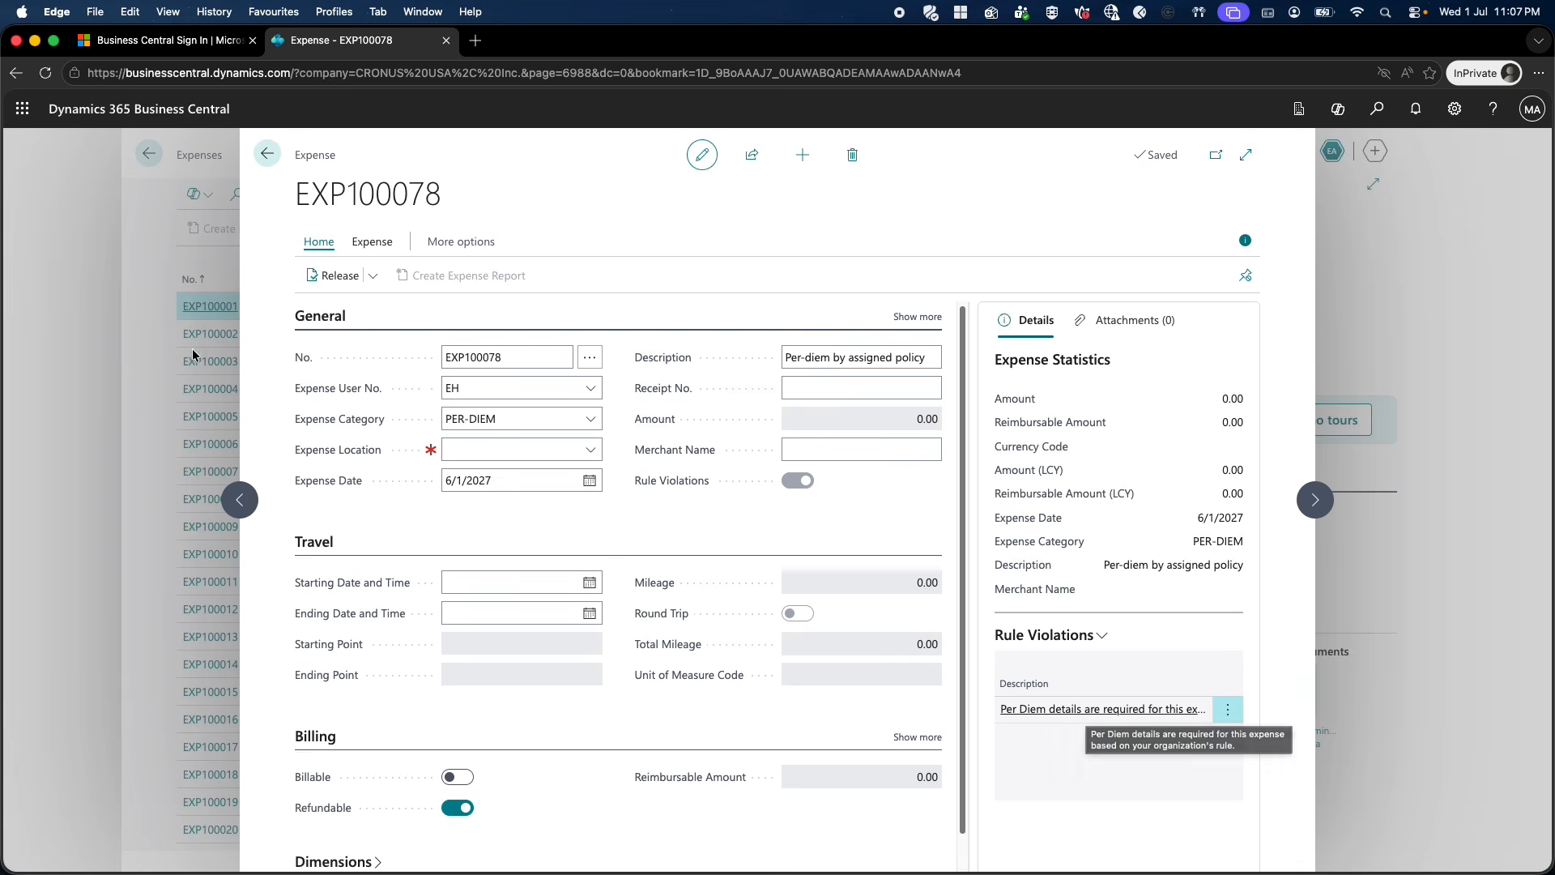
left_click(374, 244)
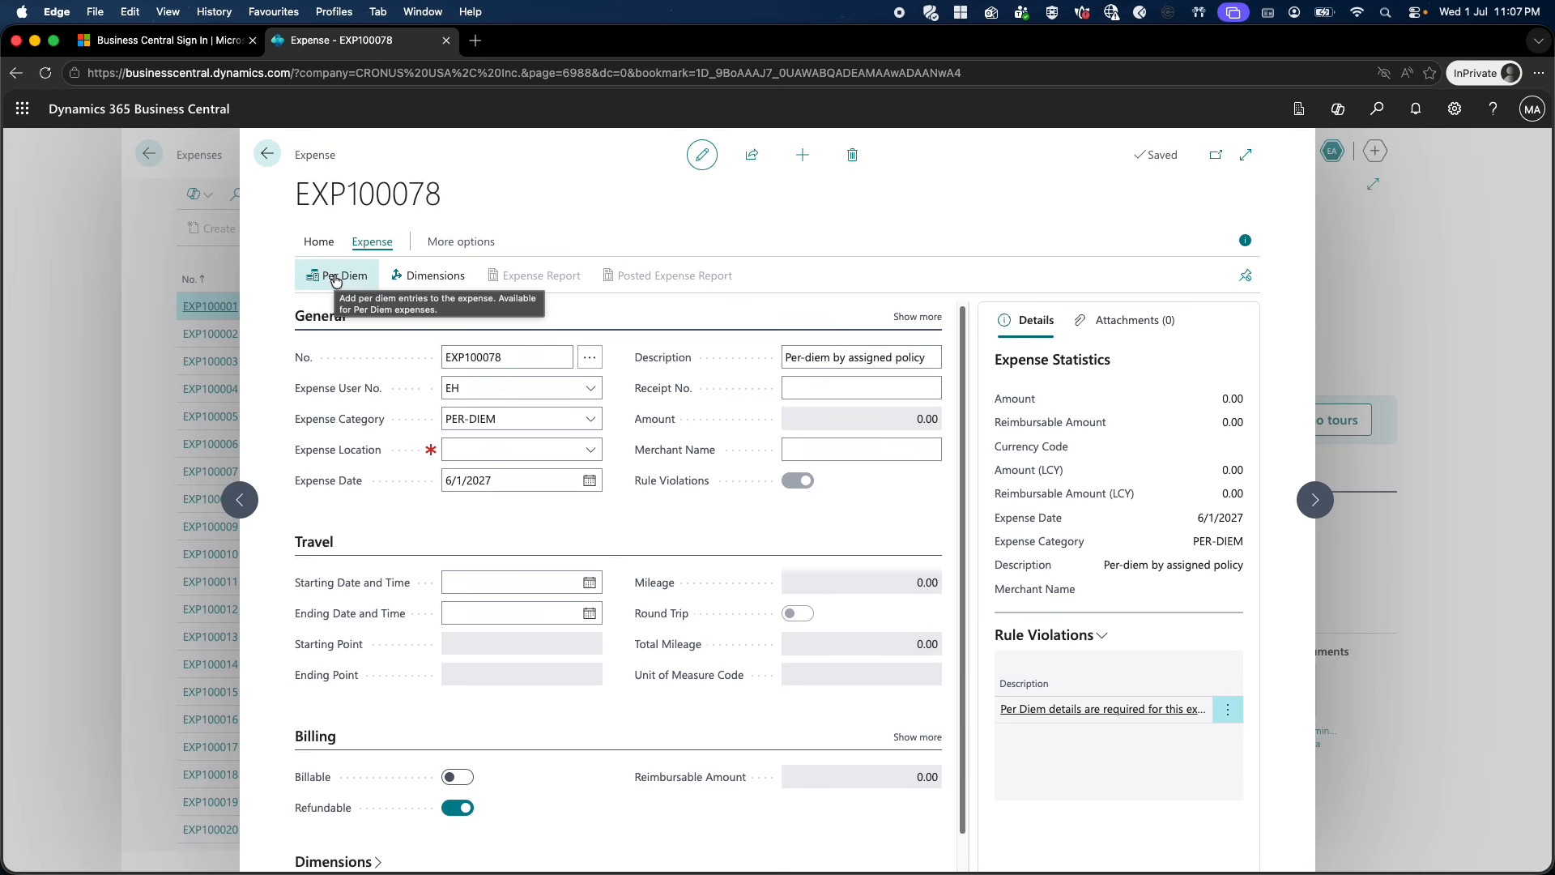
left_click(336, 277)
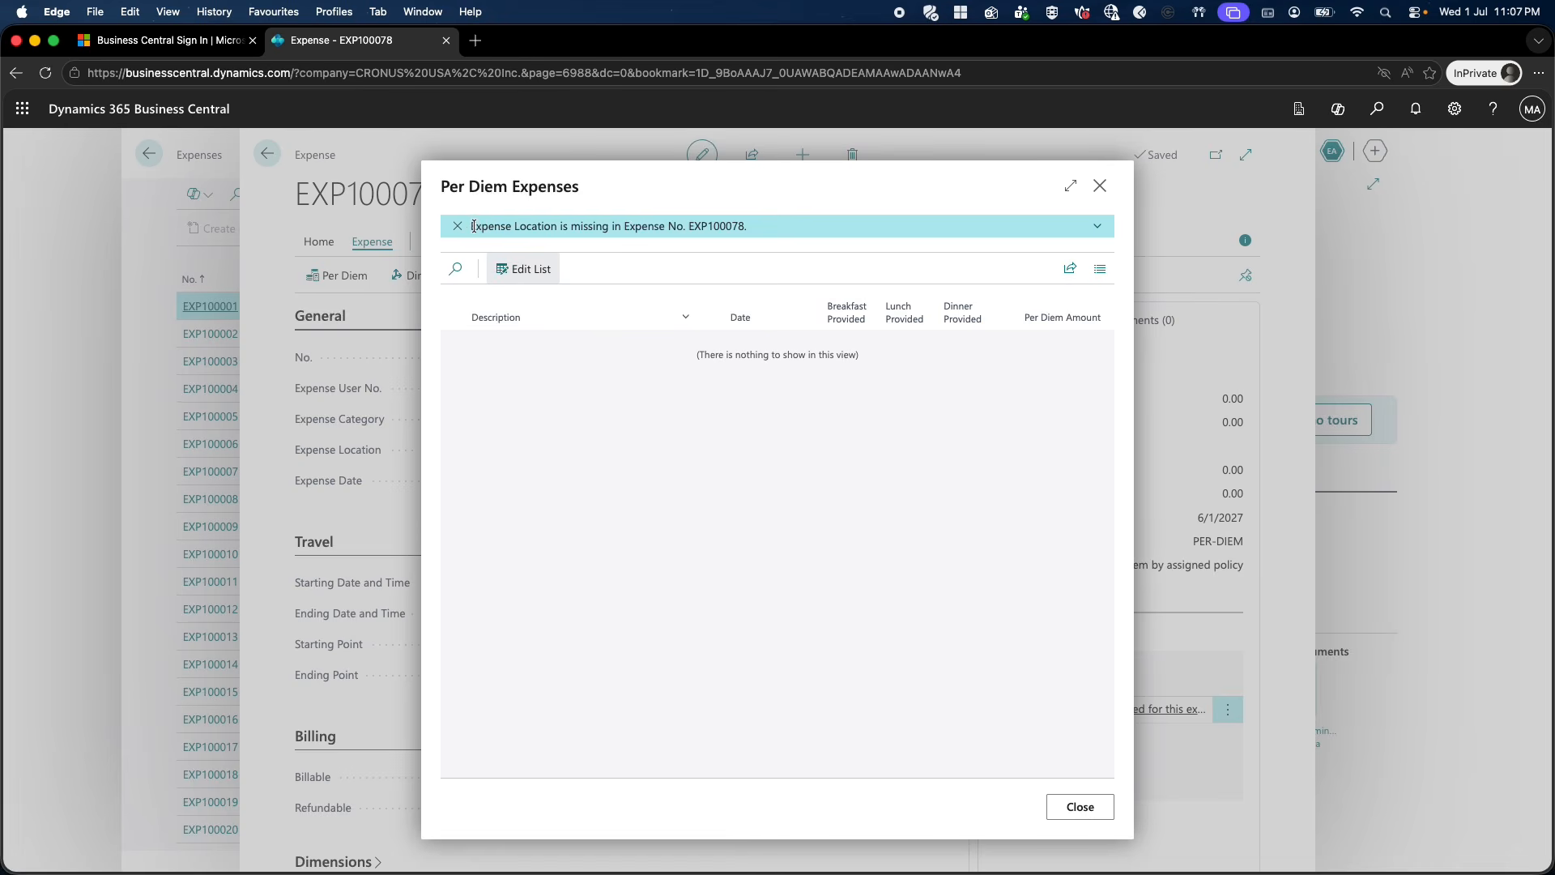
left_click_drag(473, 226, 737, 234)
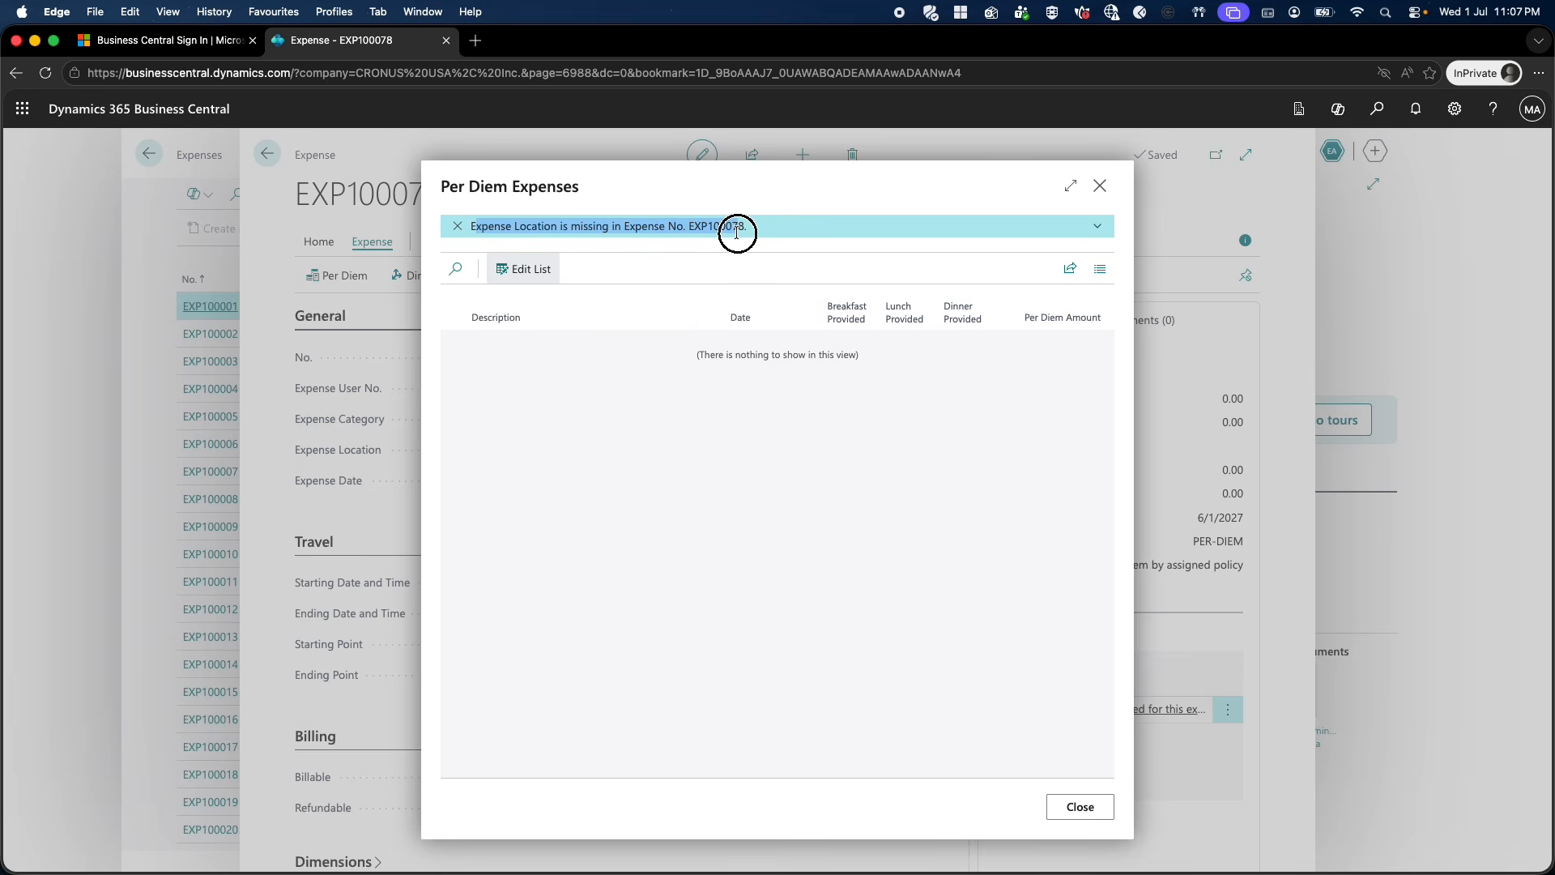
left_click_drag(737, 234, 743, 228)
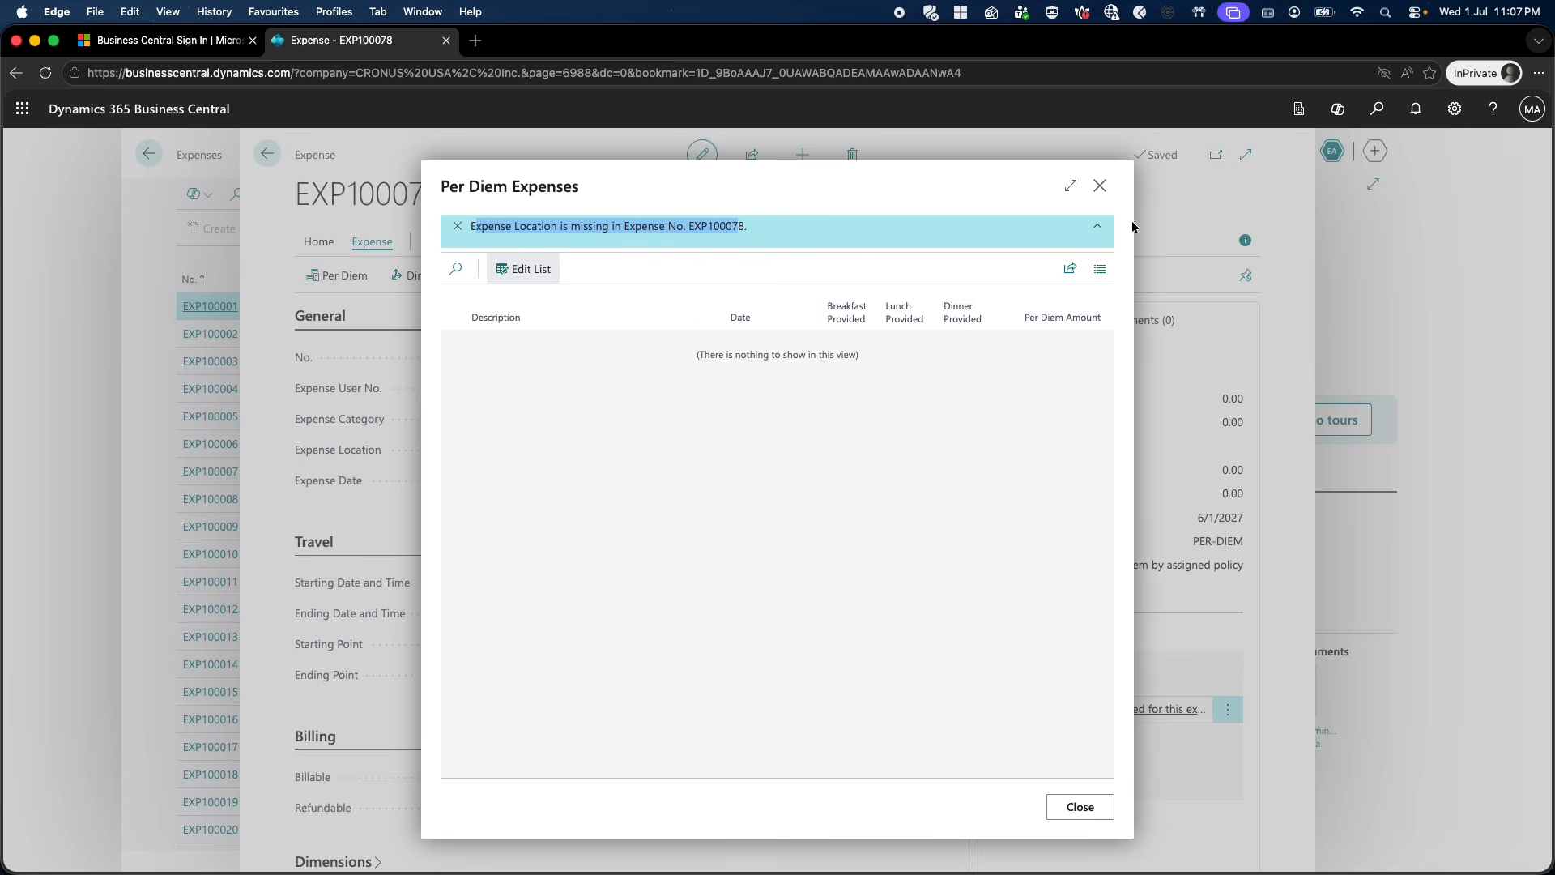
left_click(1100, 188)
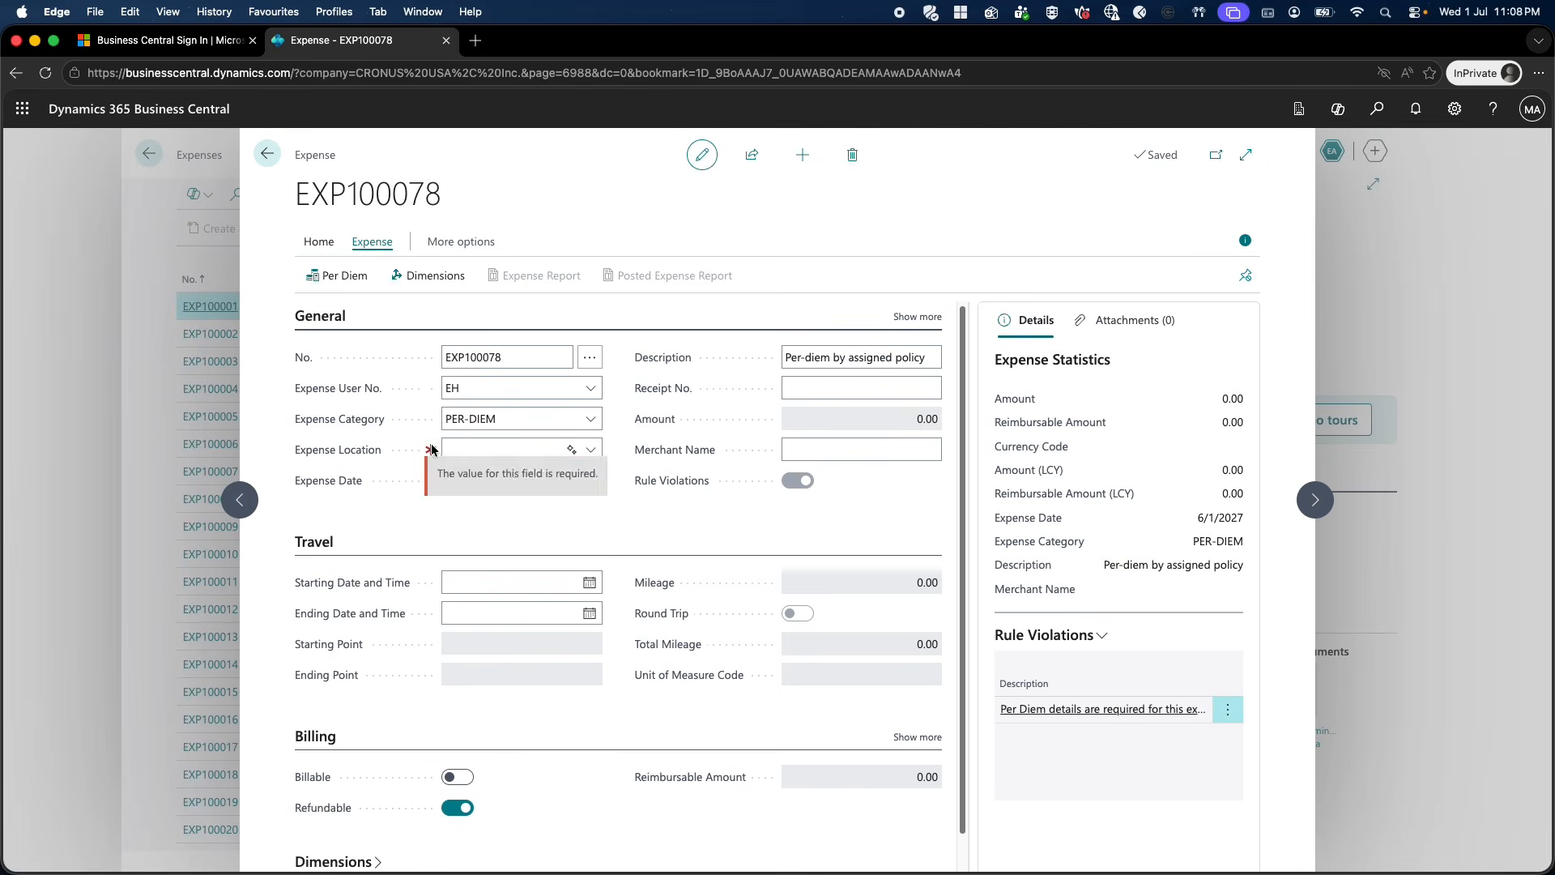
Set the expense location to DOMESTIC and the travel starting date to 1/15/2026.
left_click(483, 449)
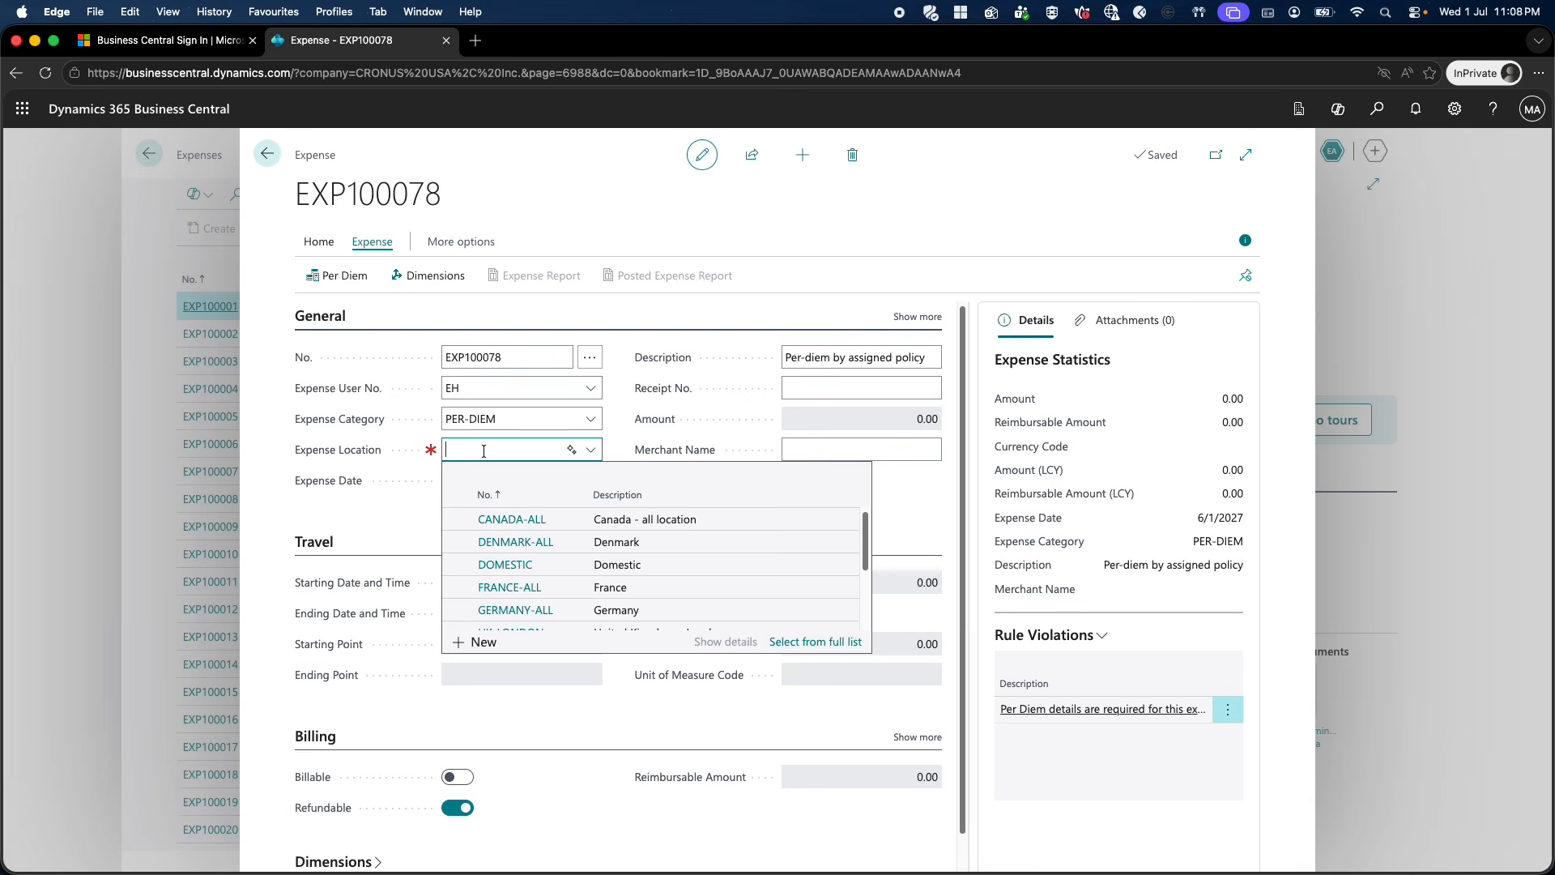
left_click(490, 564)
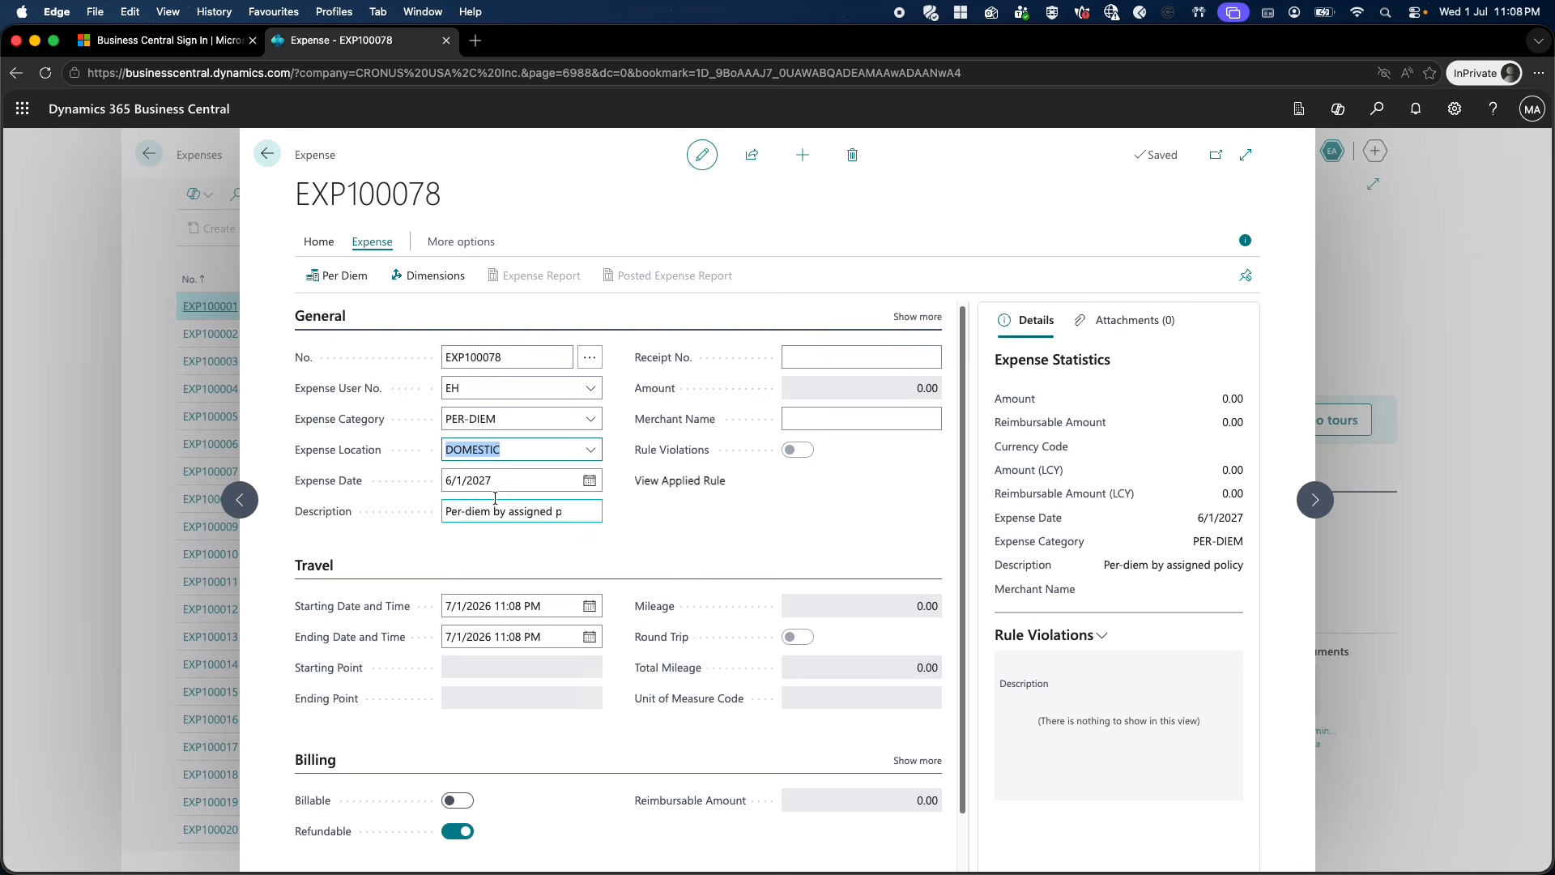
left_click(458, 607)
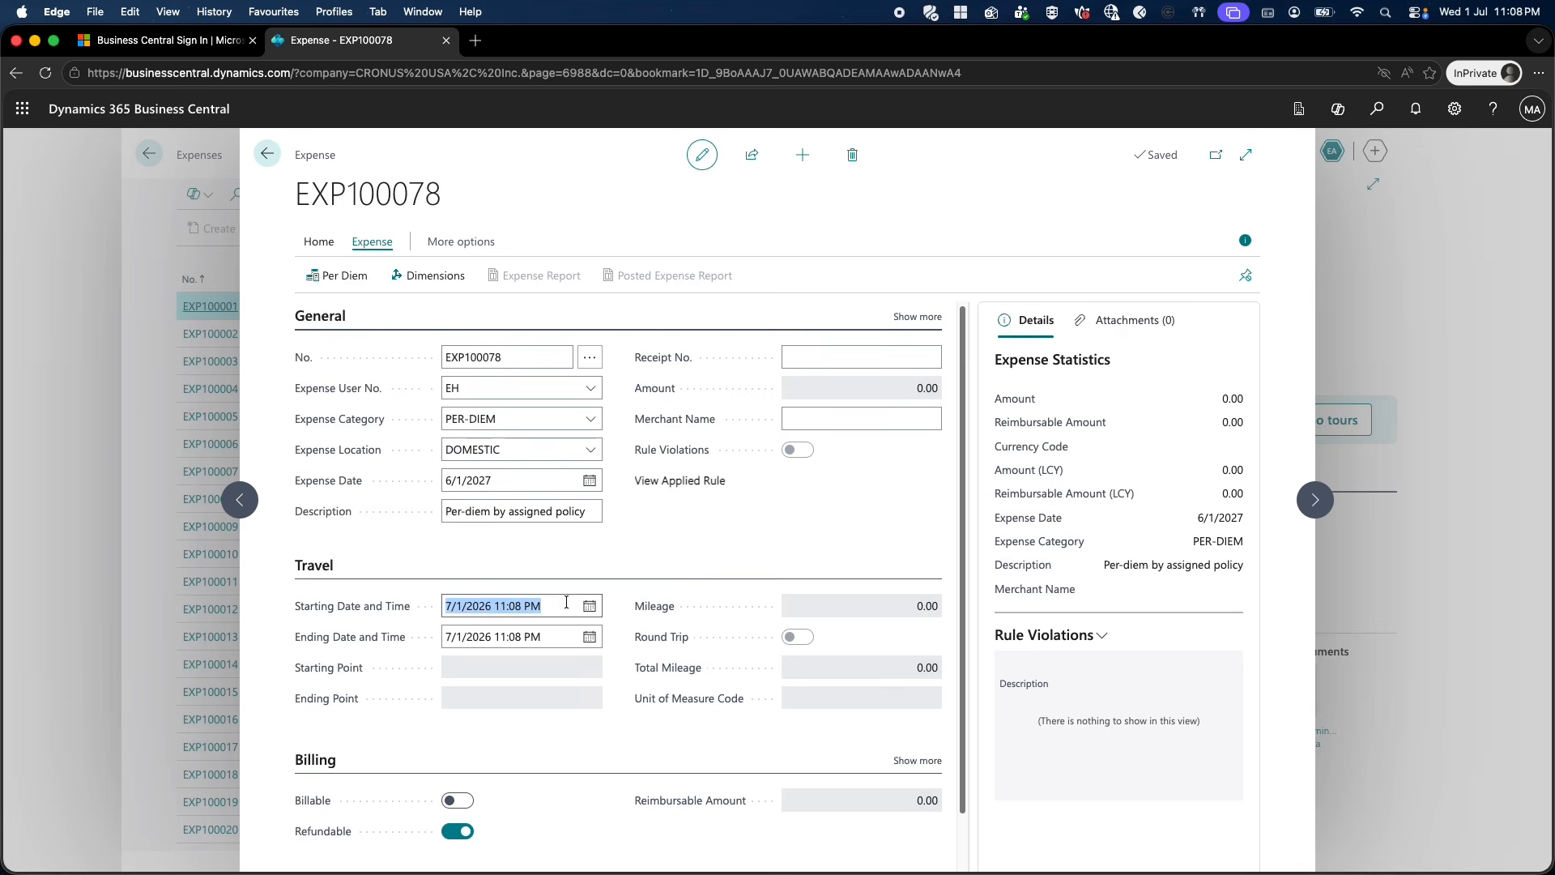
left_click(588, 608)
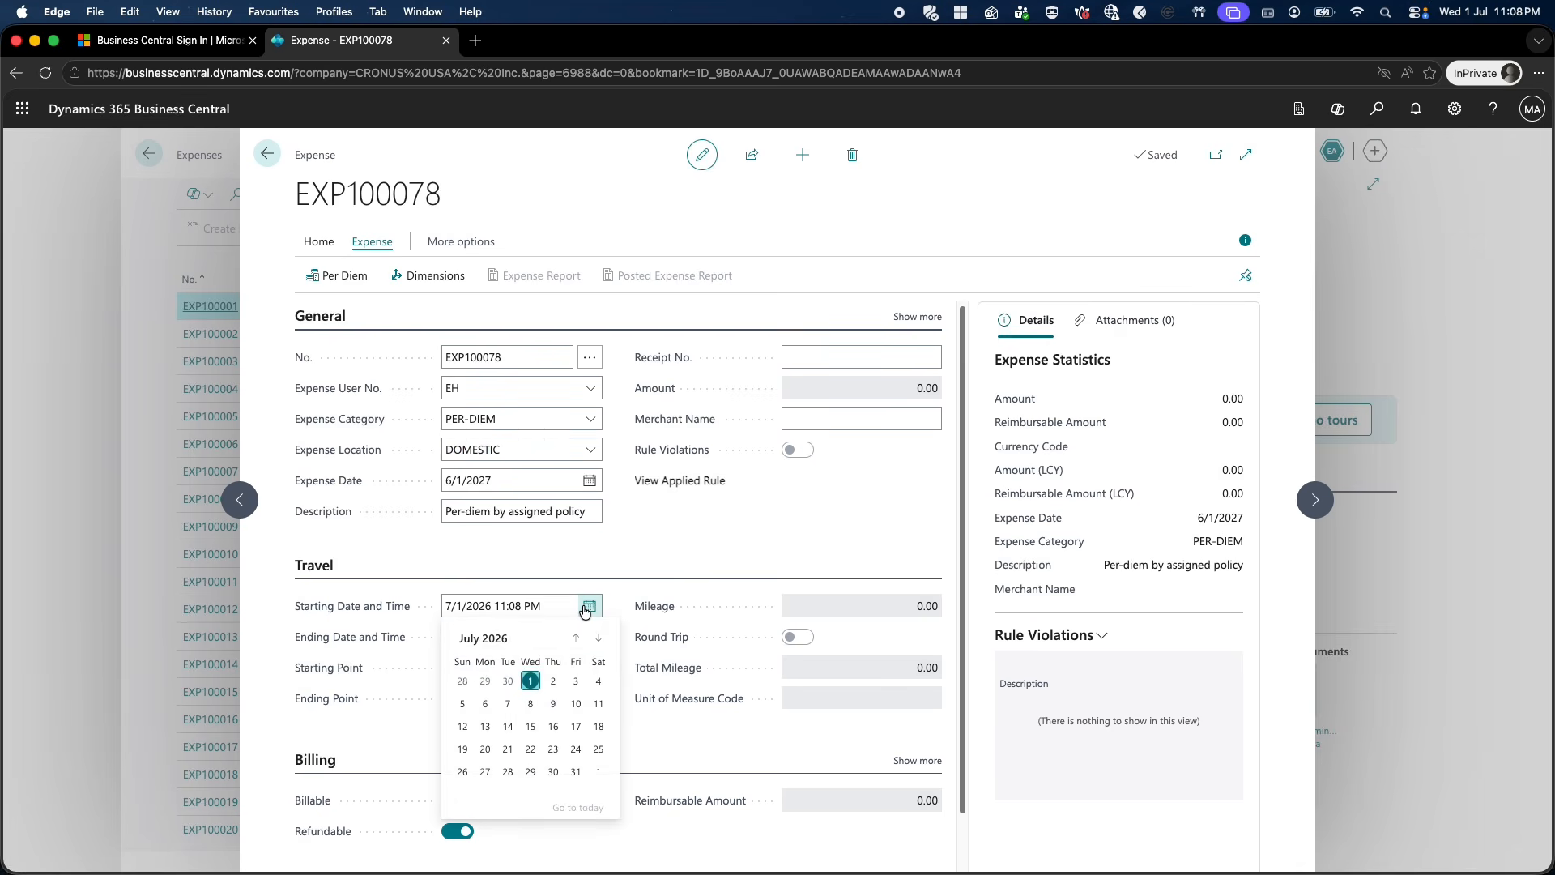
left_click(499, 640)
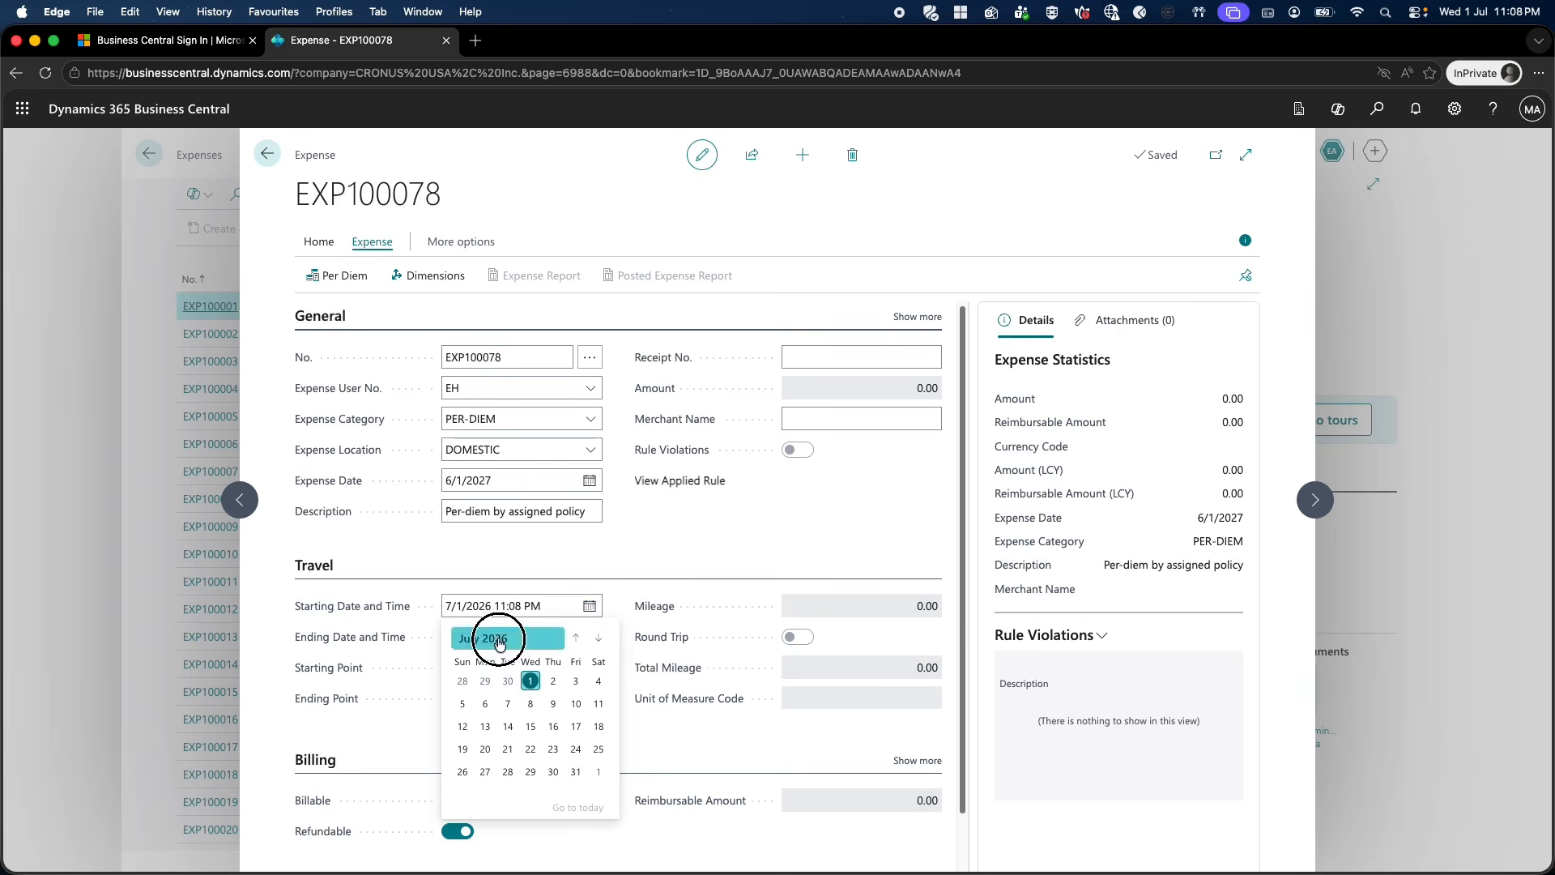
left_click(474, 669)
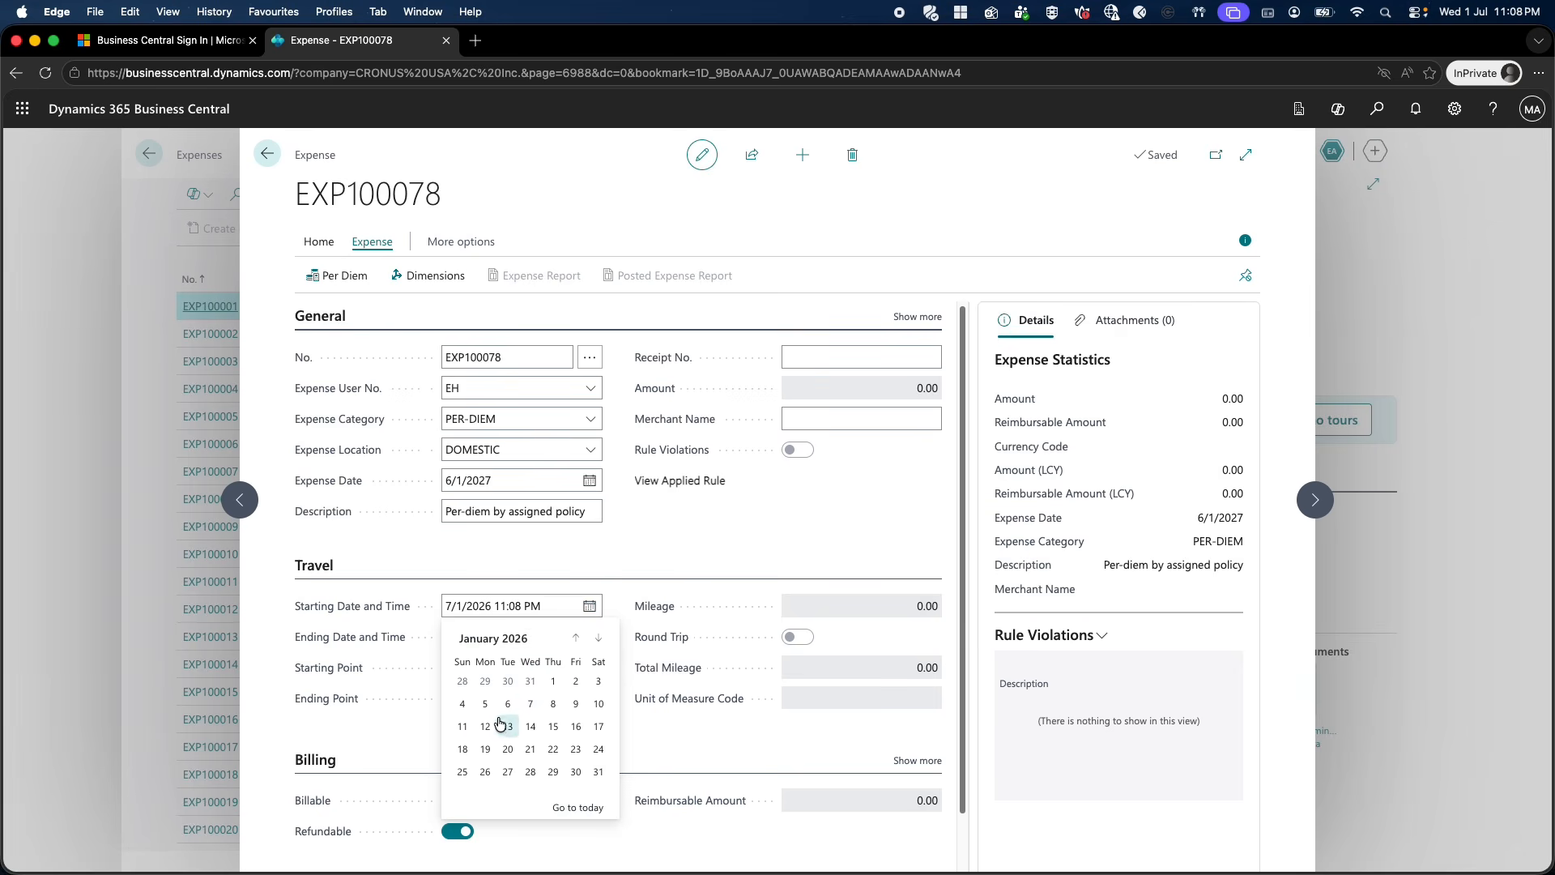
left_click(553, 726)
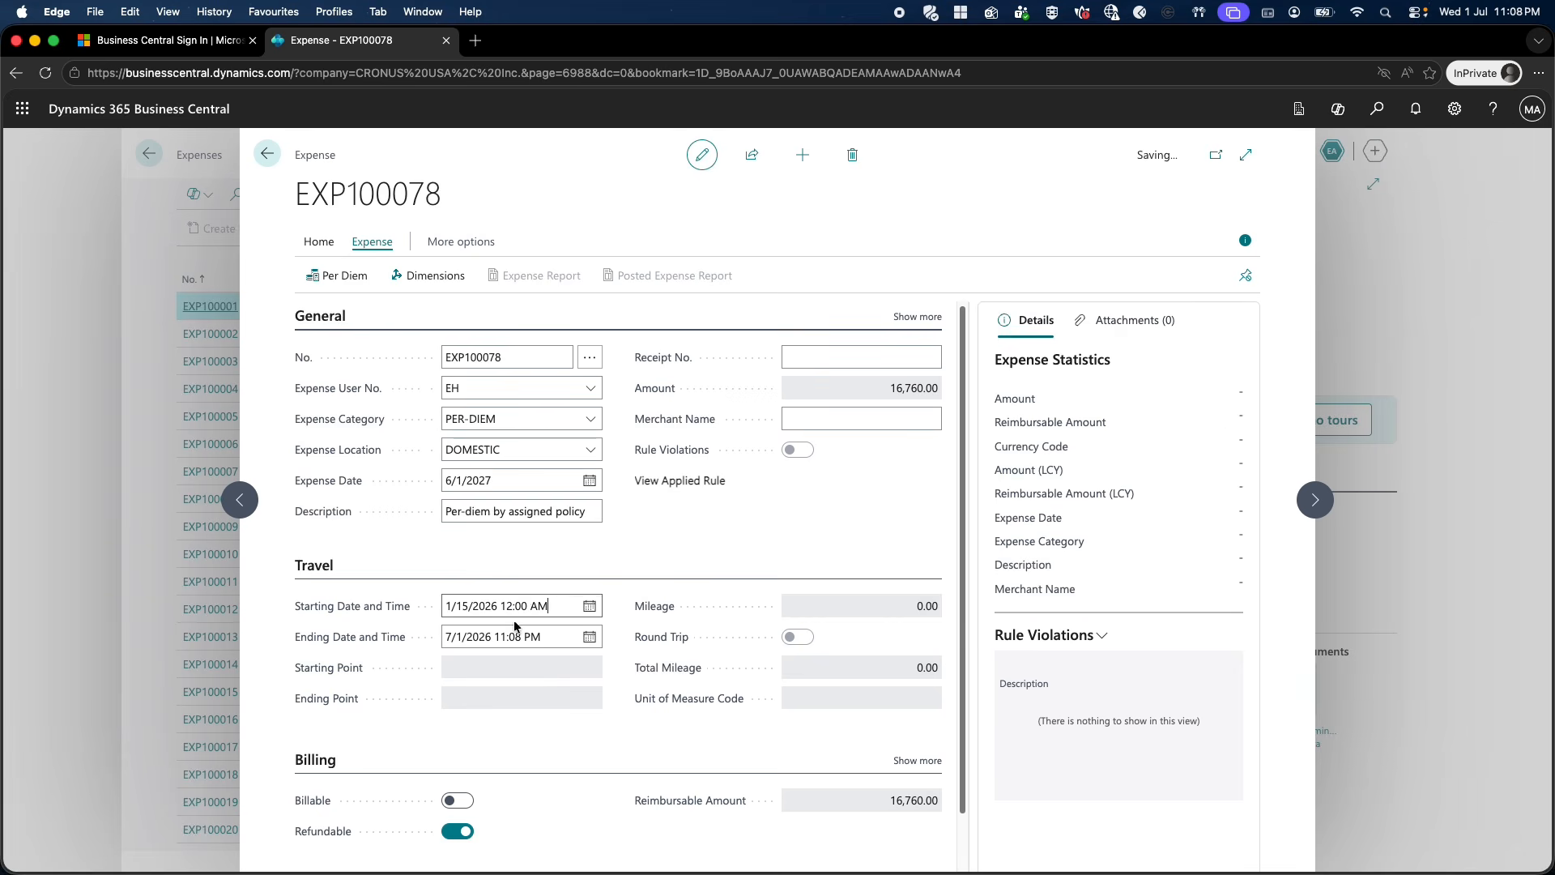
key("Tab")
Set the travel ending date to 1/17/2026.
left_click(591, 640)
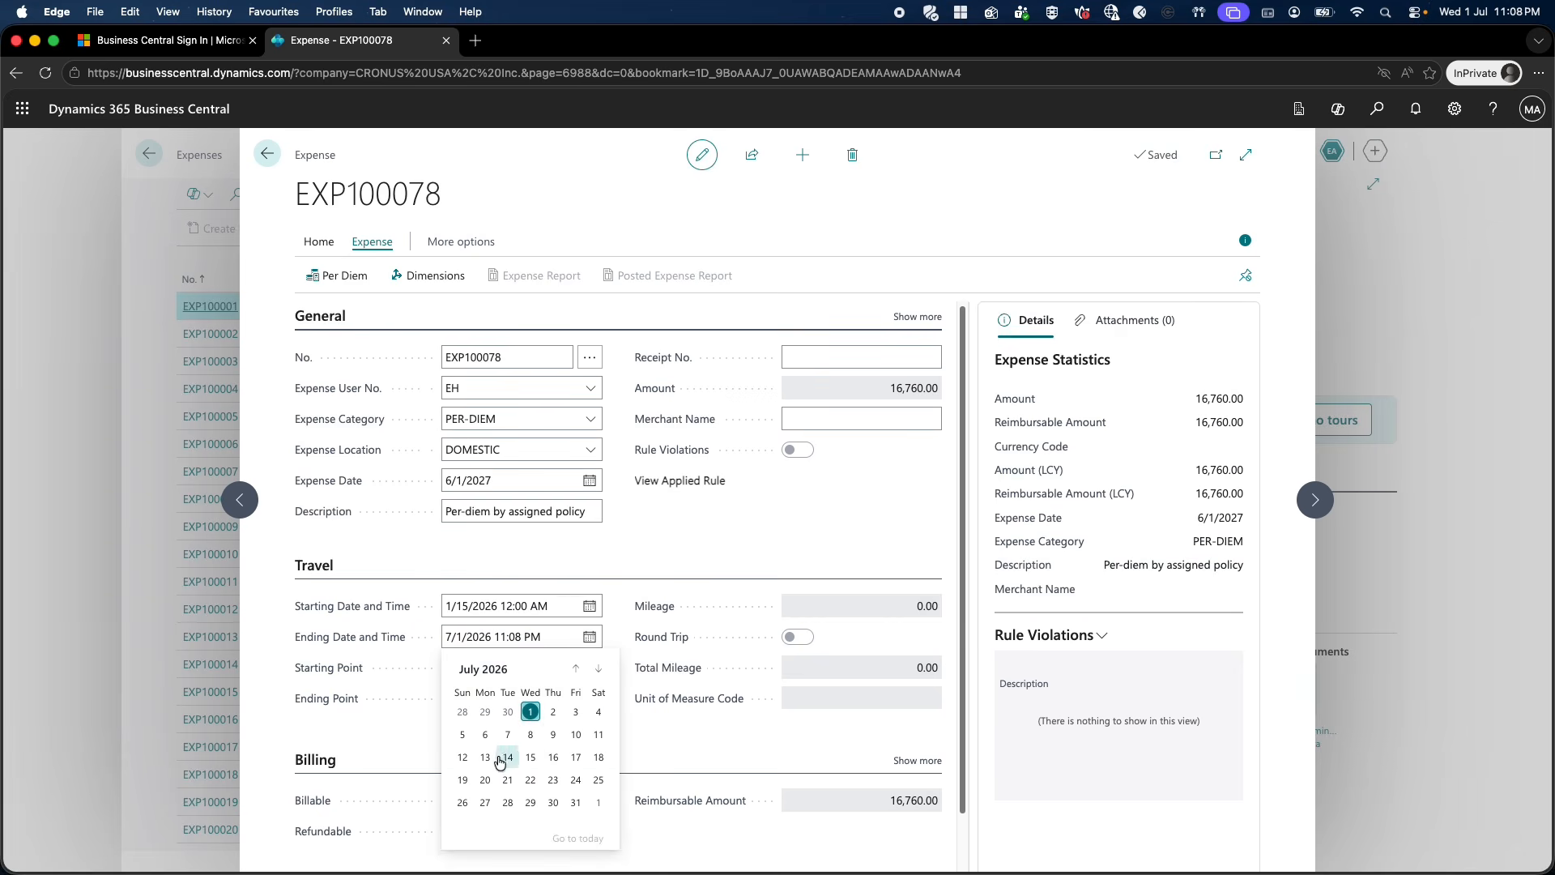
left_click(483, 669)
left_click(480, 698)
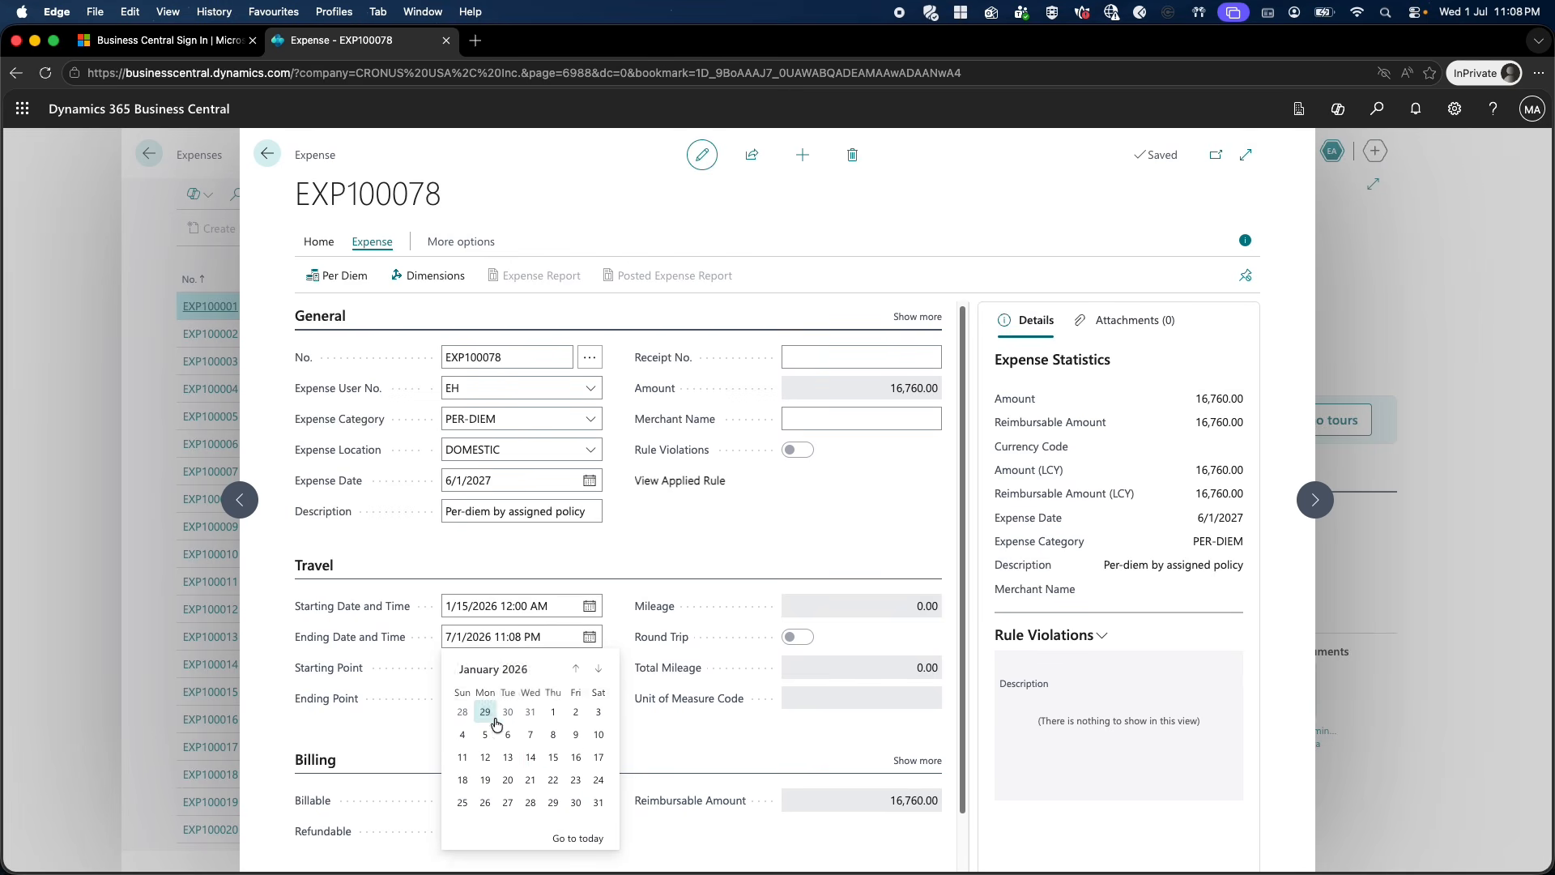
left_click(598, 756)
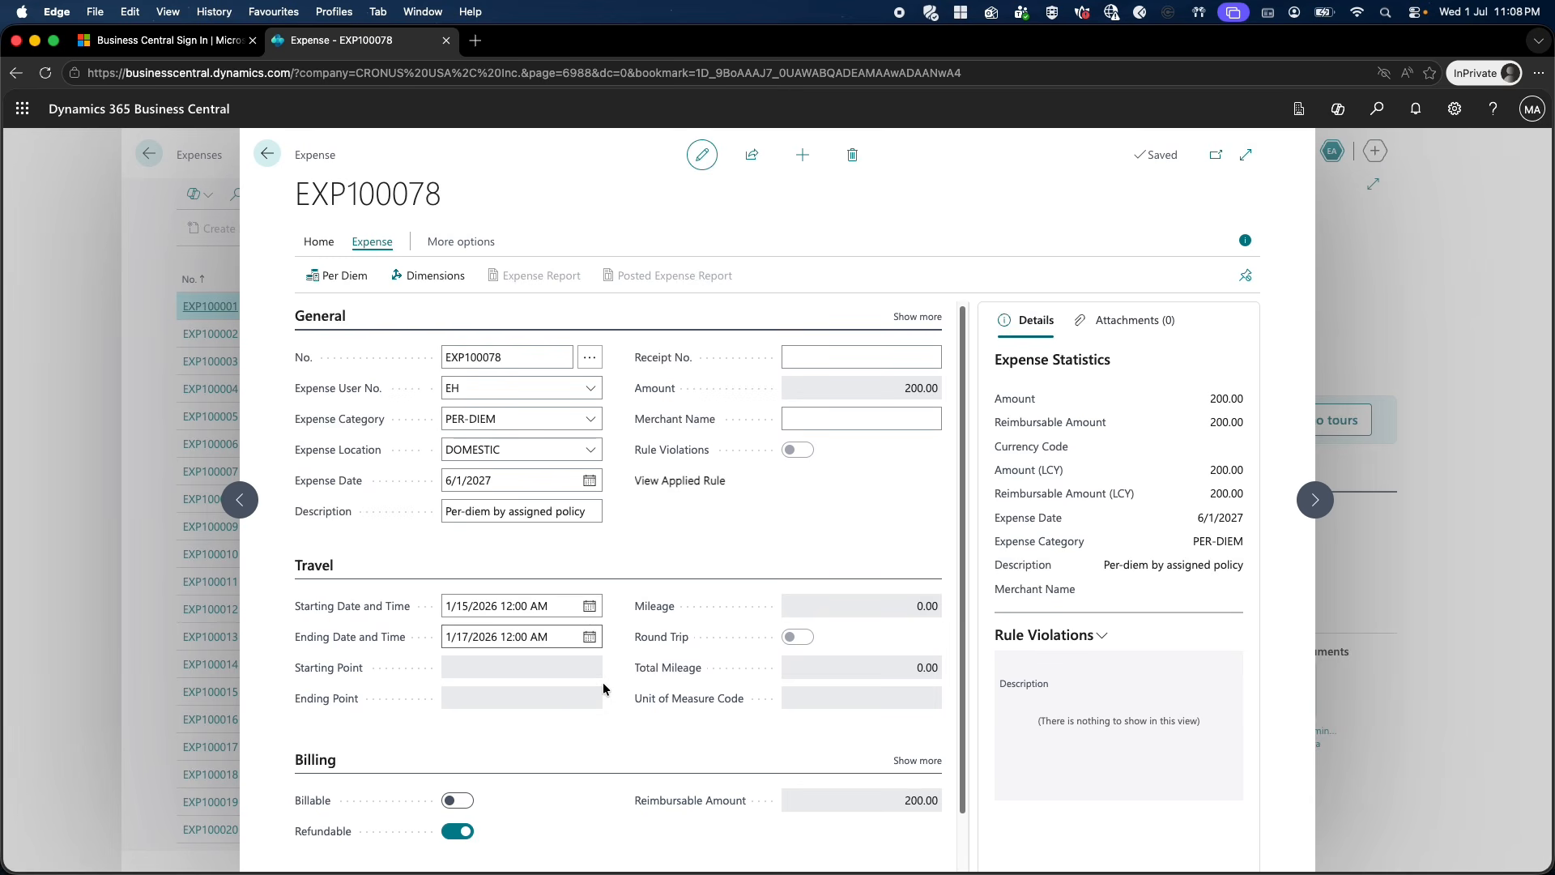
Set the expense's travel ending date and time to 1/17/2026 11:59 PM.
left_click(511, 635)
key("BackSpace")
type("1")
key("Right")
key("shift+Right")
key("shift+Right")
type("59")
key("shift+Right")
key("shift+Right")
type("PM")
key("Tab")
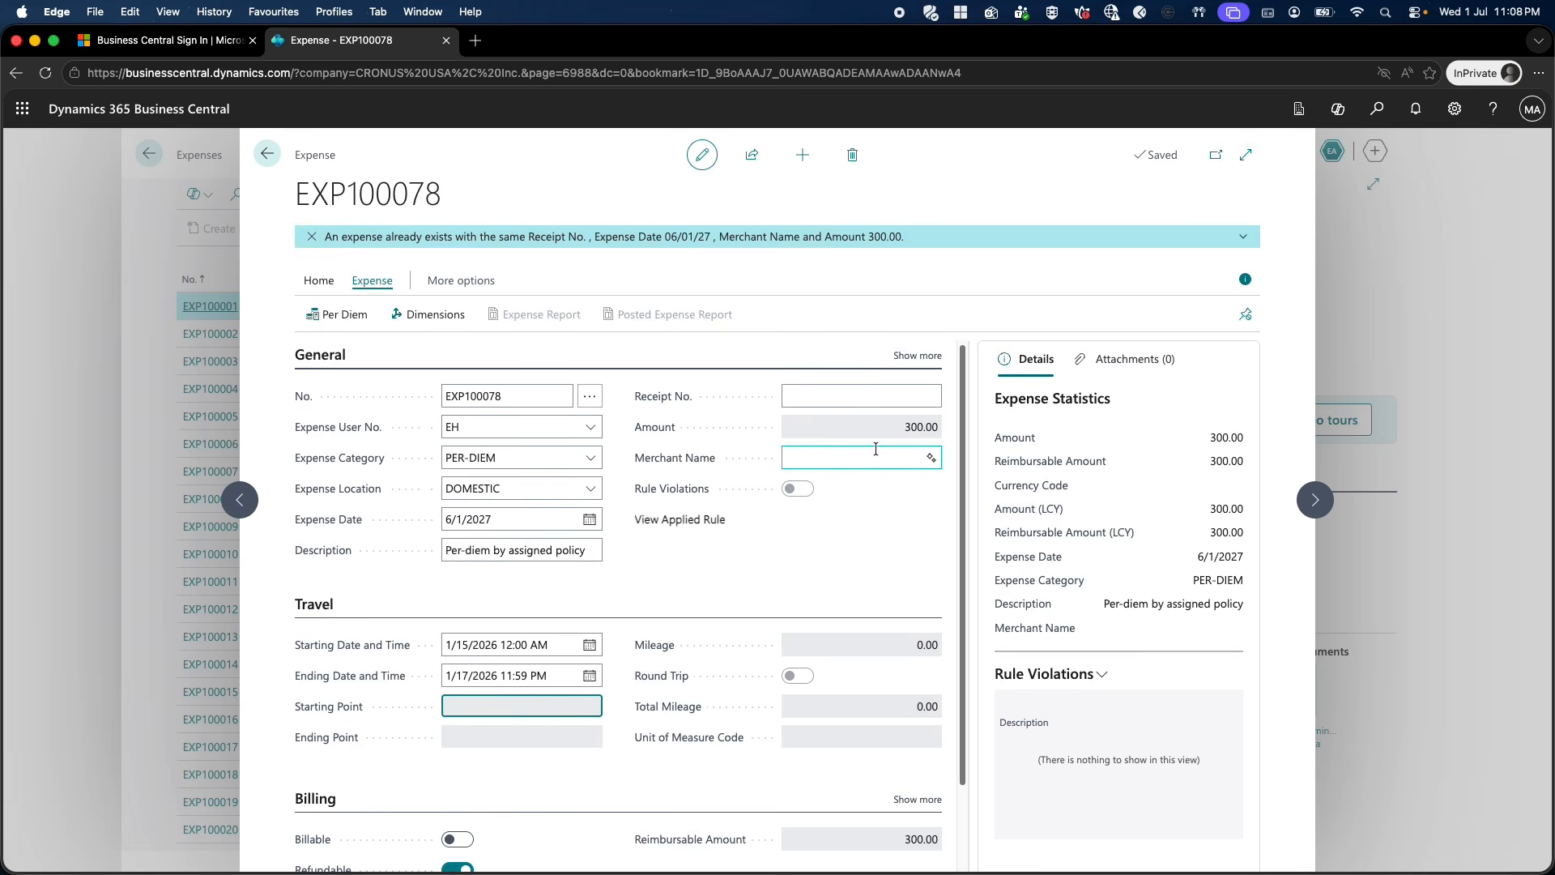
Check the expense's calculated amount, its applied rule card and its daily per-diem breakdown.
left_click_drag(891, 430, 941, 433)
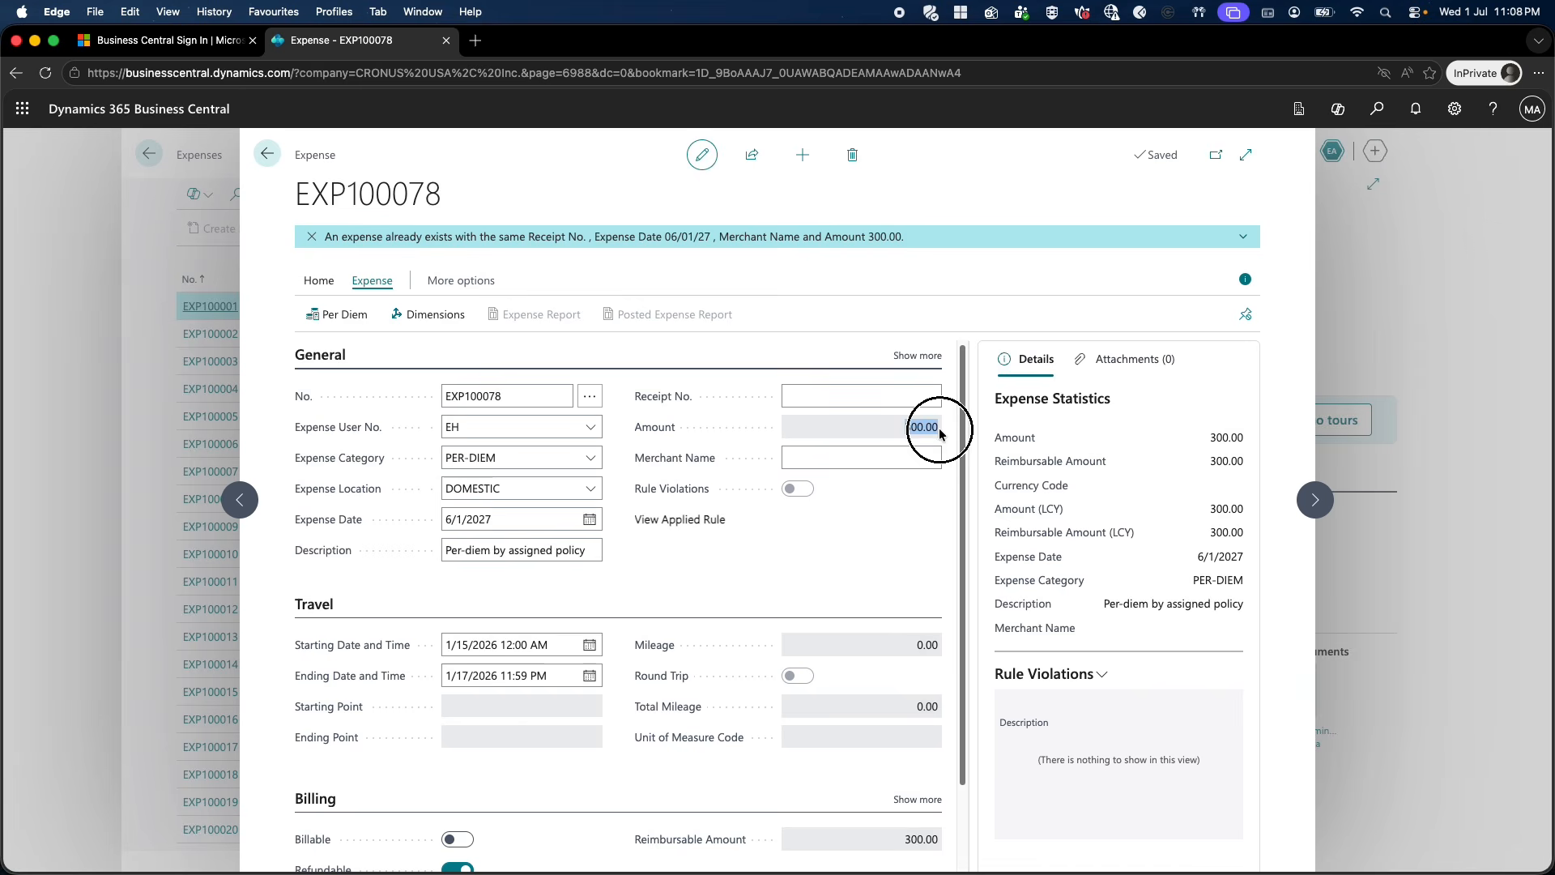
left_click(644, 593)
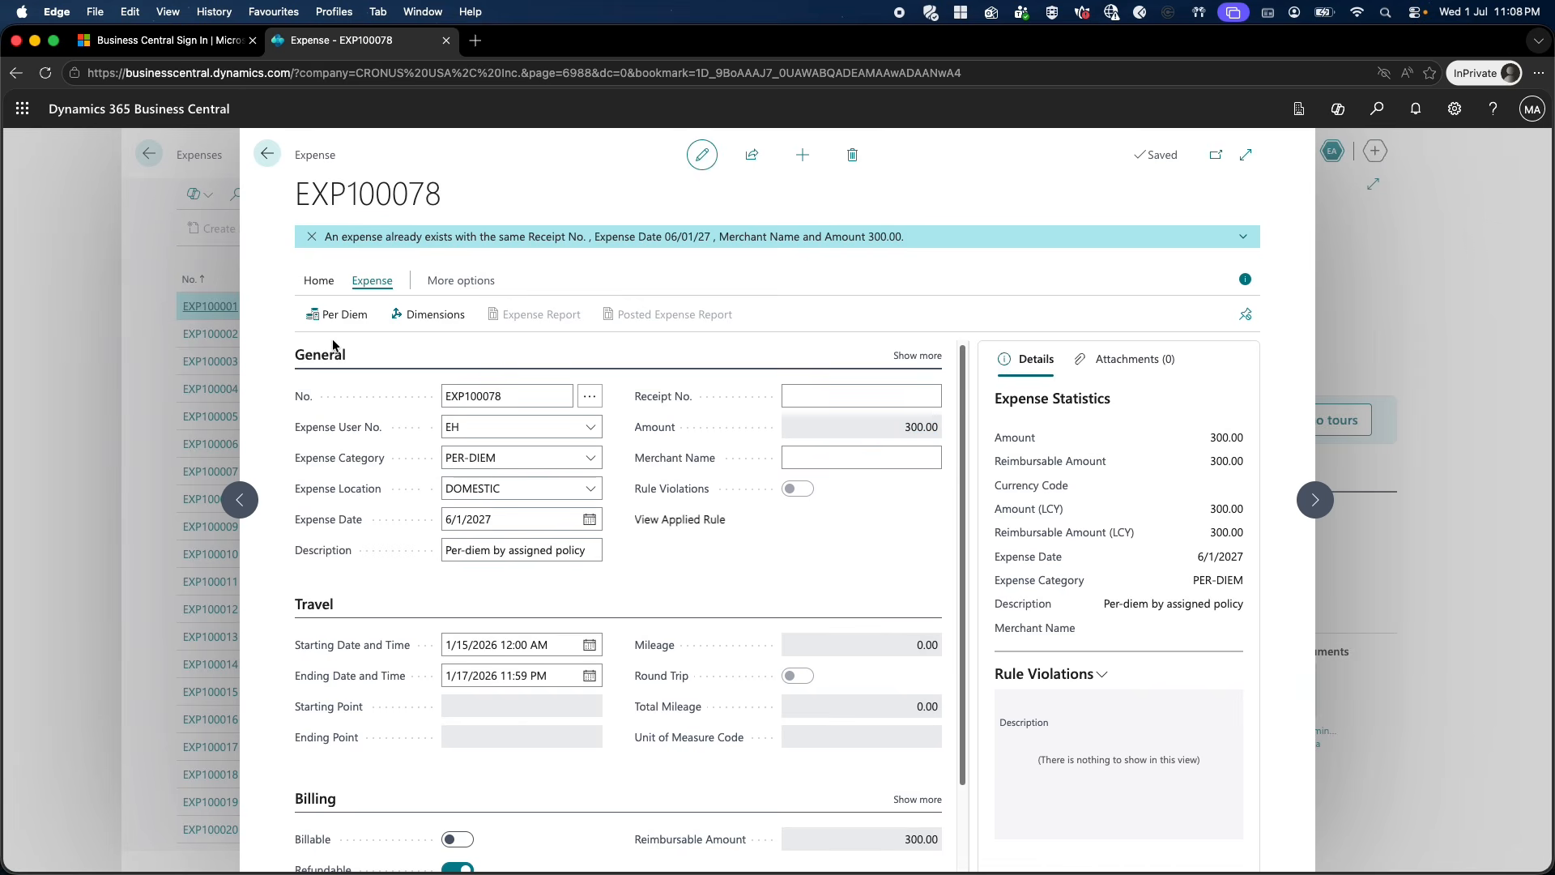
left_click(661, 521)
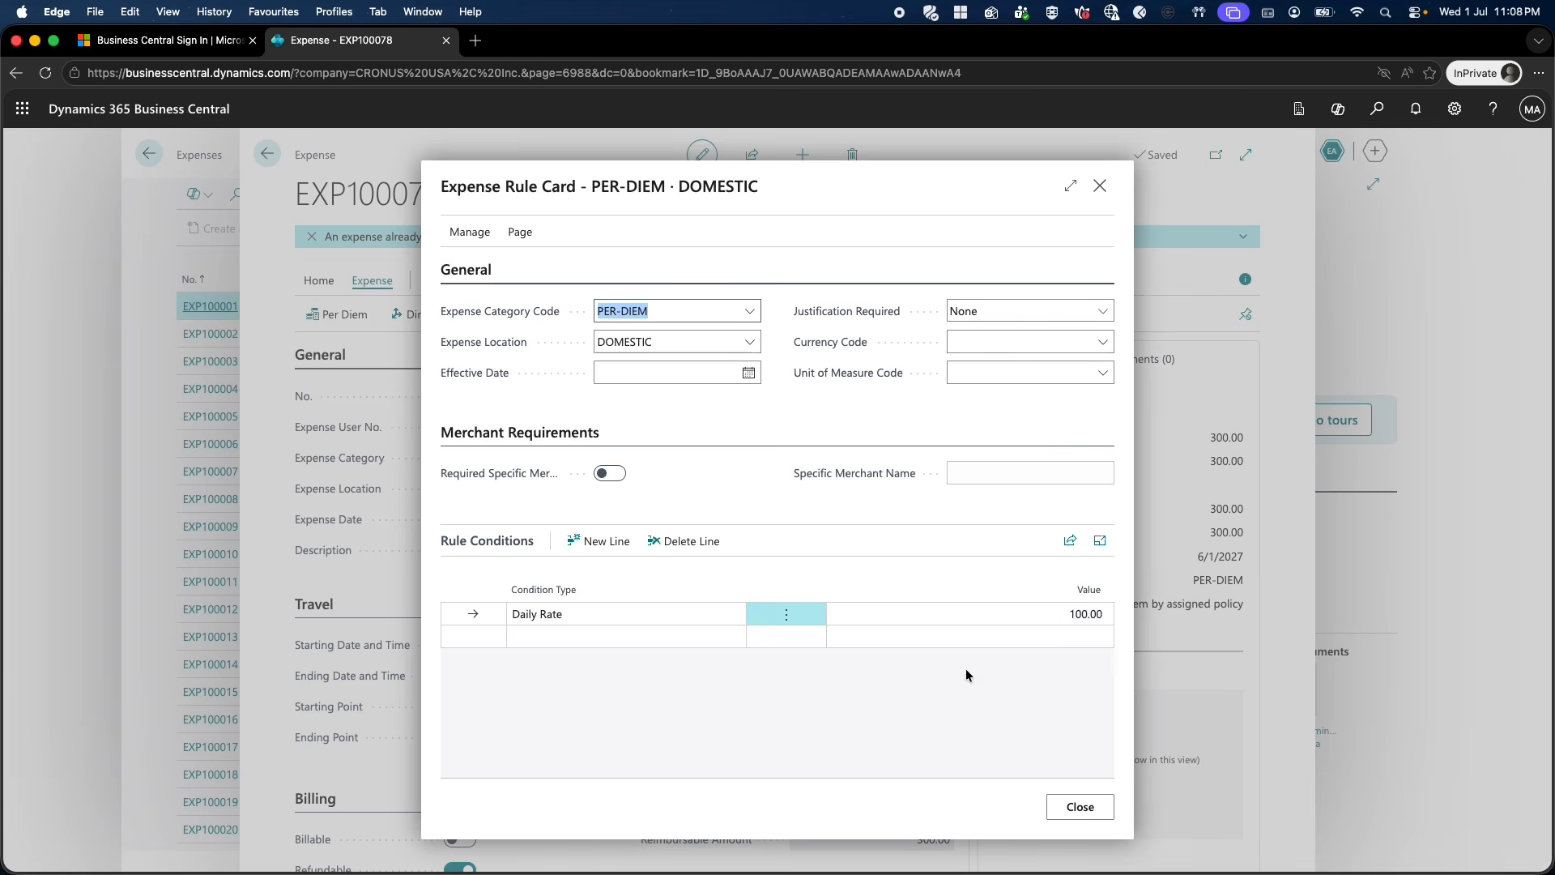
left_click(1078, 806)
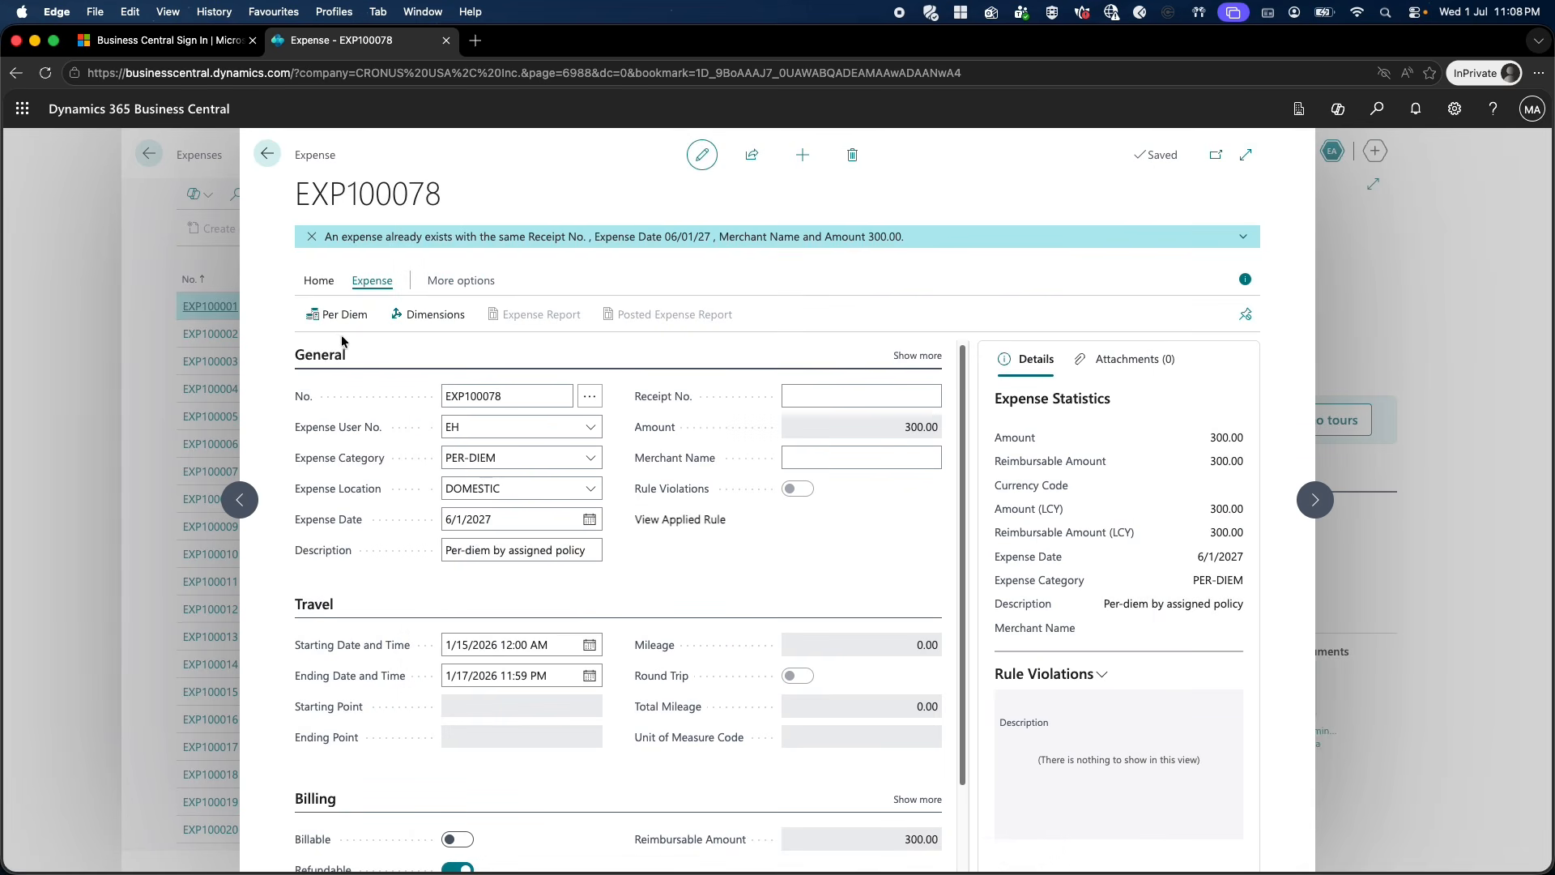
left_click(331, 322)
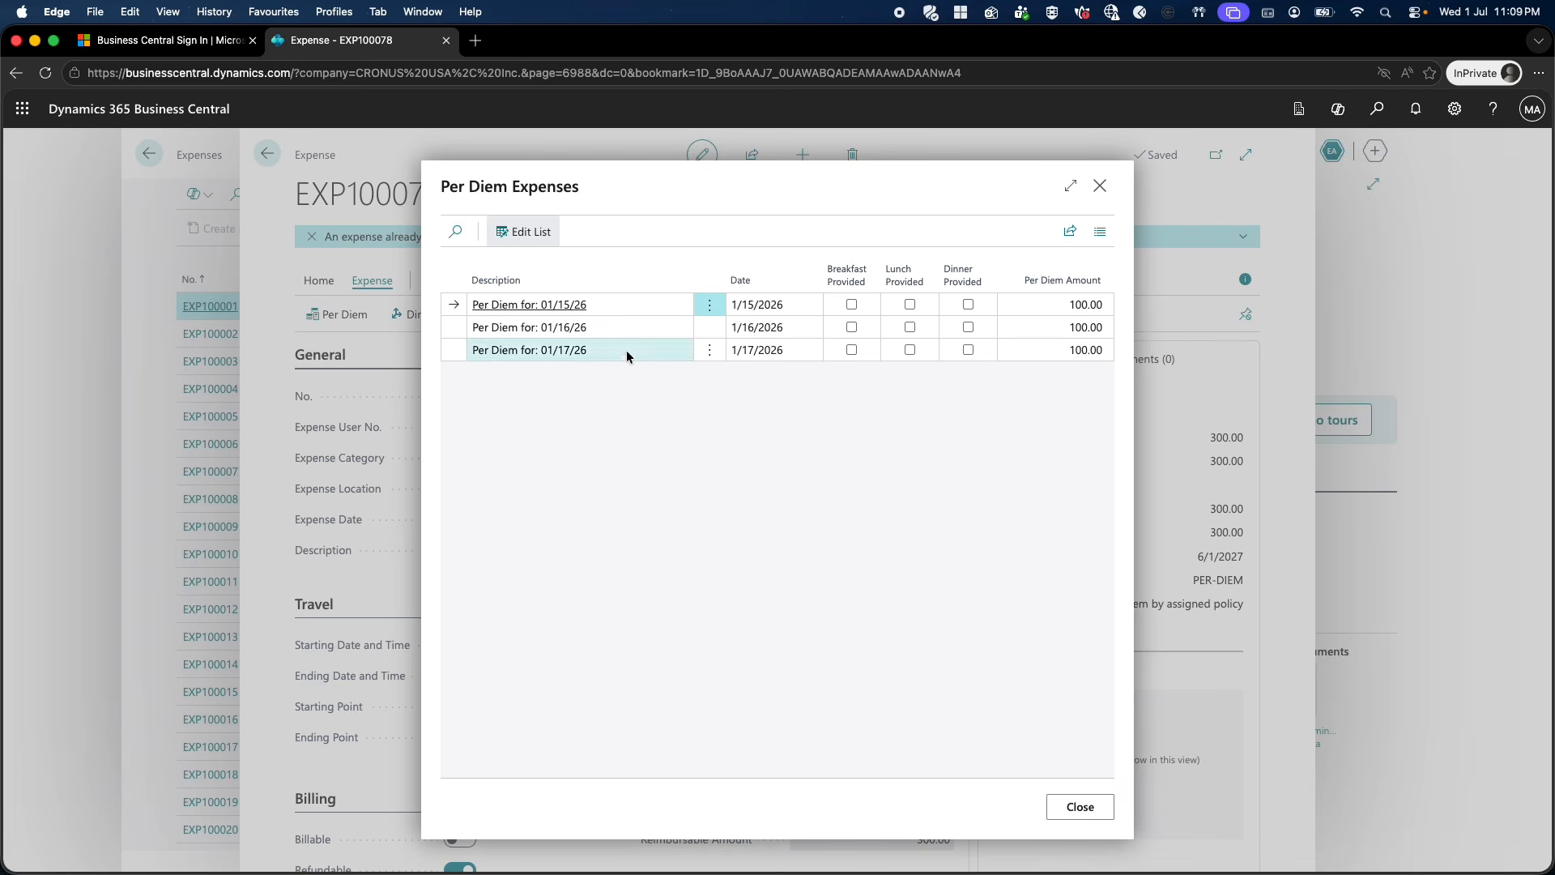
left_click(1080, 805)
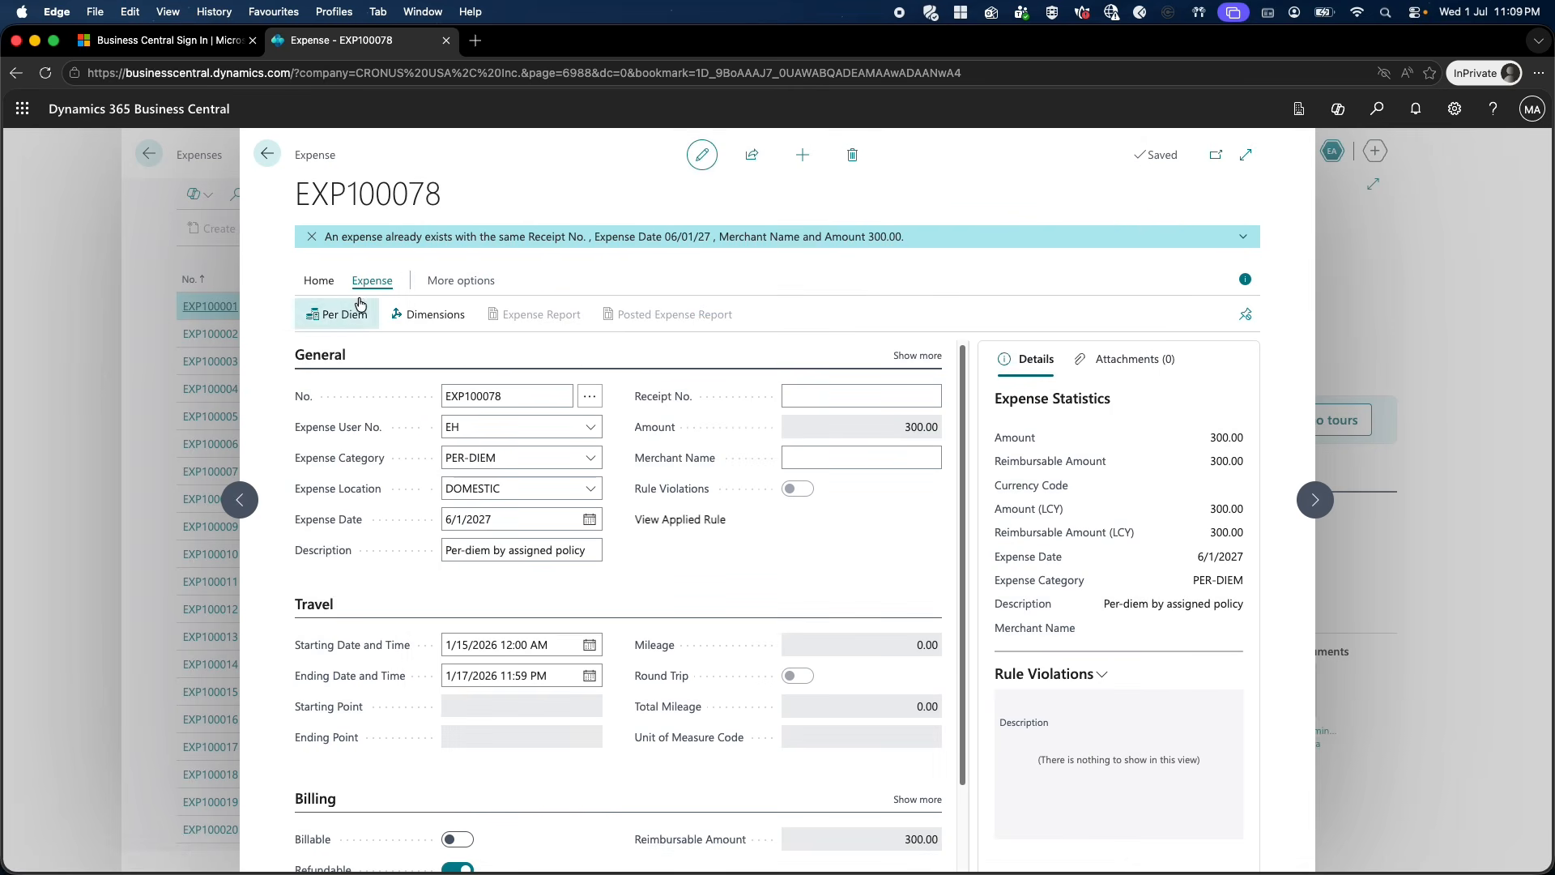
Add the expense to a new expense report and open that report.
left_click(329, 283)
left_click(339, 314)
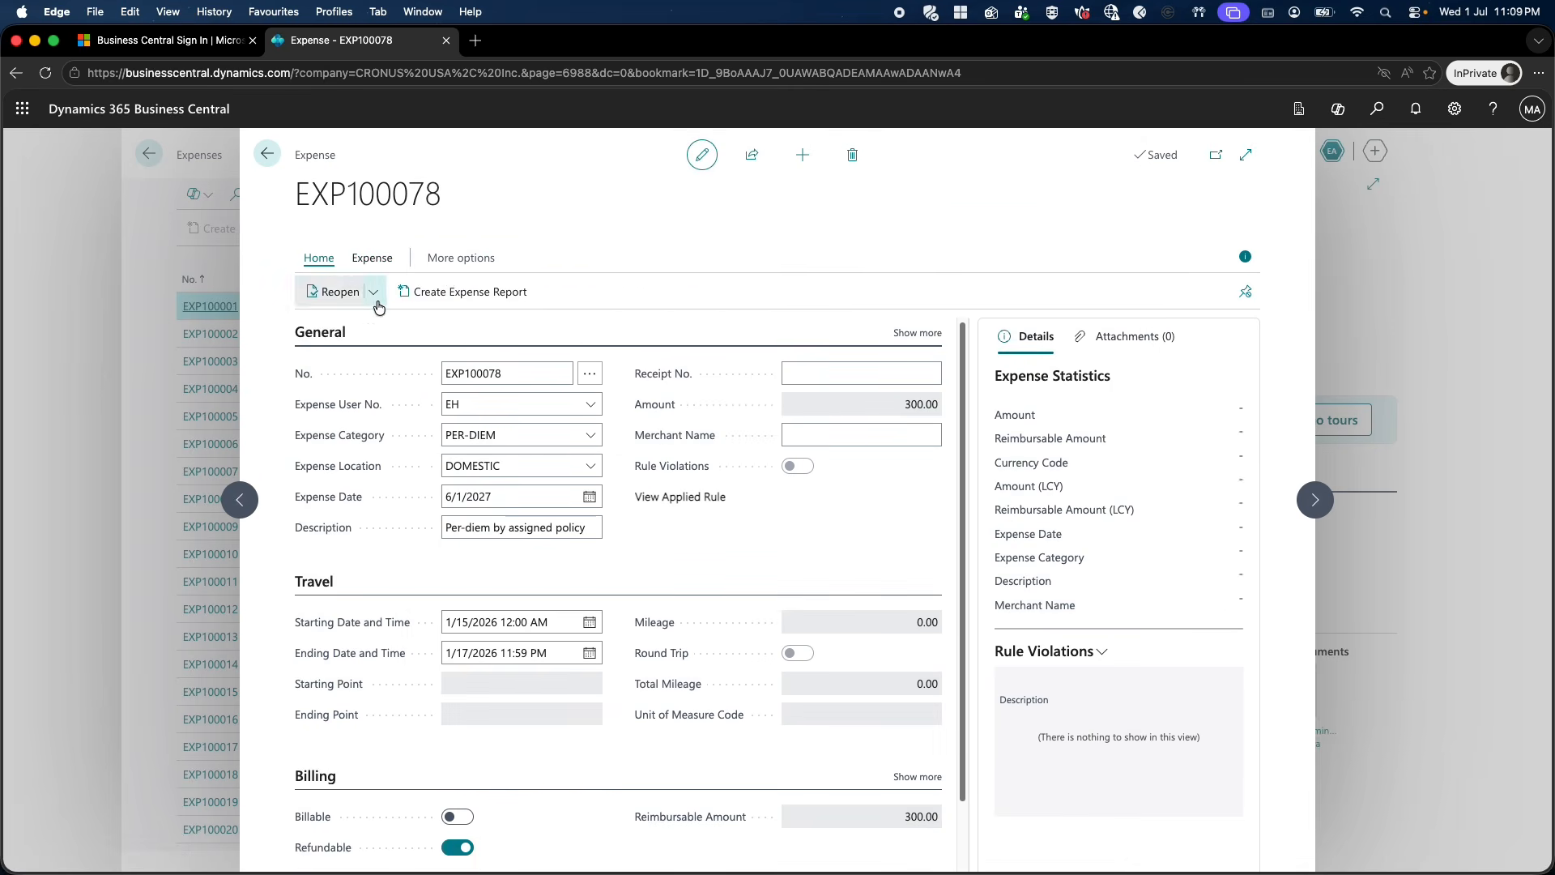
left_click(451, 316)
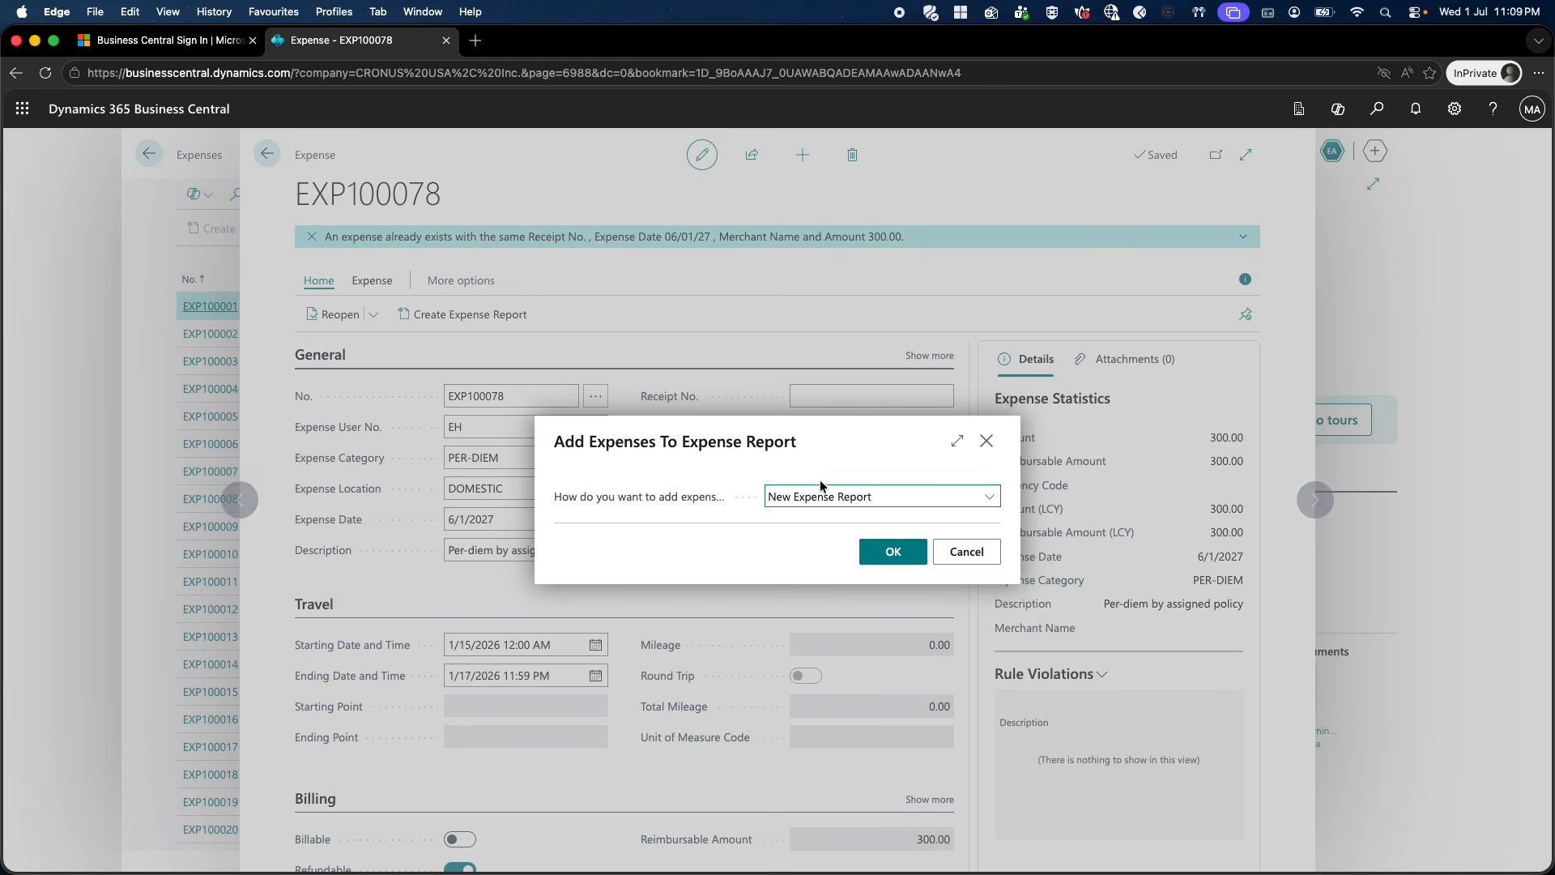
left_click(895, 553)
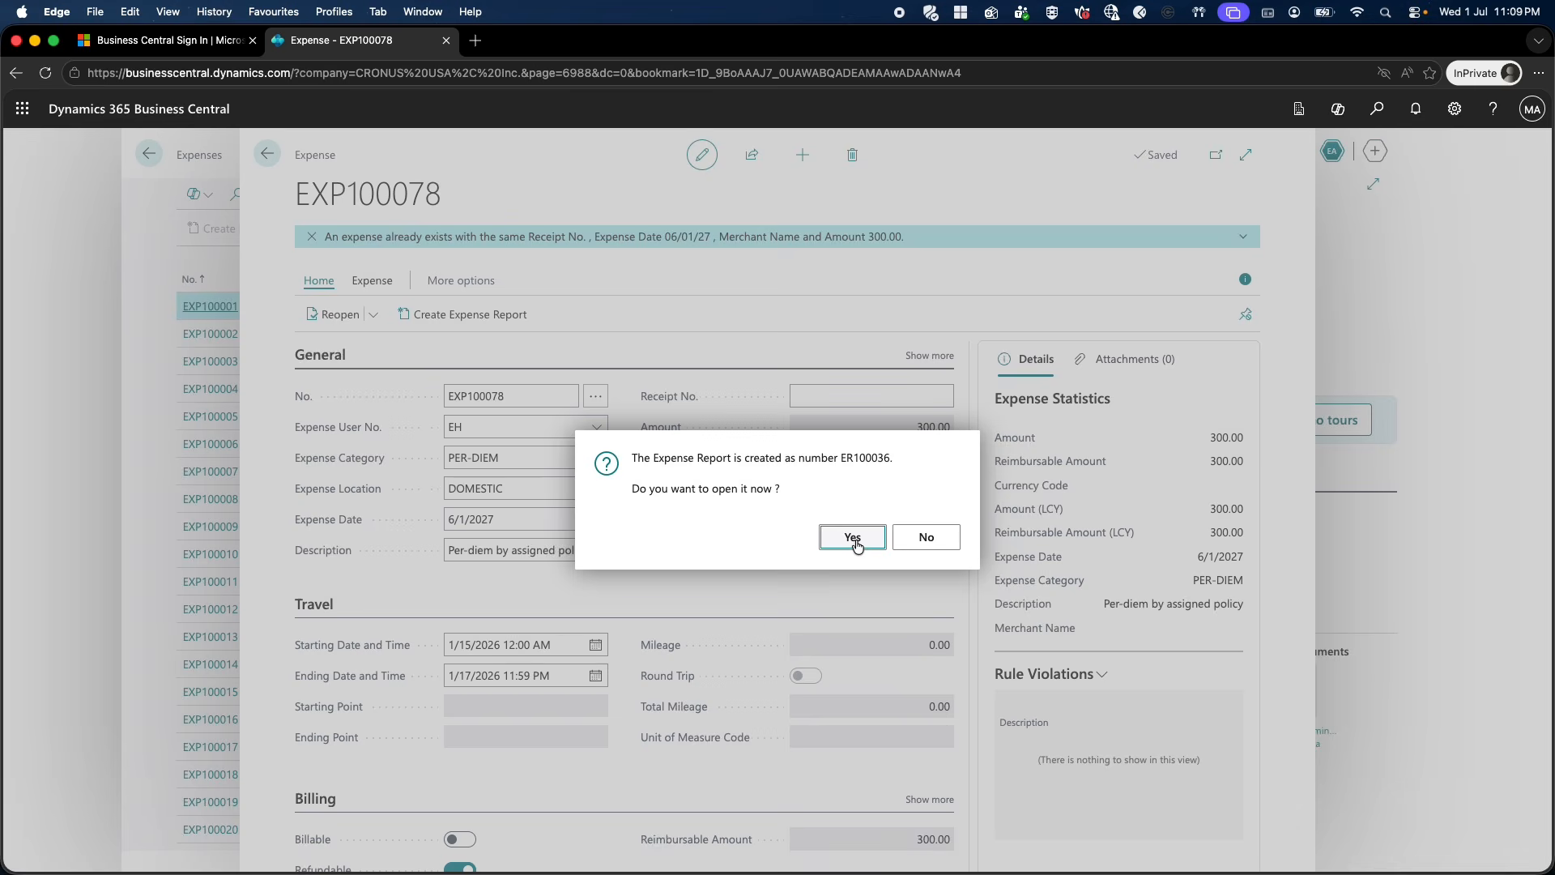
left_click(857, 544)
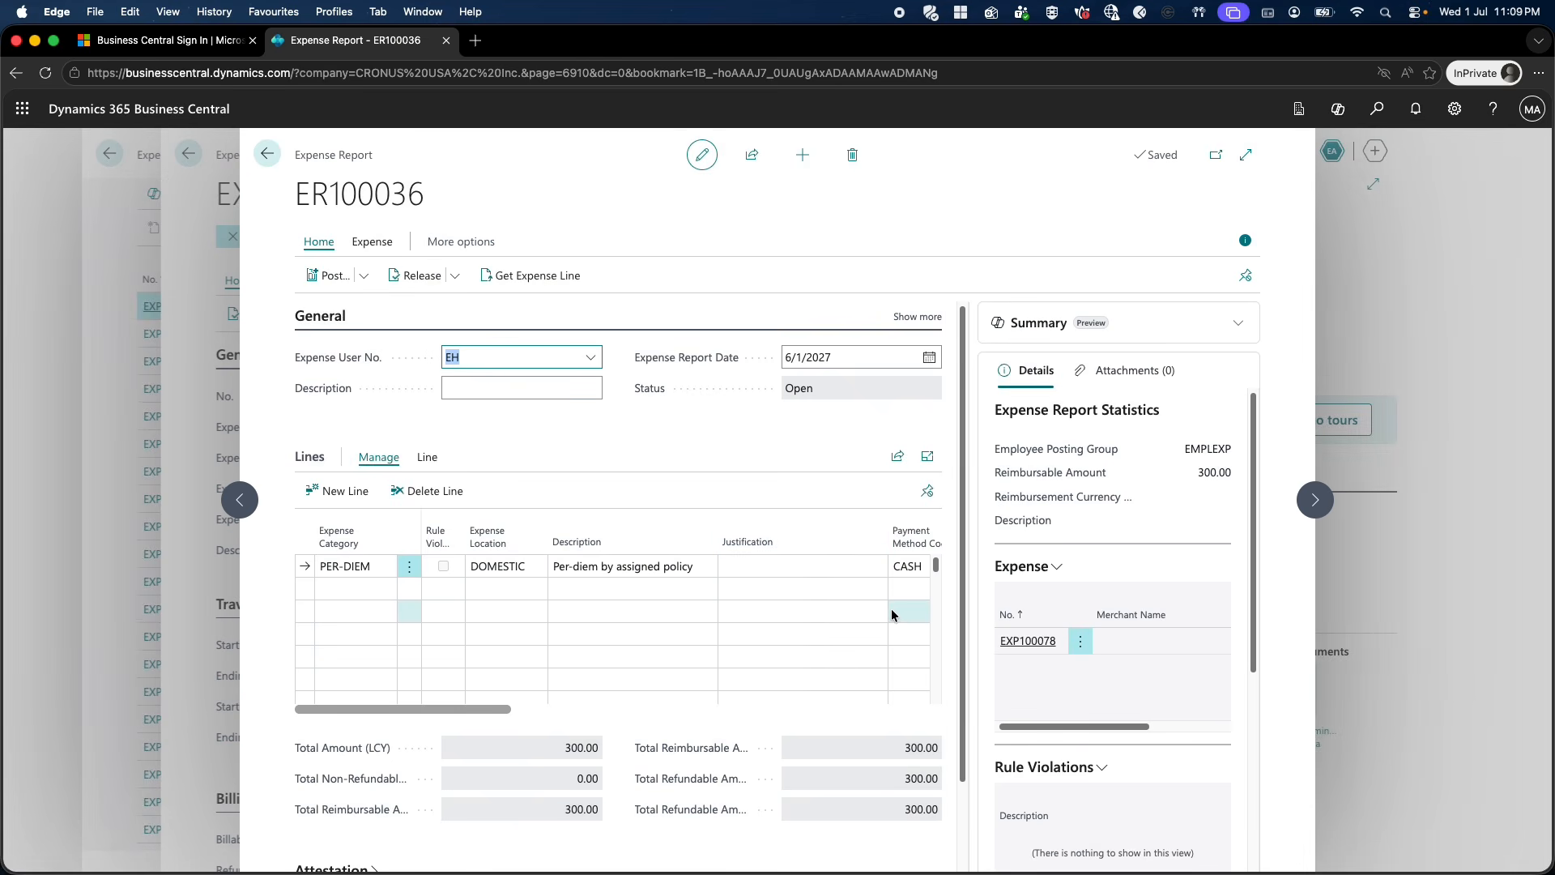
Examine the daily per-diem details of the report's DOMESTIC line and close them.
left_click(427, 459)
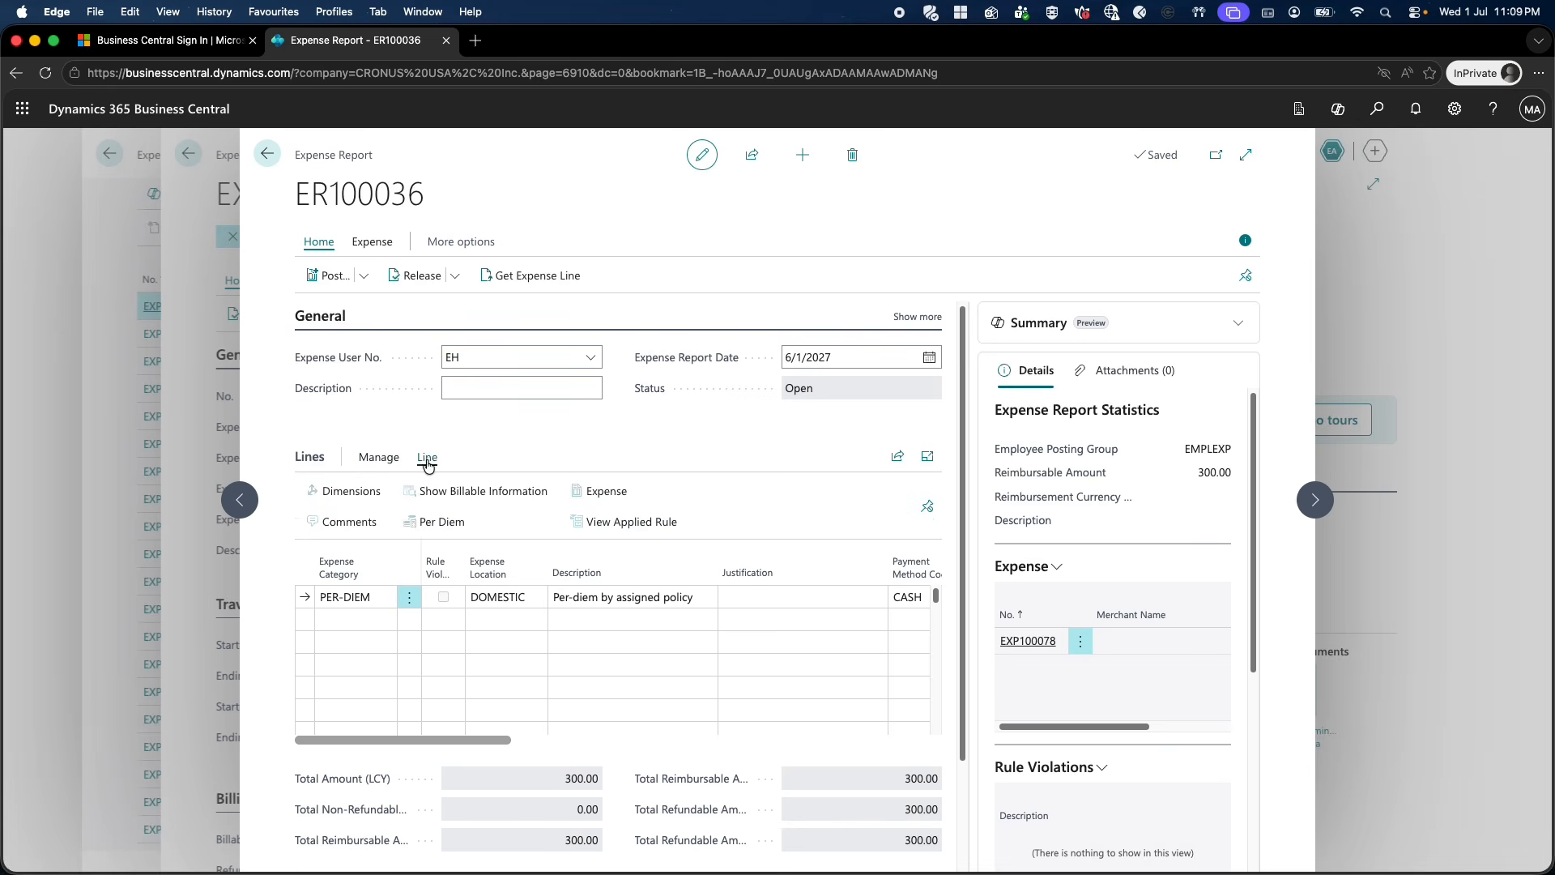
left_click(452, 527)
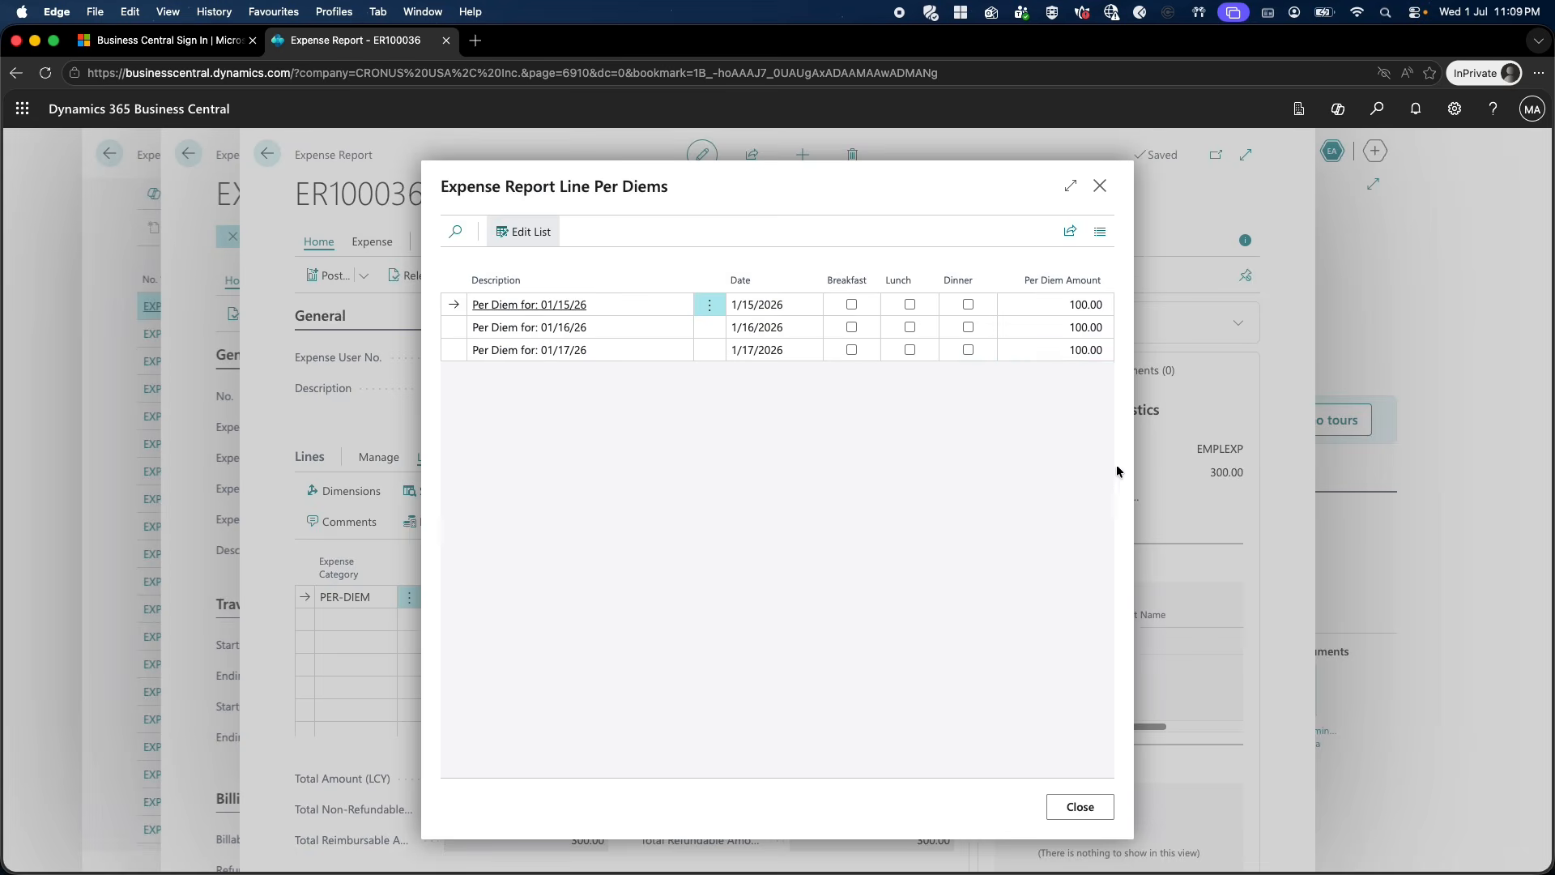
left_click(1080, 807)
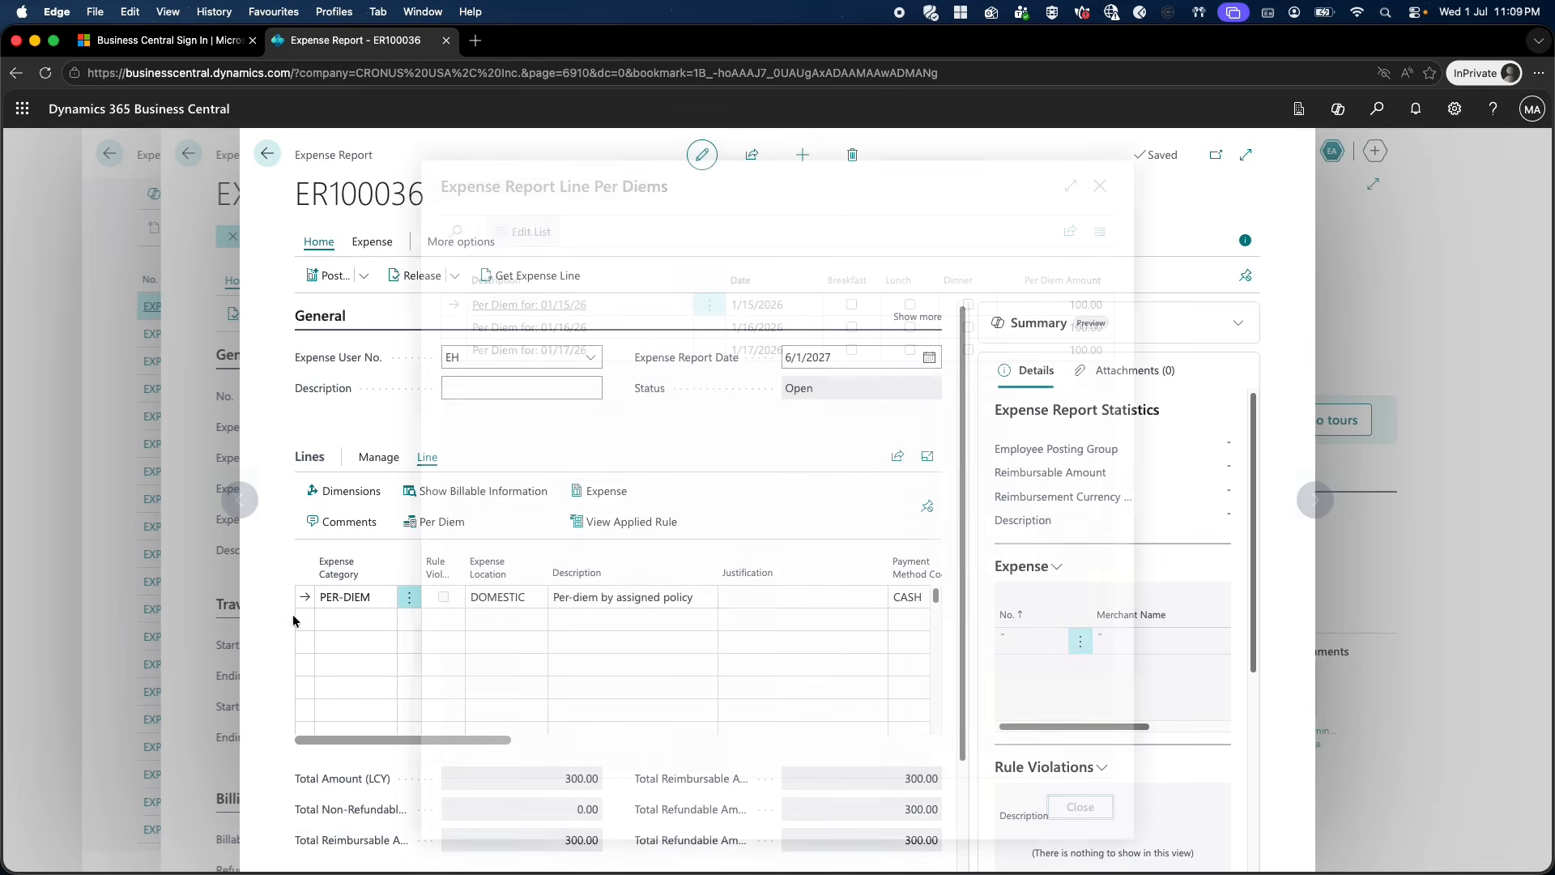
Add a second expense report line with category PER-DIEM and expense location GERMANY-ALL.
left_click(366, 625)
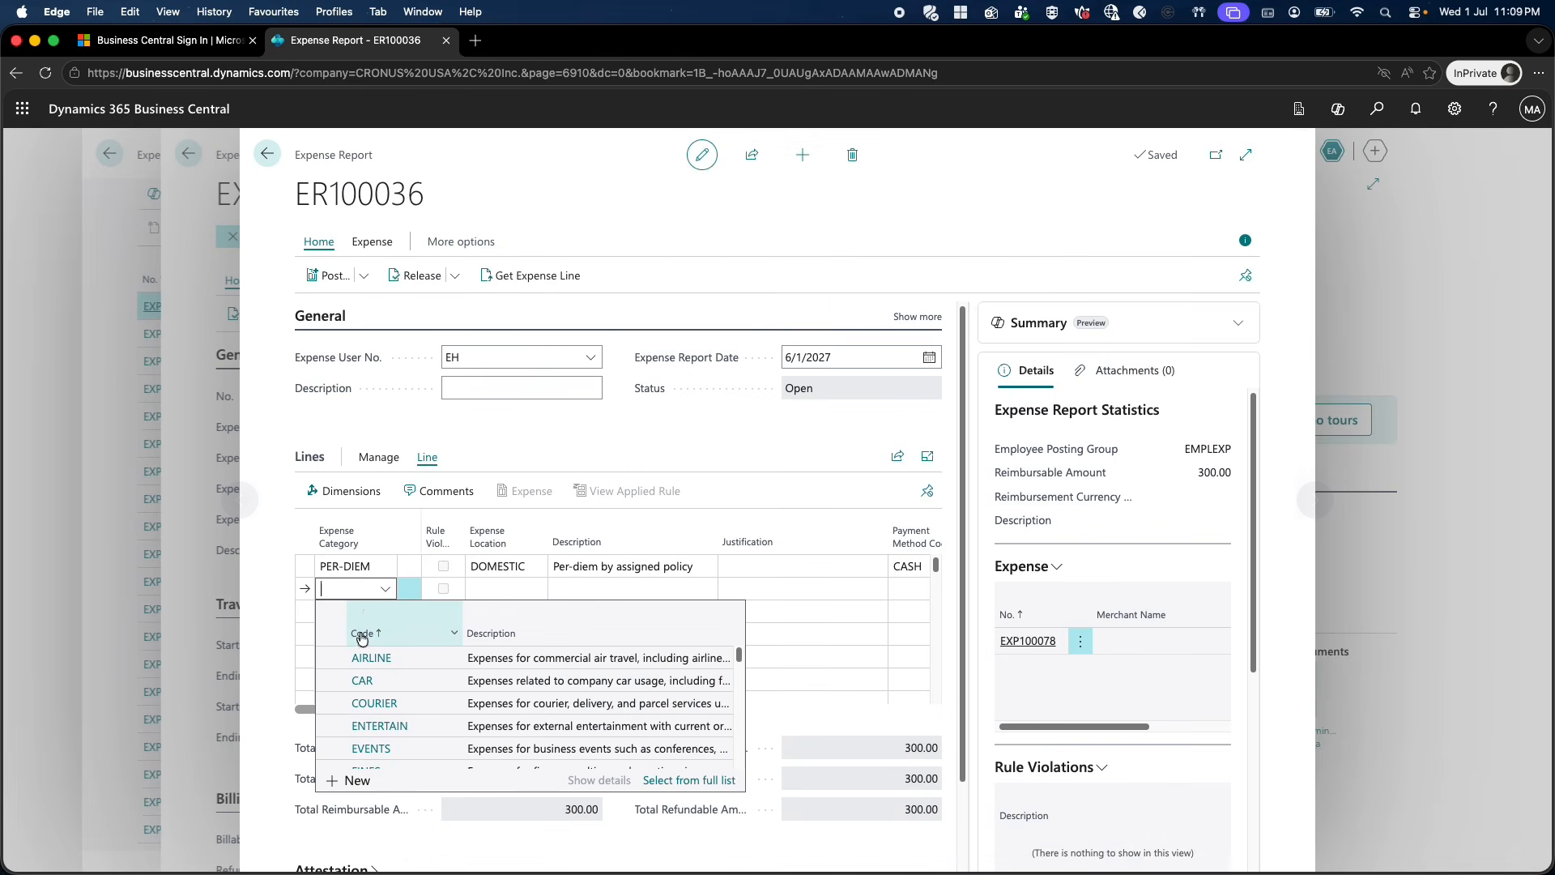
type("per")
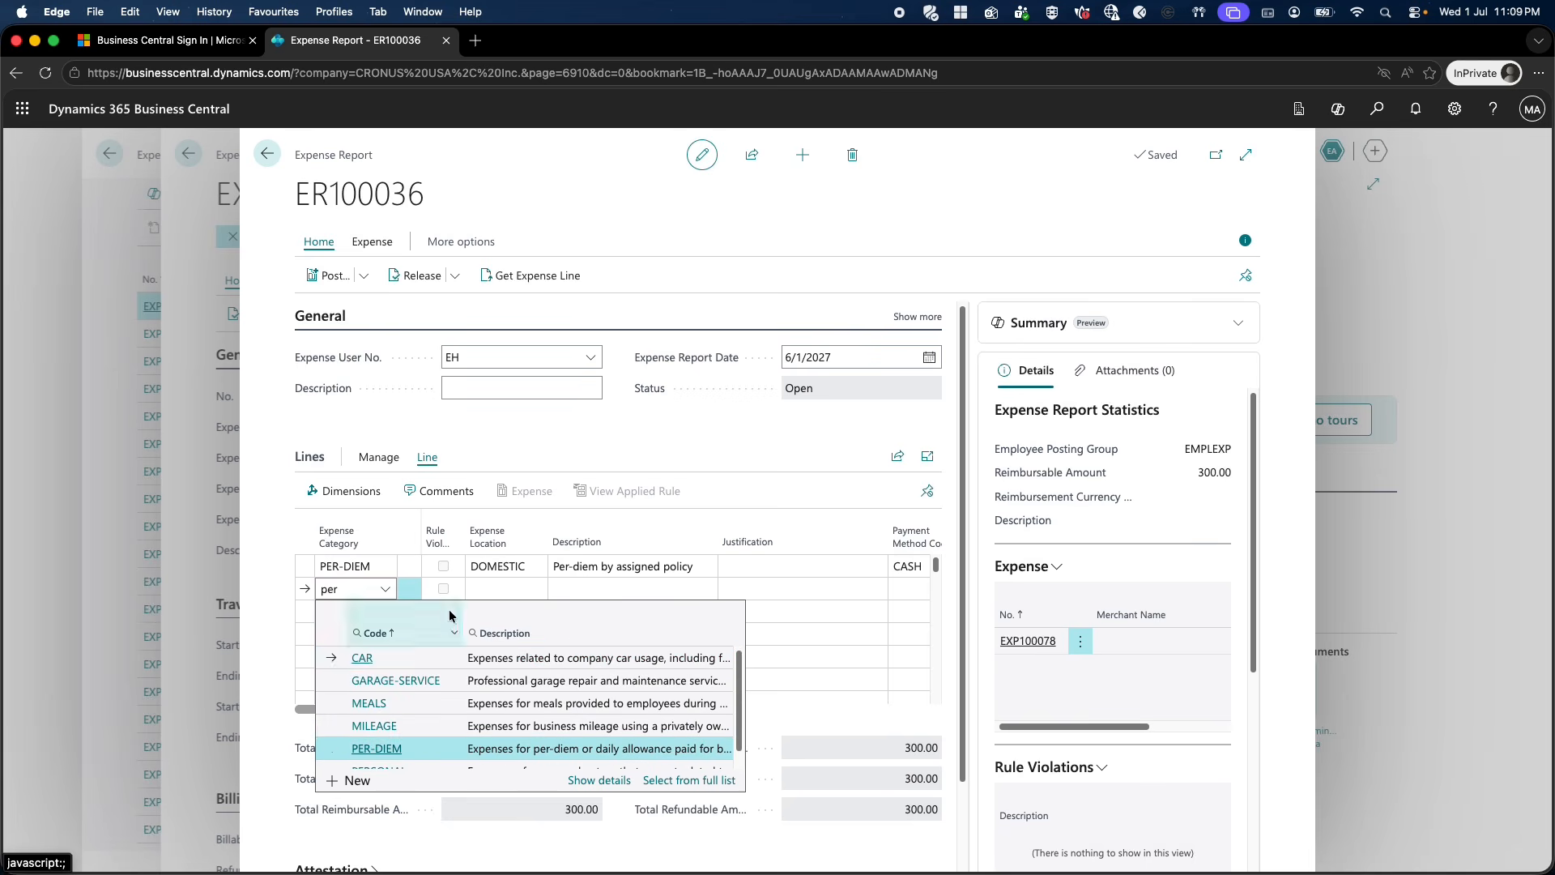
left_click(491, 621)
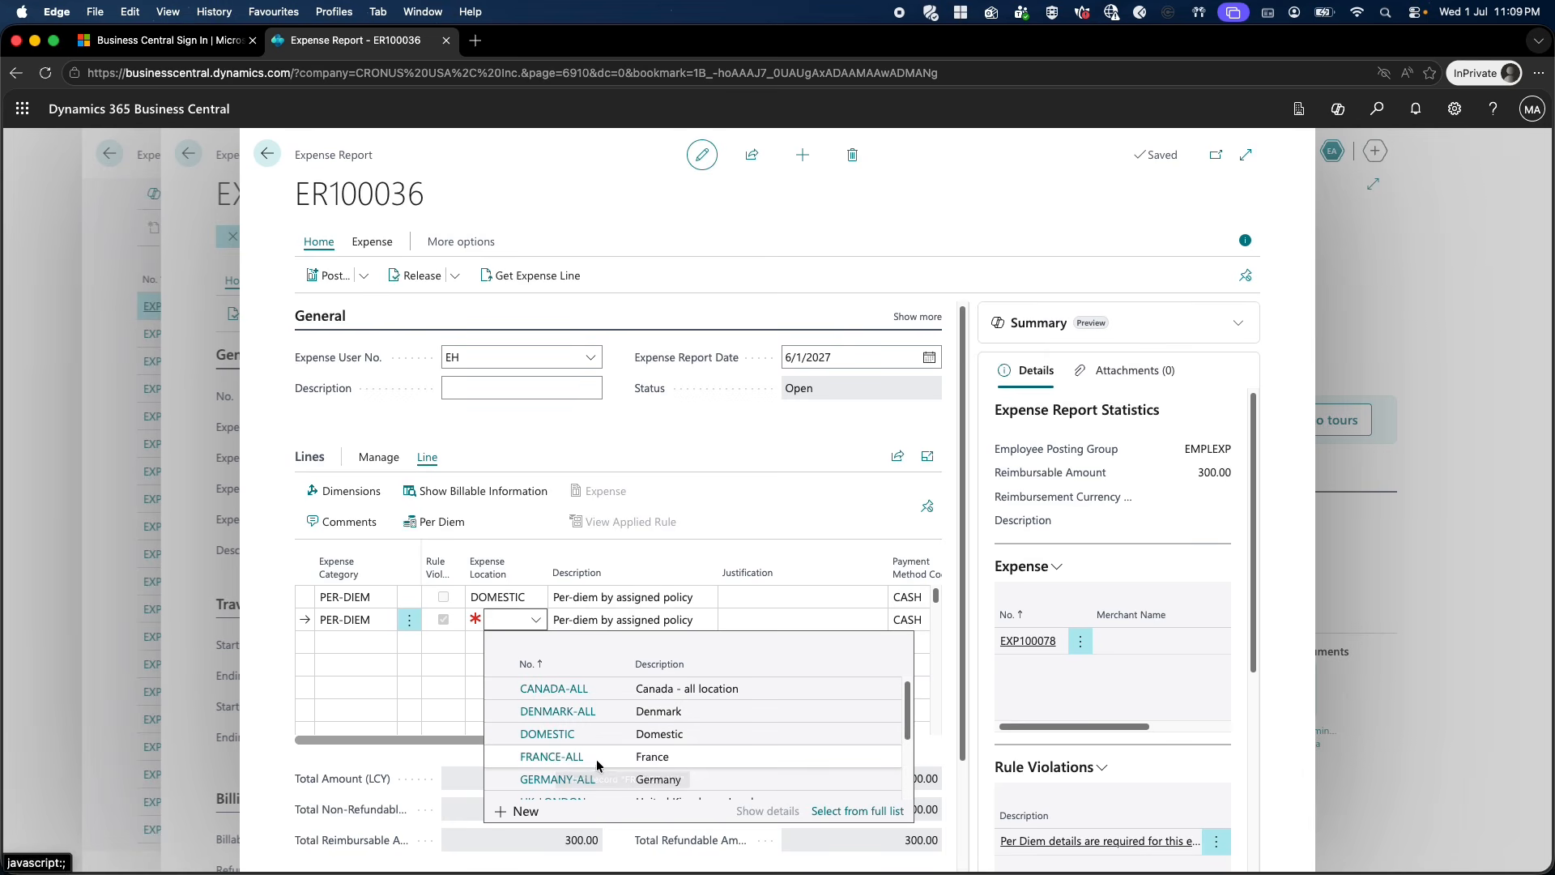
left_click(574, 775)
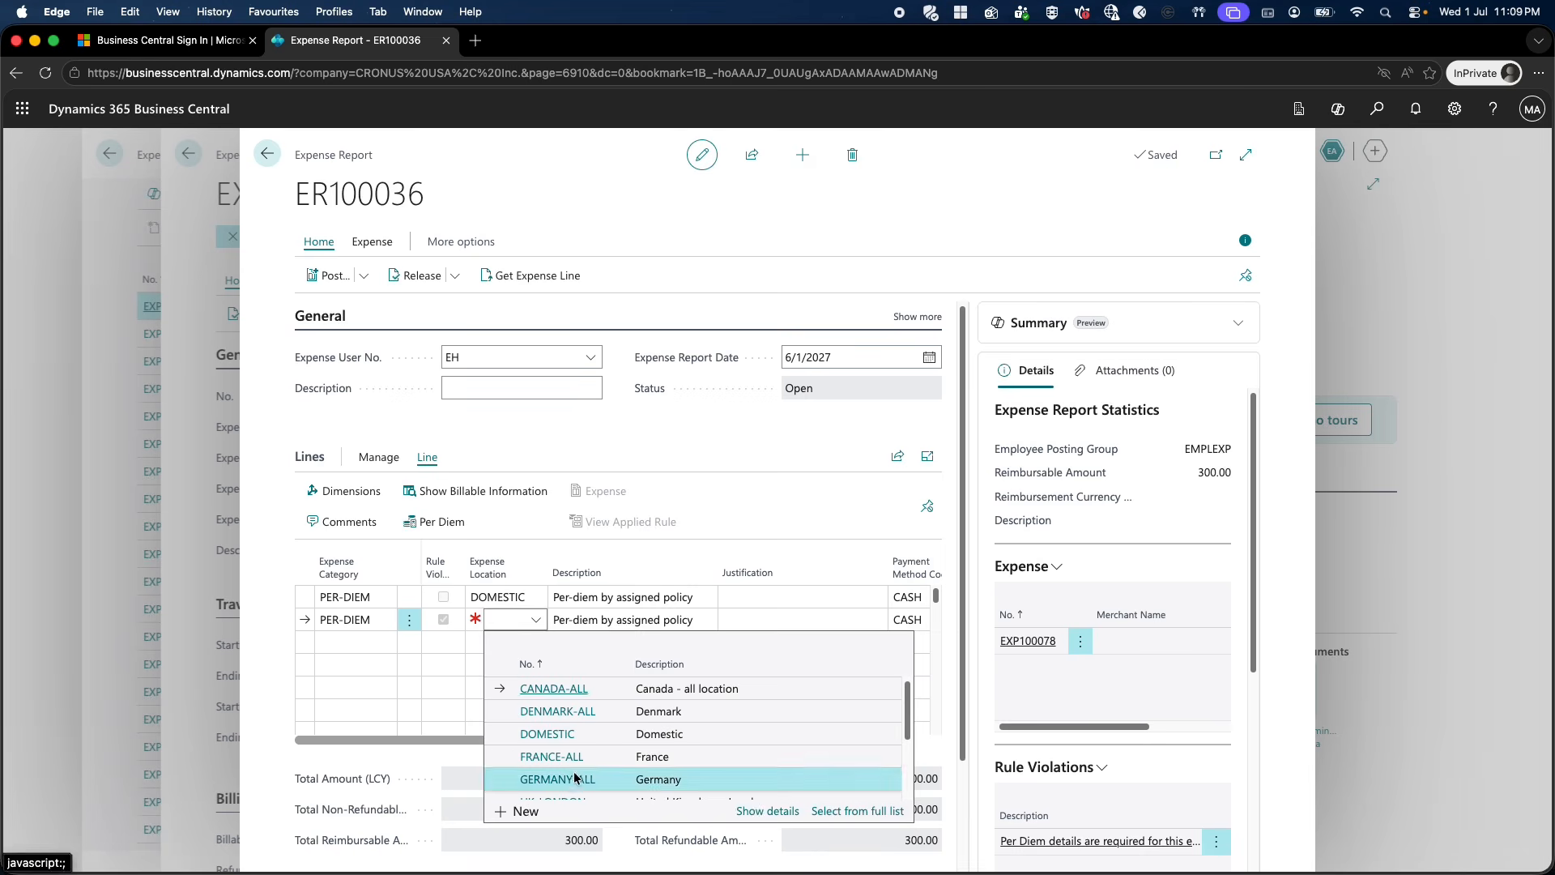
Copy the starting and ending dates and times from the line above, 1/15/2026 12:00 AM to 1/17/2026 11:59 PM, into the GERMANY-ALL line.
left_click_drag(474, 740, 711, 745)
left_click(626, 621)
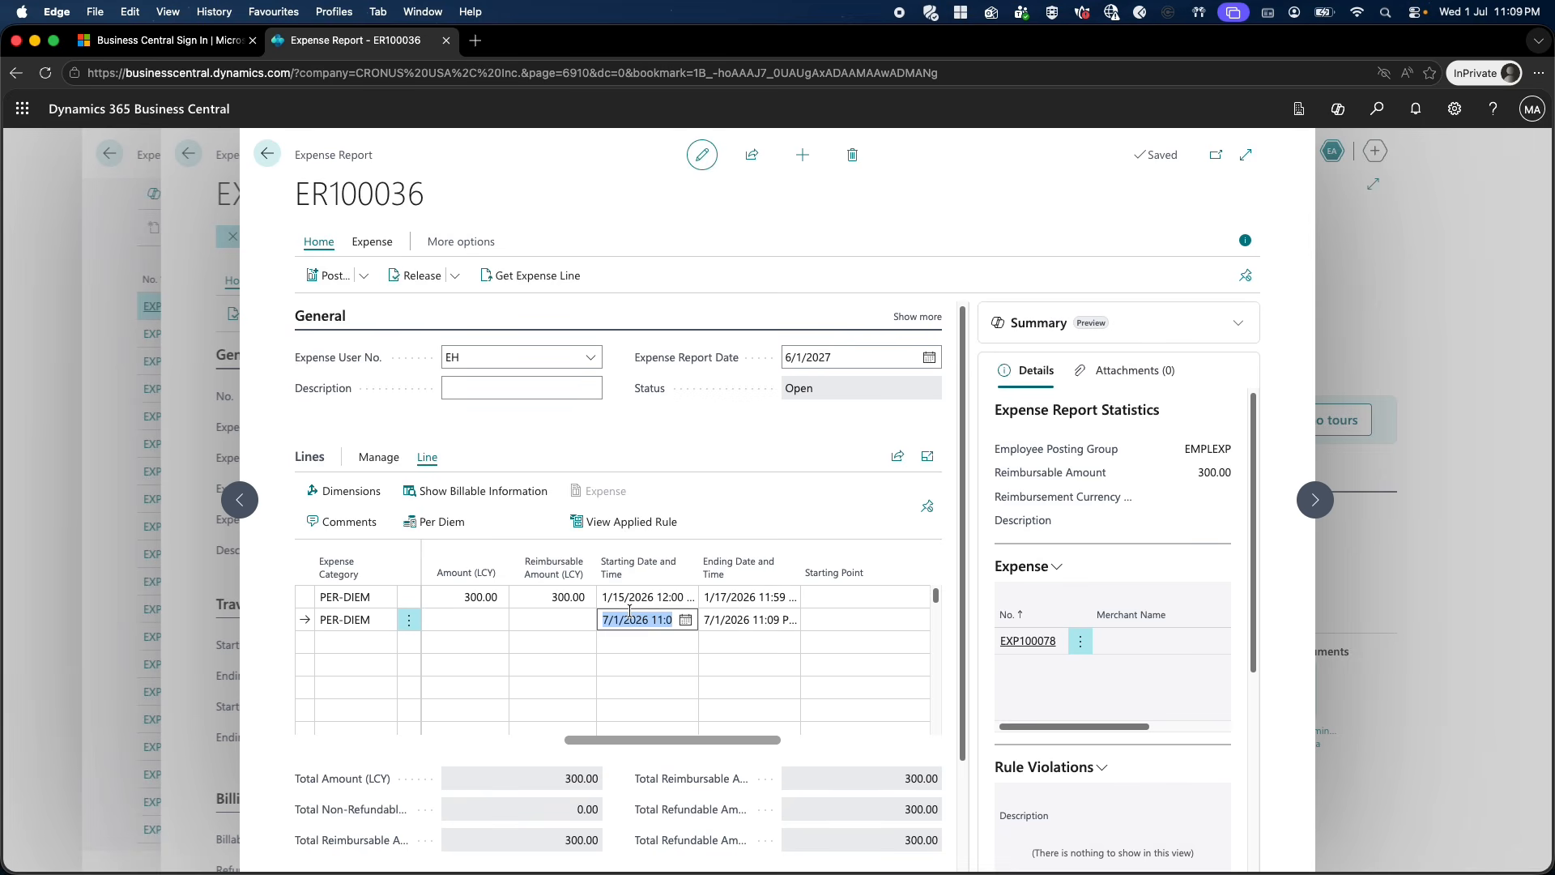
key("F8")
key("Tab")
key("F8")
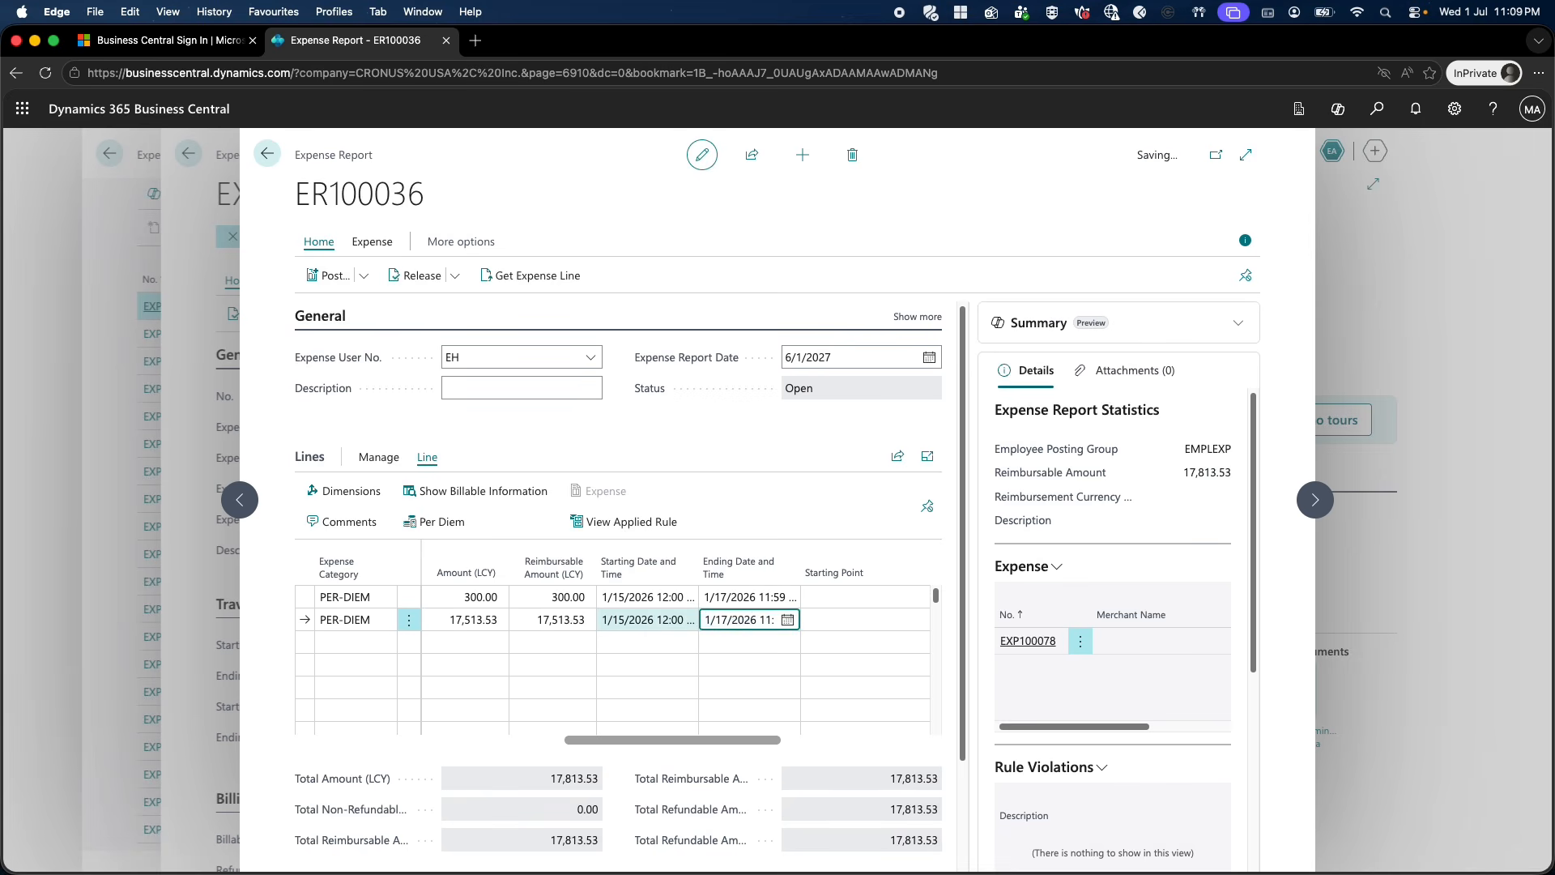
key("Tab")
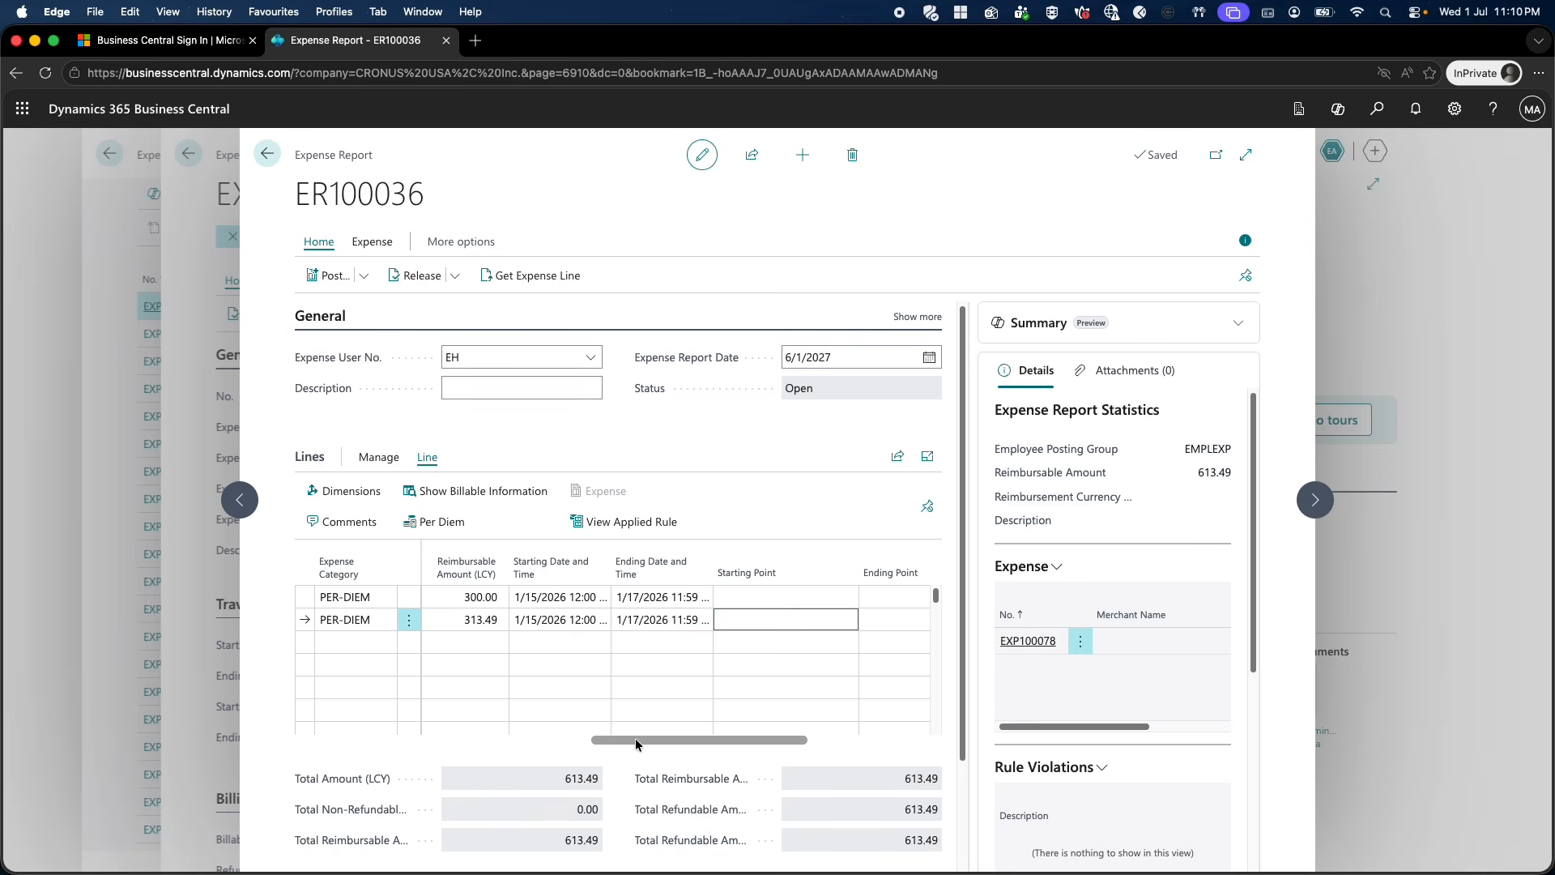
Set the Daily Rate to 100 in the expense rule applied to the GERMANY-ALL line.
left_click_drag(638, 740, 538, 739)
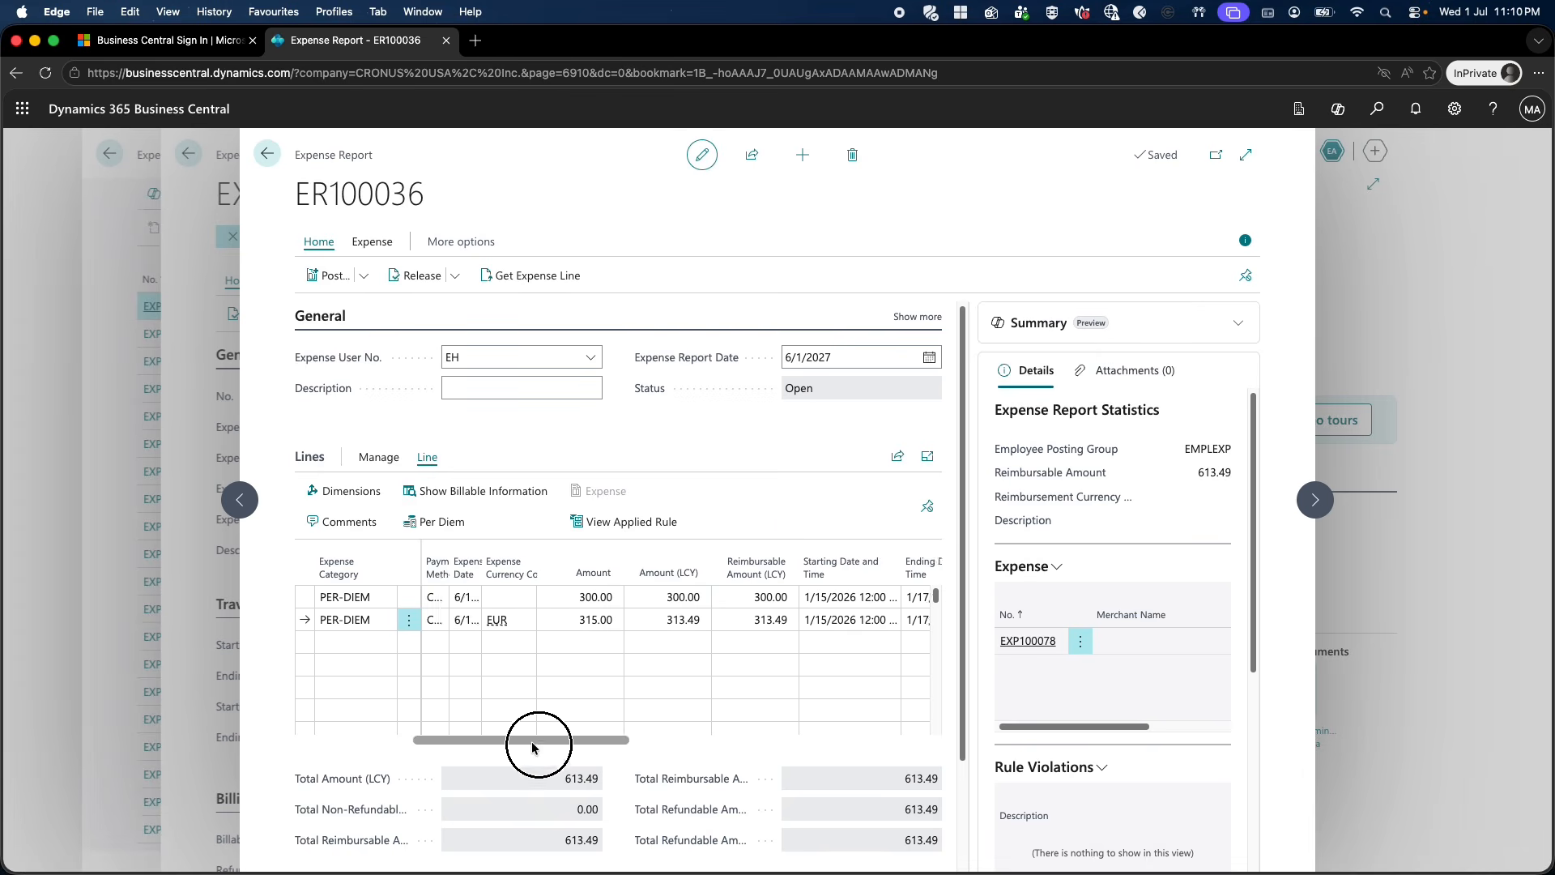
left_click(646, 522)
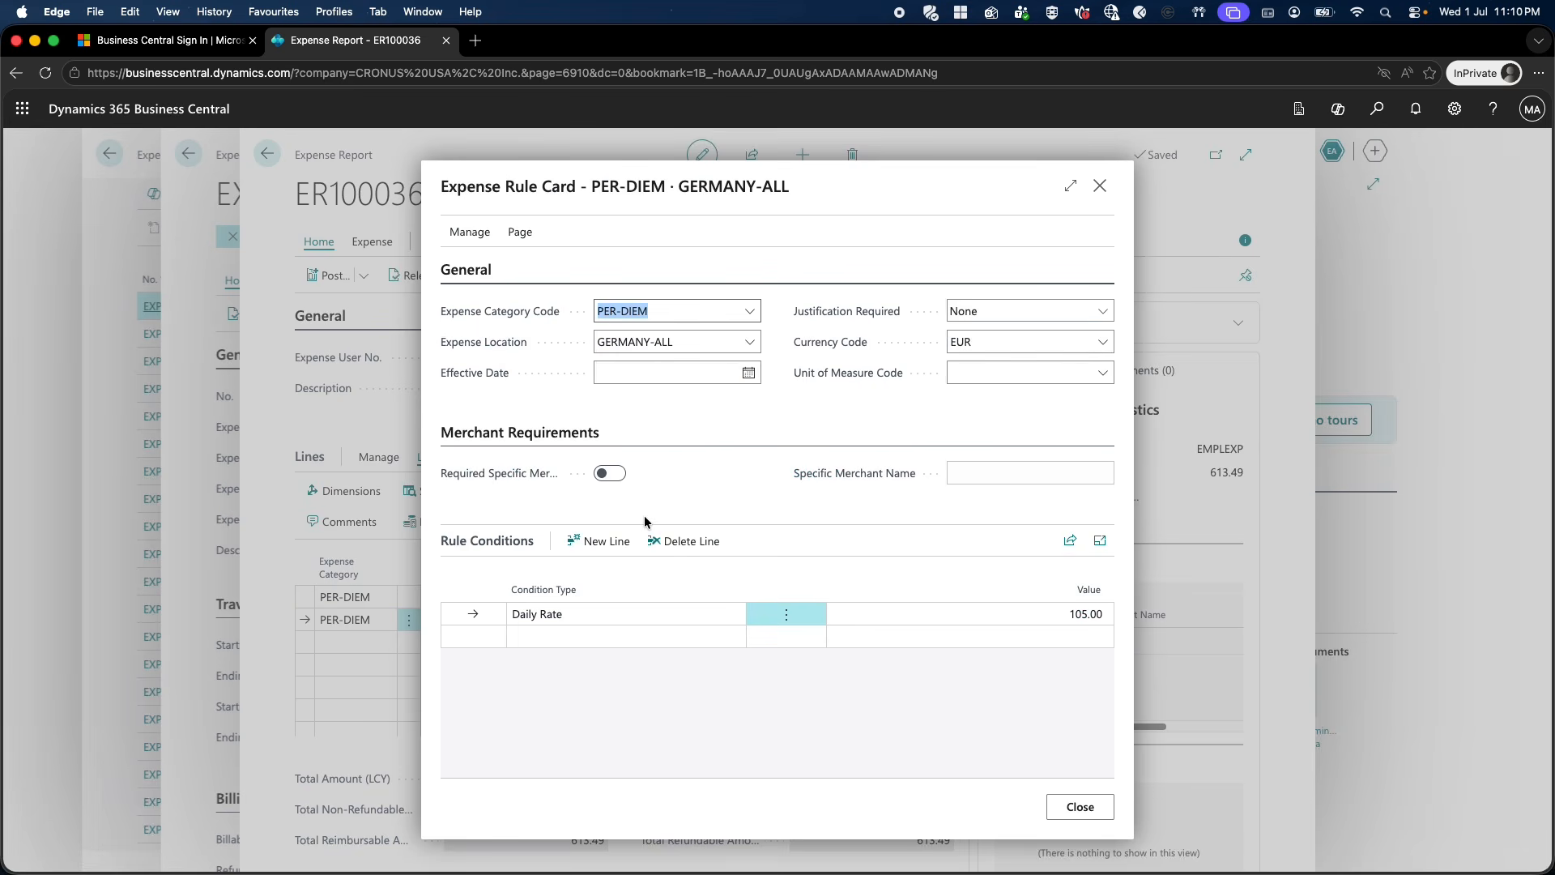
left_click(1048, 613)
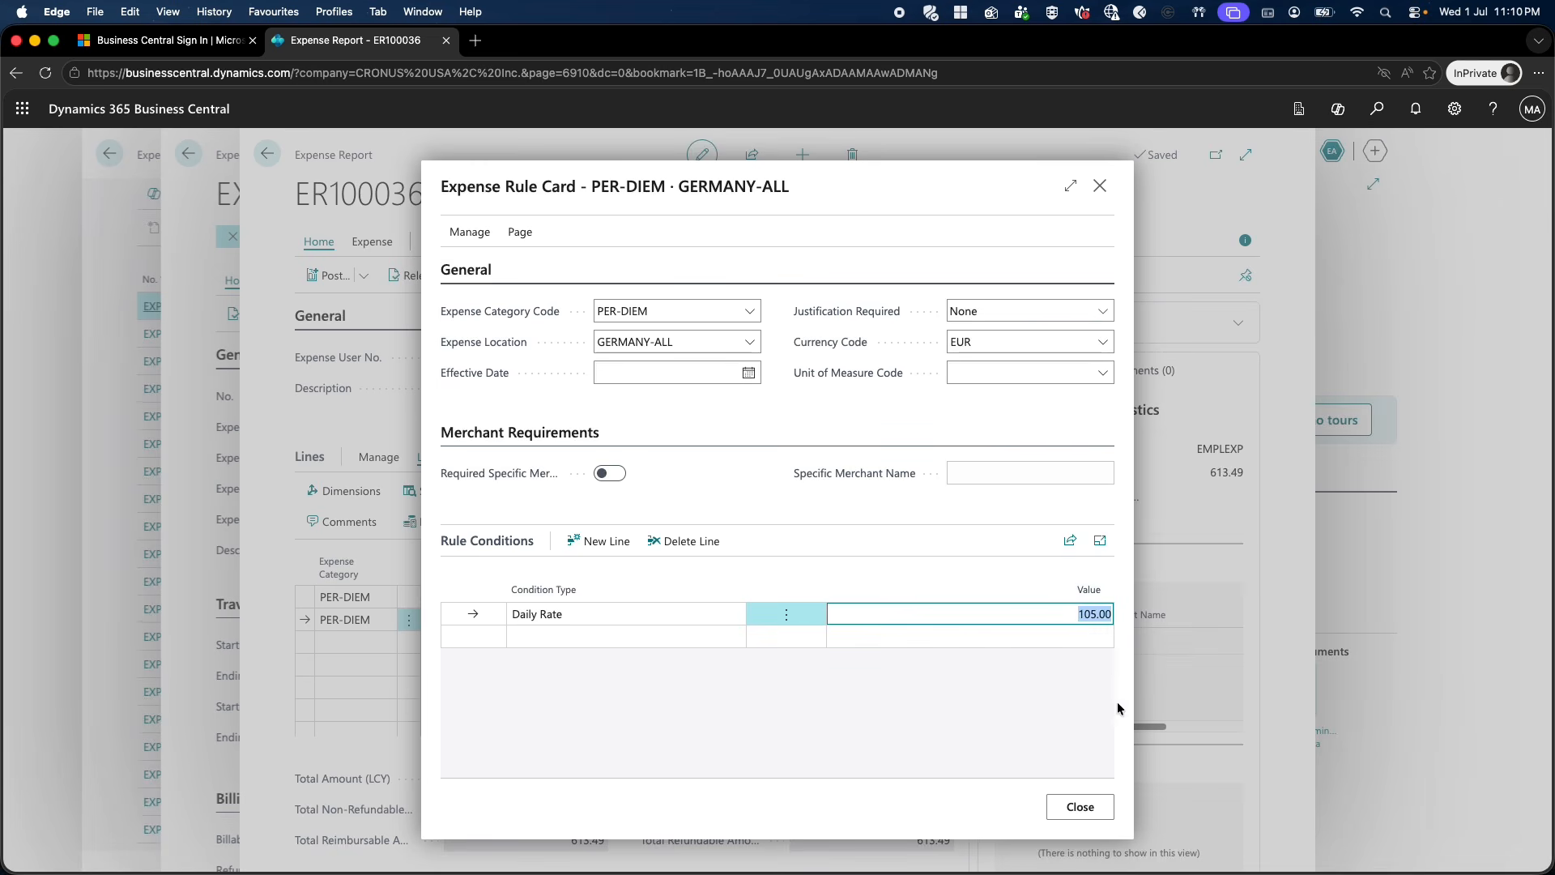
type("100")
key("Return")
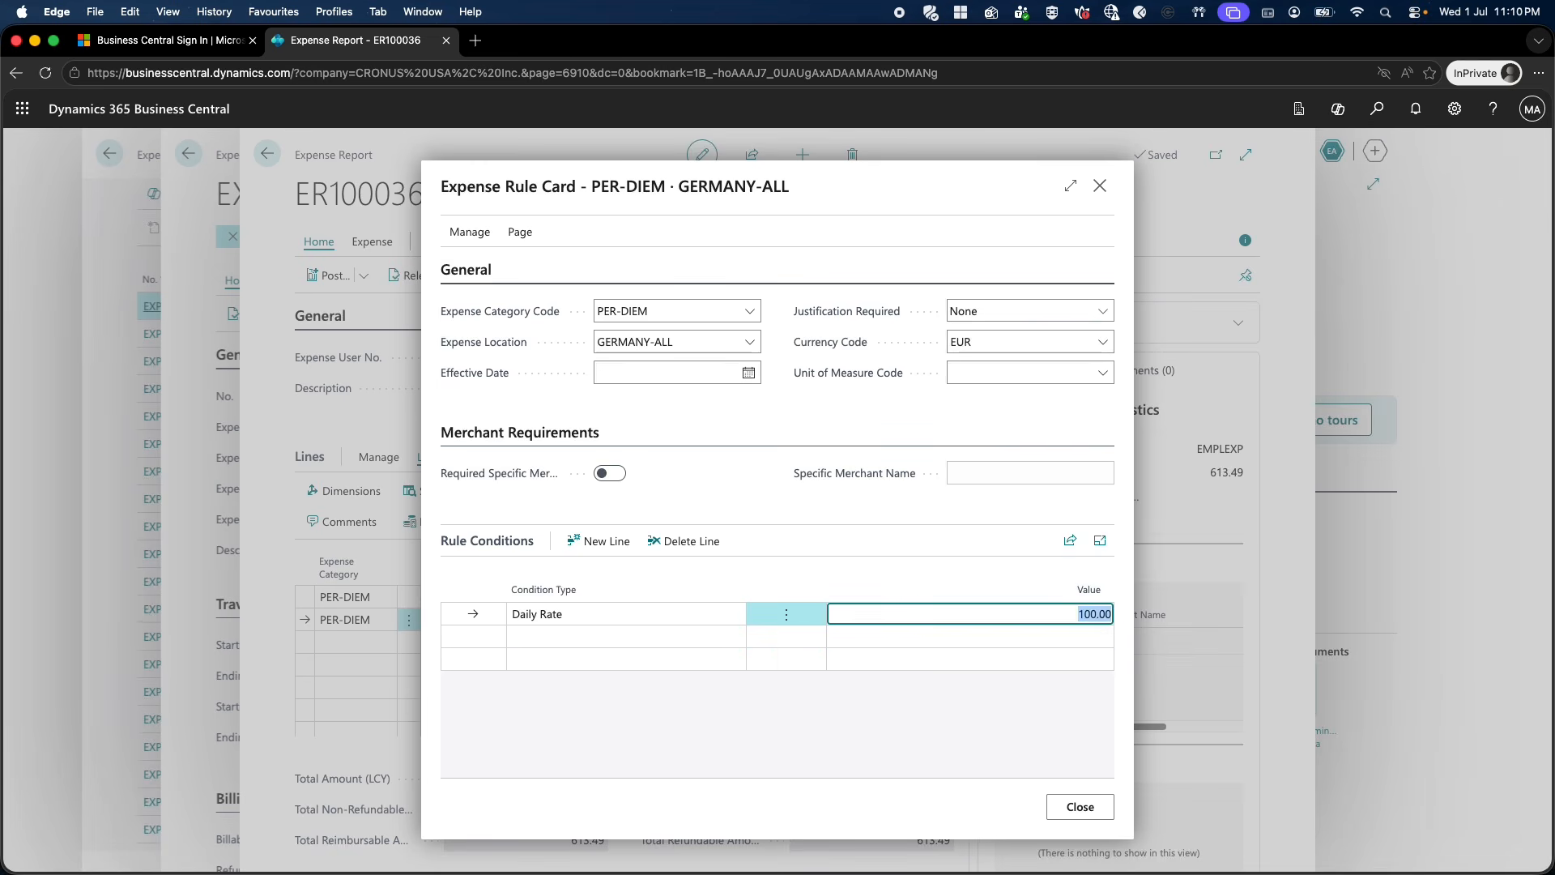
key("Escape")
Recalculate the GERMANY-ALL line by setting its ending date to 1/18/2026.
scroll(626, 677, "right", 1)
left_click(641, 628)
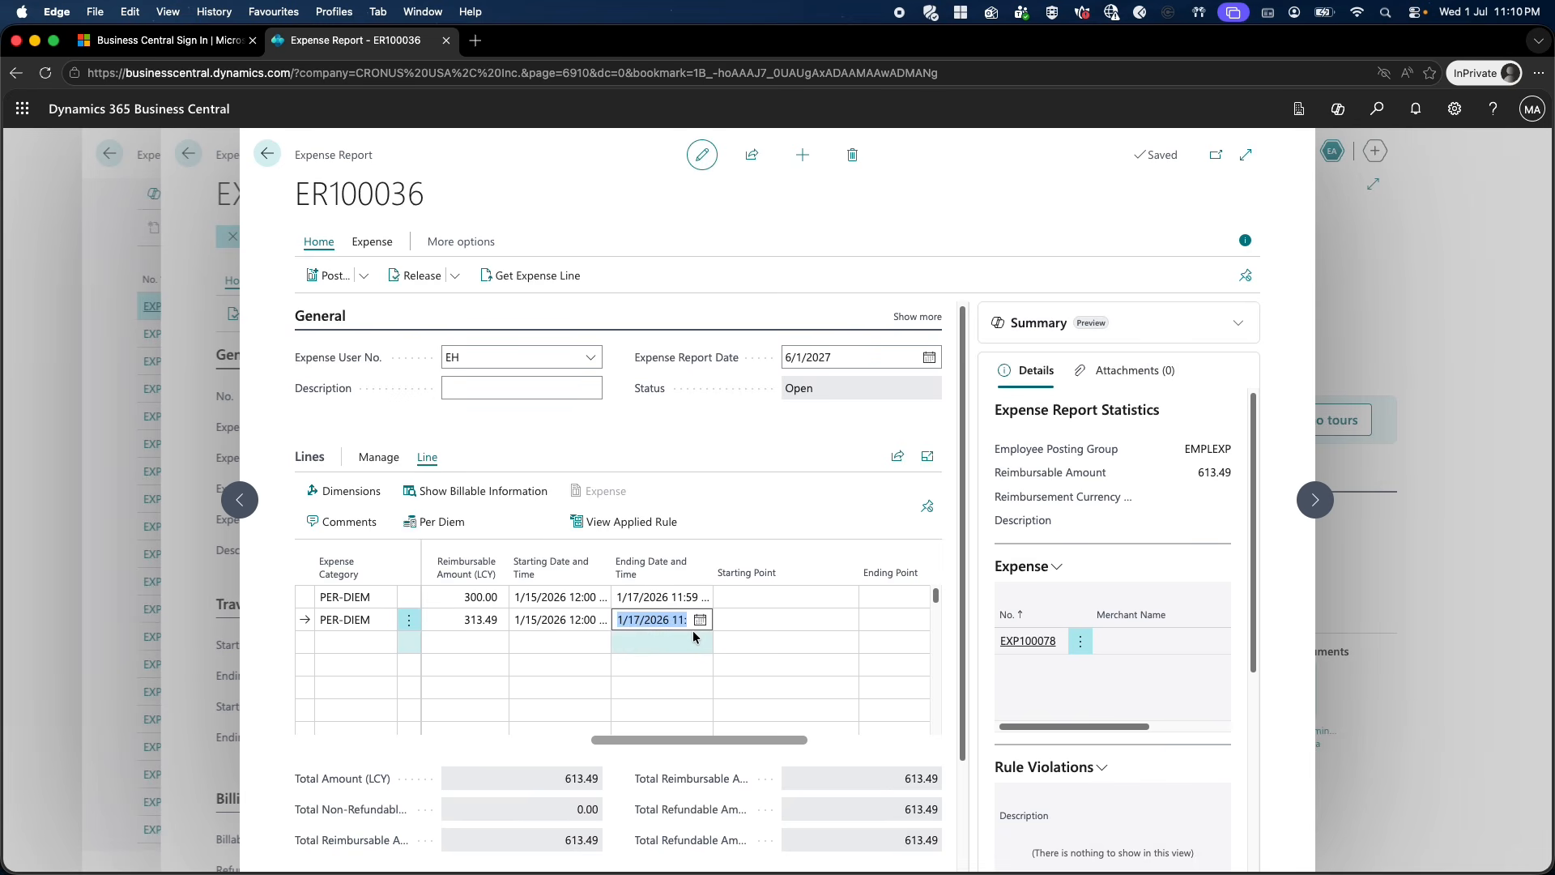
left_click(636, 619)
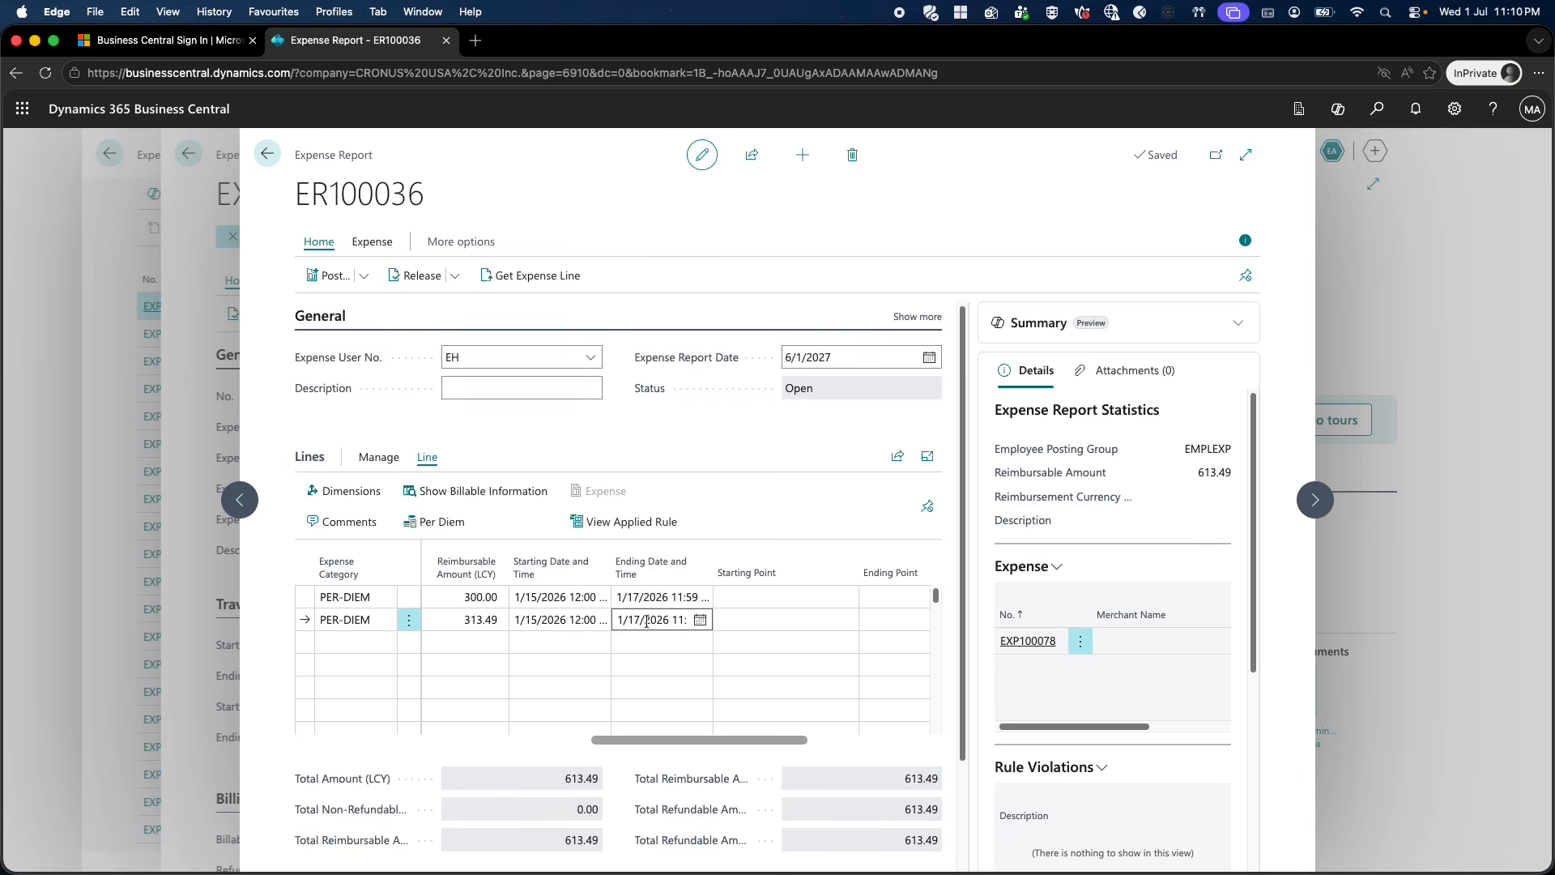
key("BackSpace")
type("8")
key("Return")
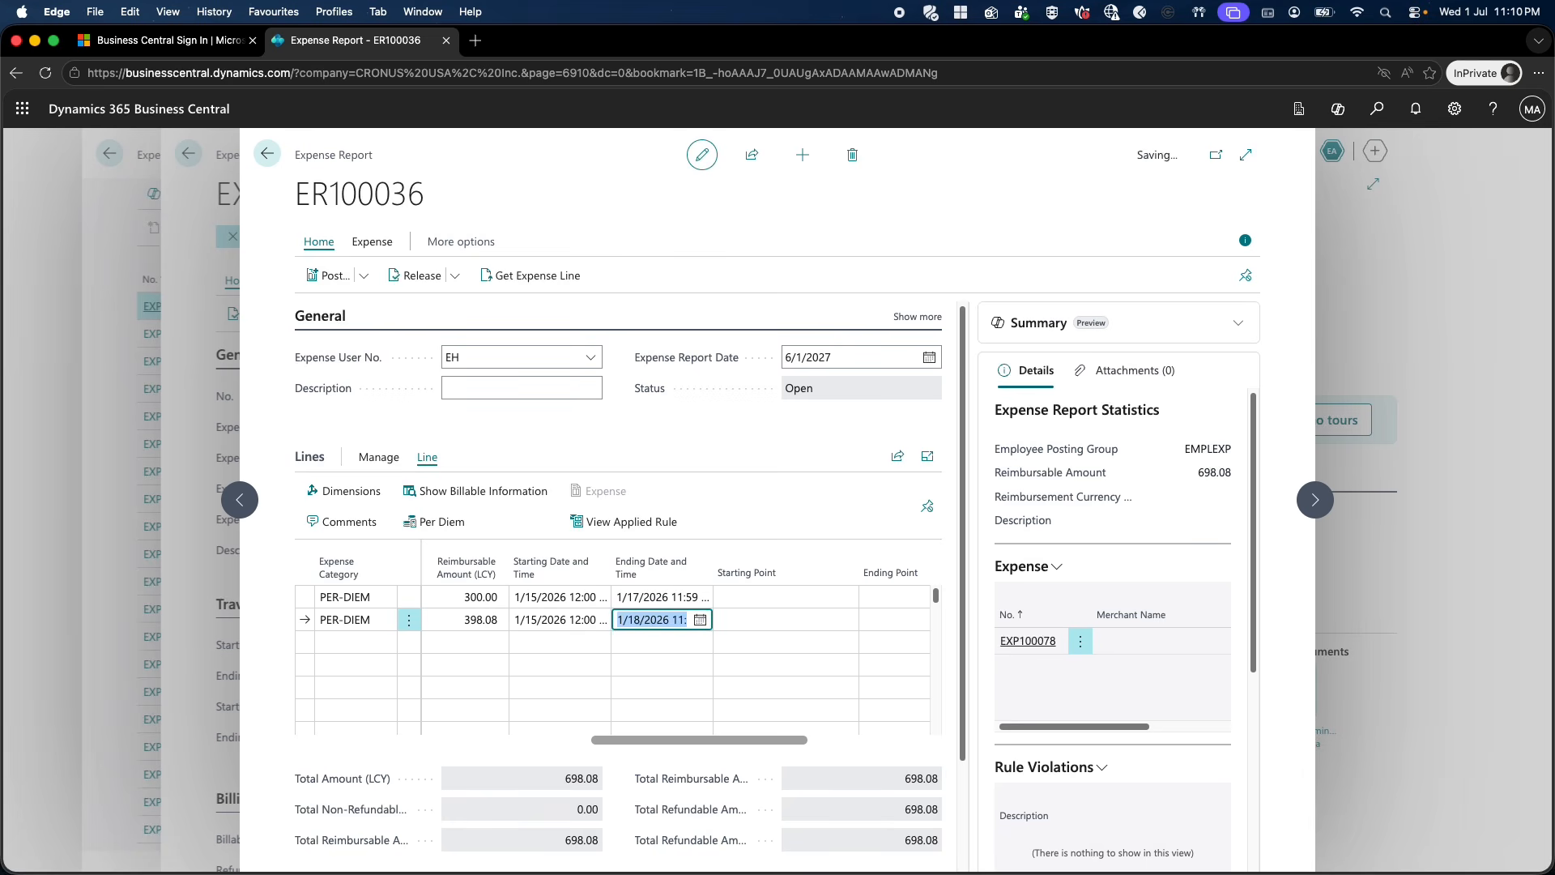
Set the GERMANY-ALL line's ending date to 1/19/2026 and check its daily per-diem breakdown.
left_click(638, 619)
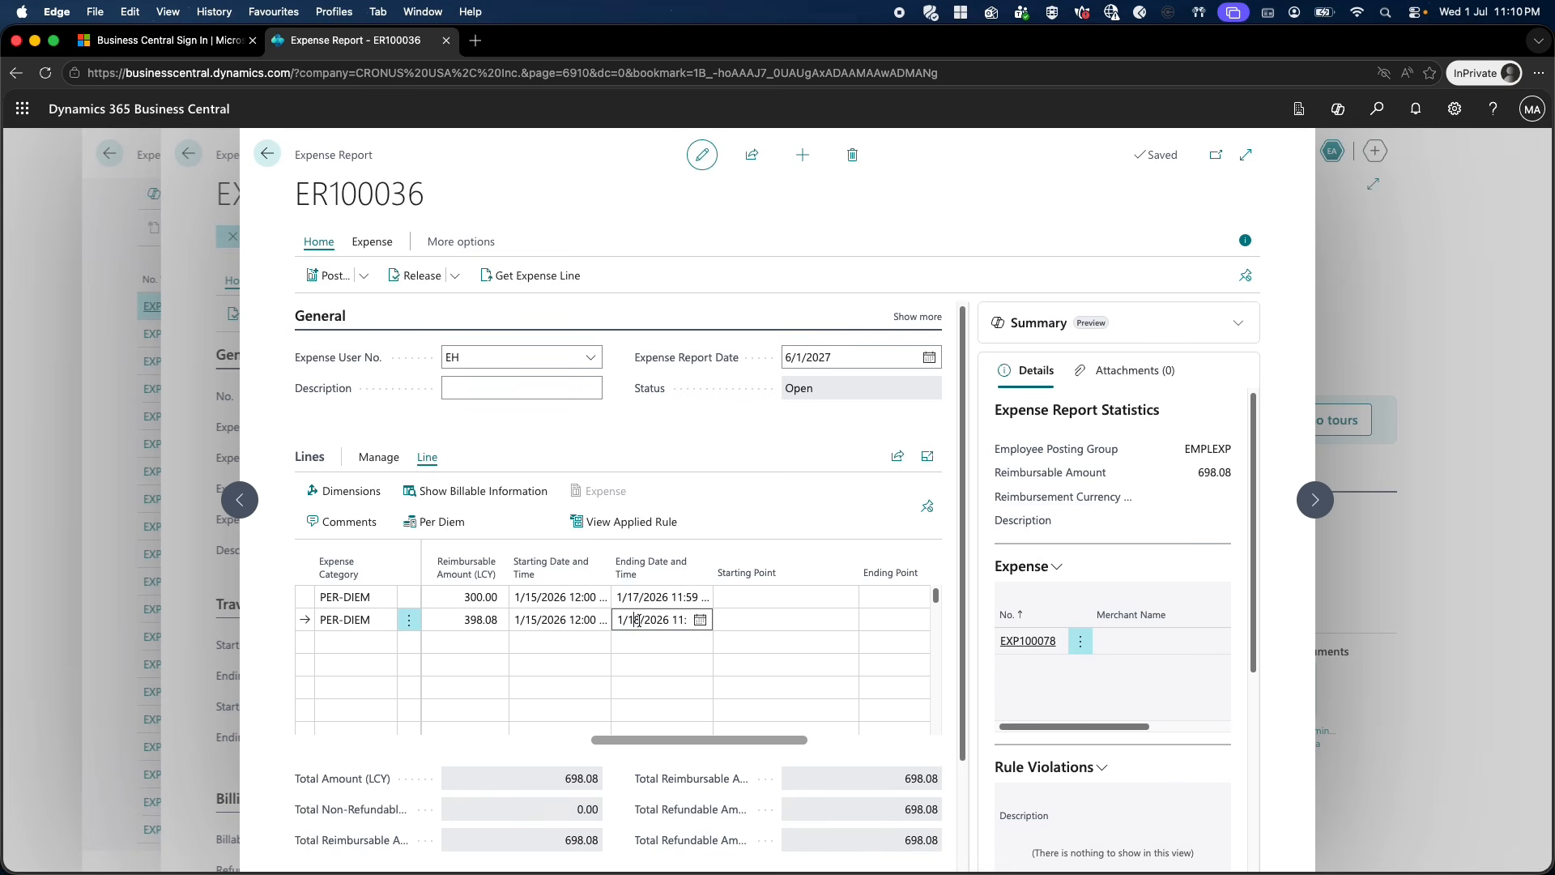
key("BackSpace")
type("9")
key("Tab")
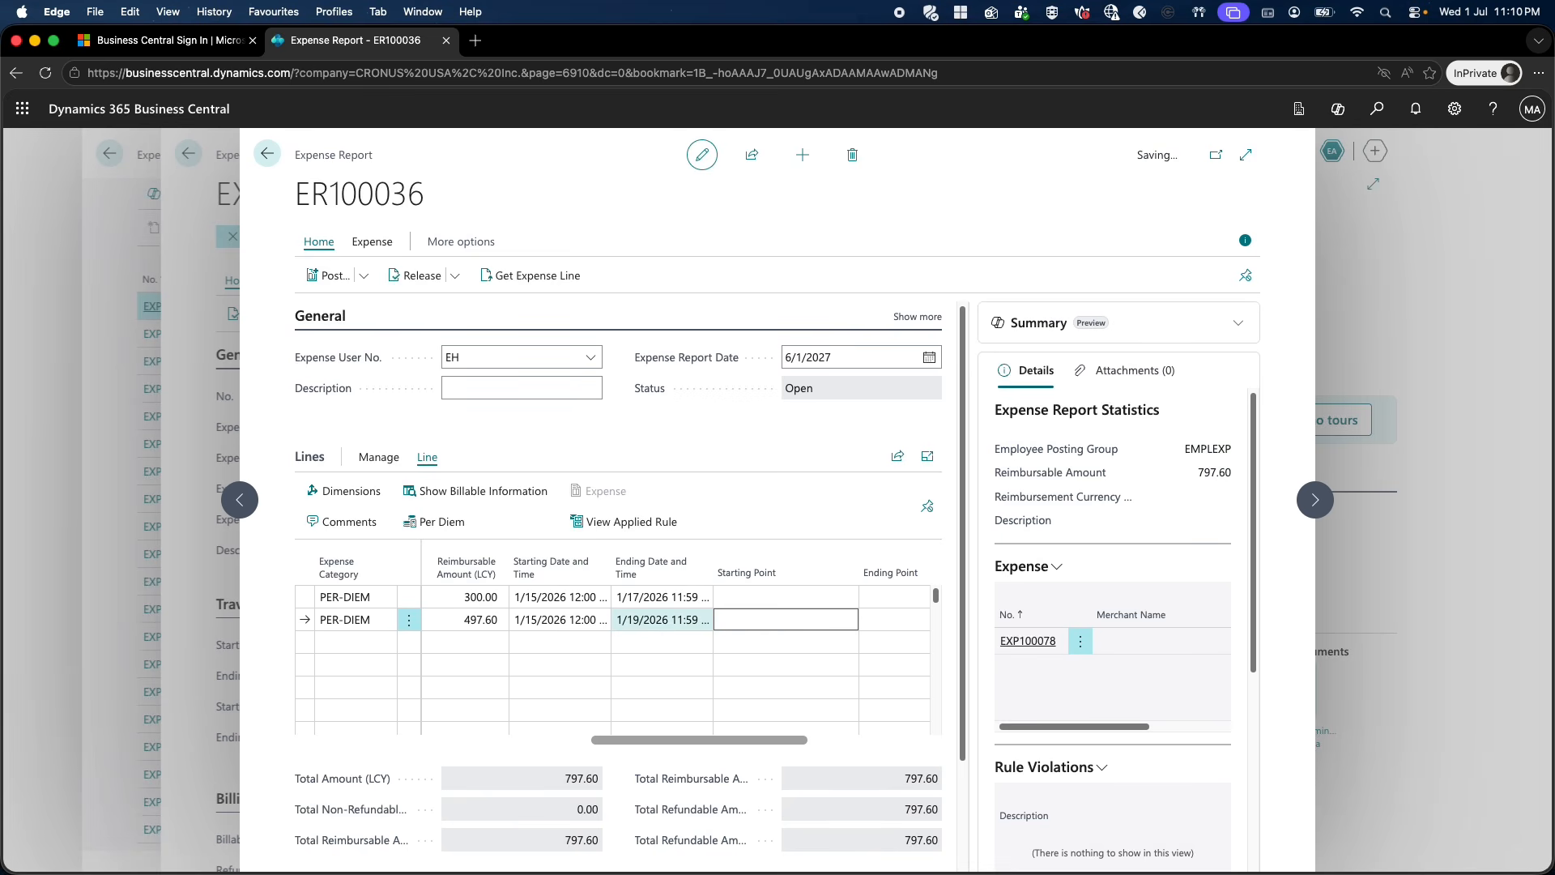
left_click_drag(608, 740, 437, 735)
left_click(462, 531)
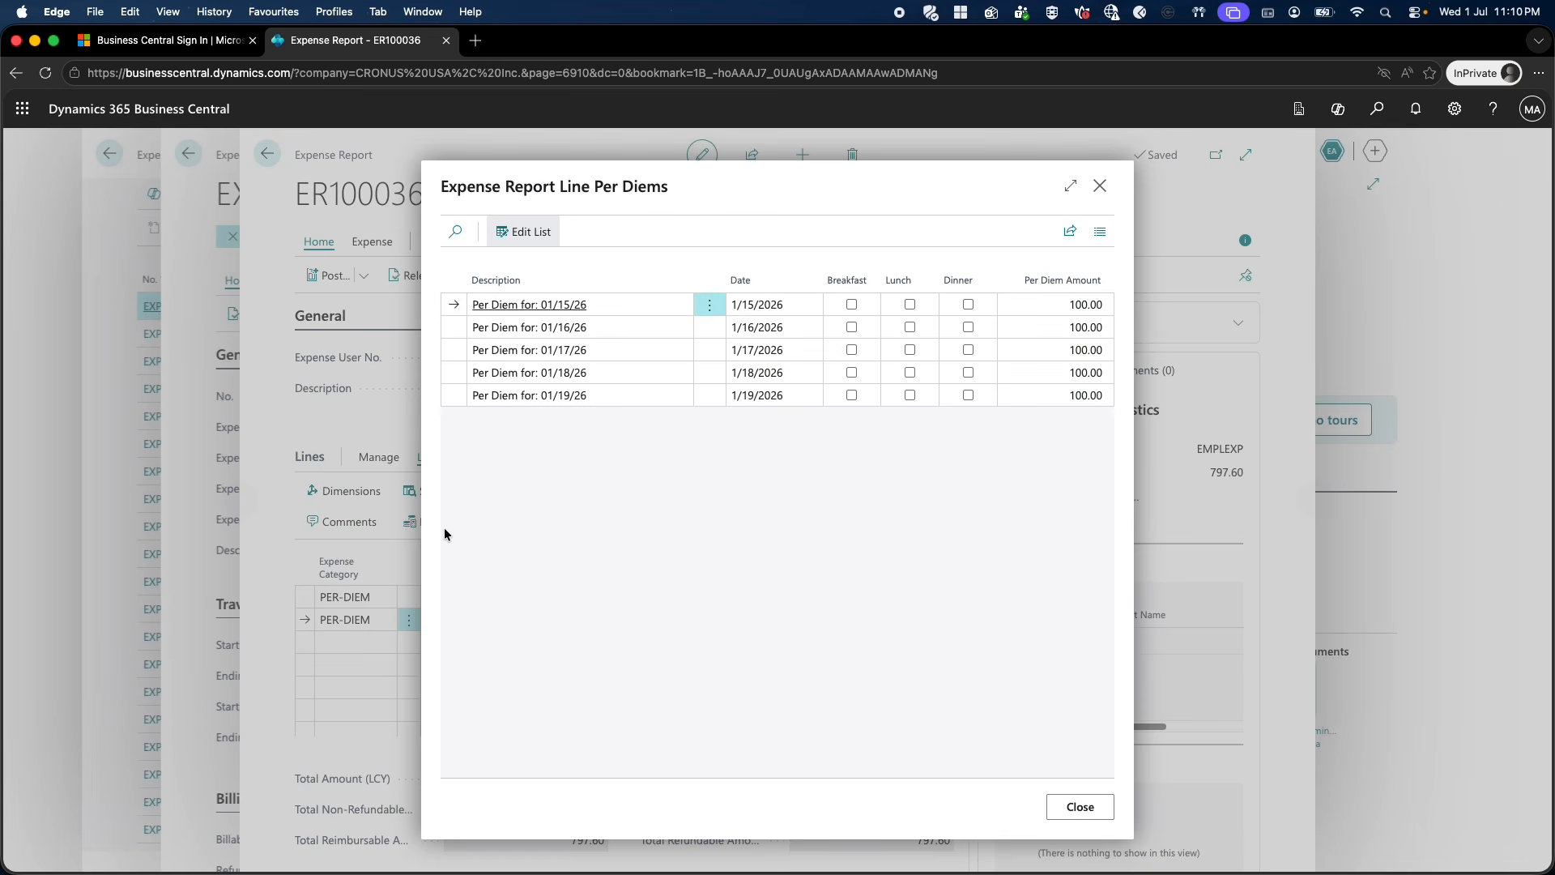
left_click(1099, 823)
Set the GERMANY-ALL line's ending date to 1/17/2026.
left_click(641, 623)
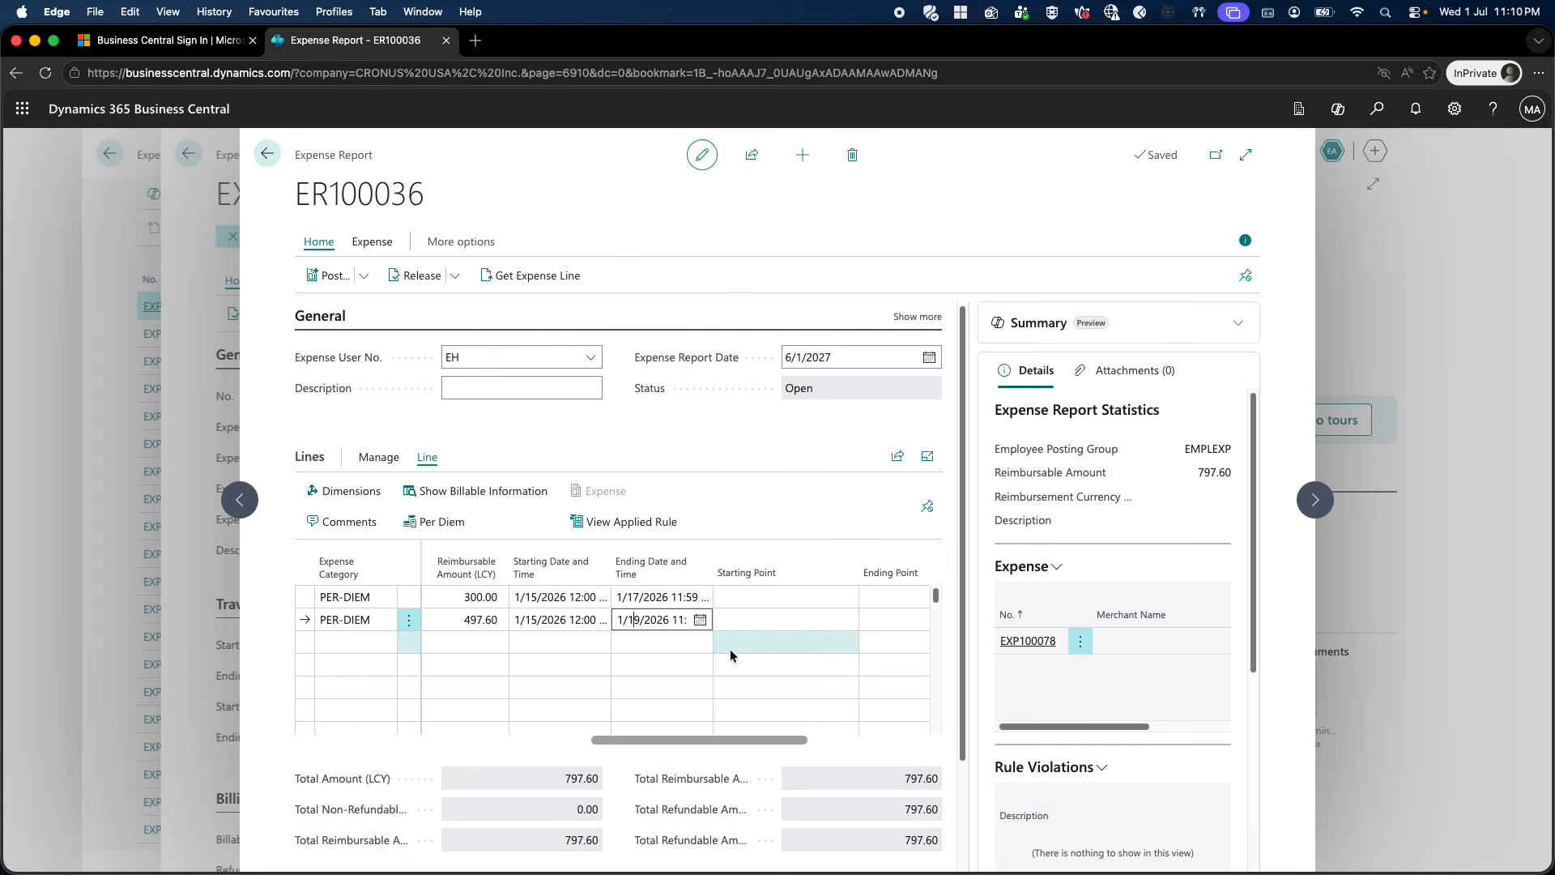
key("BackSpace")
type("7")
key("Tab")
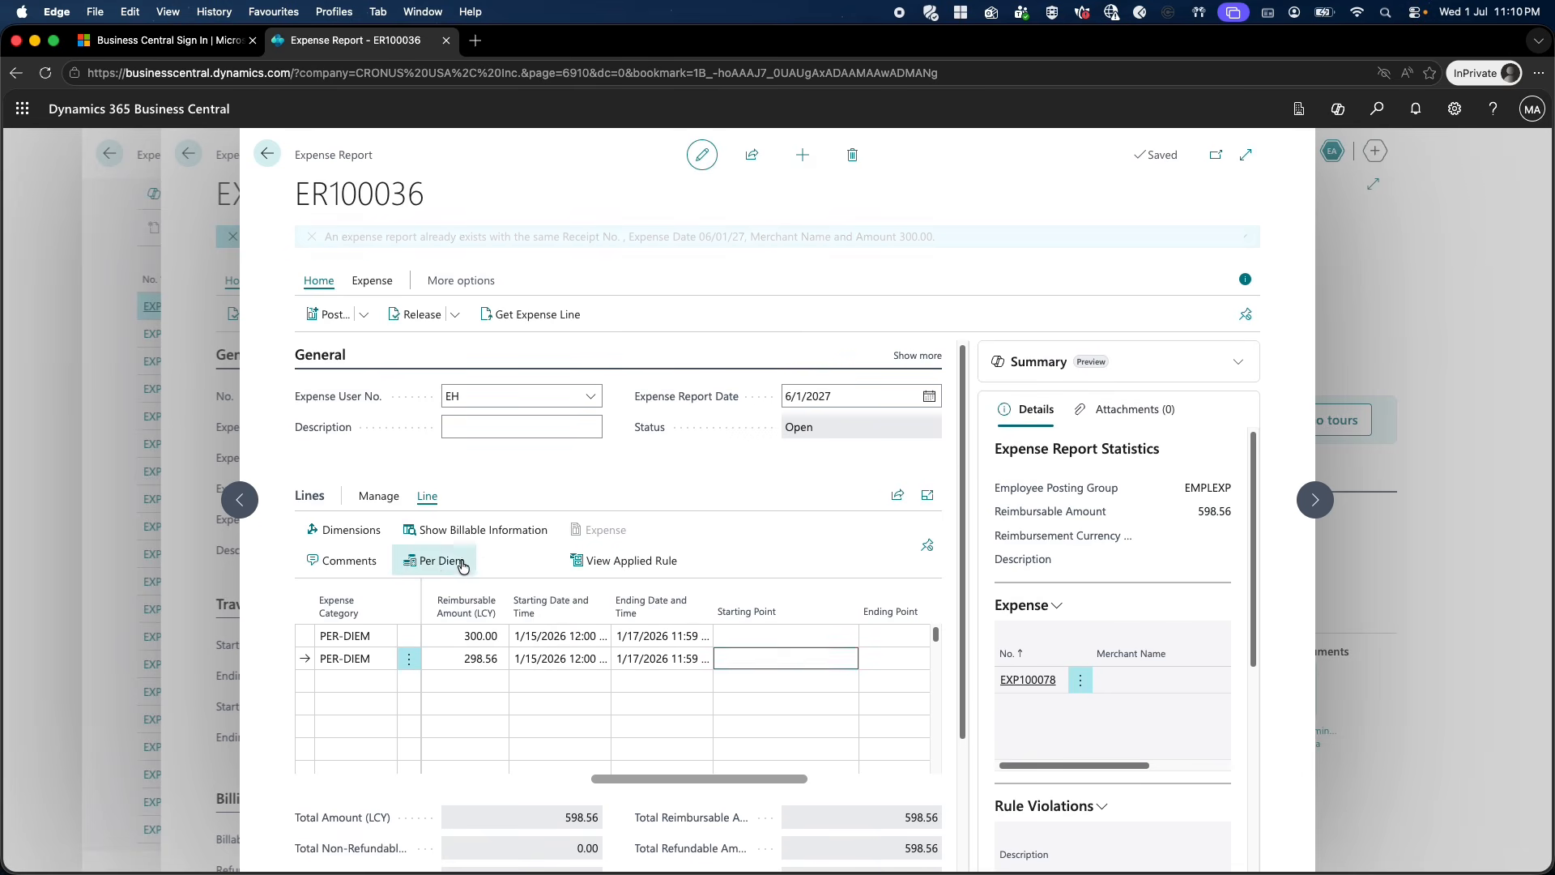
Examine the GERMANY-ALL line's per-diem amount for each travel day and close the details.
left_click(445, 560)
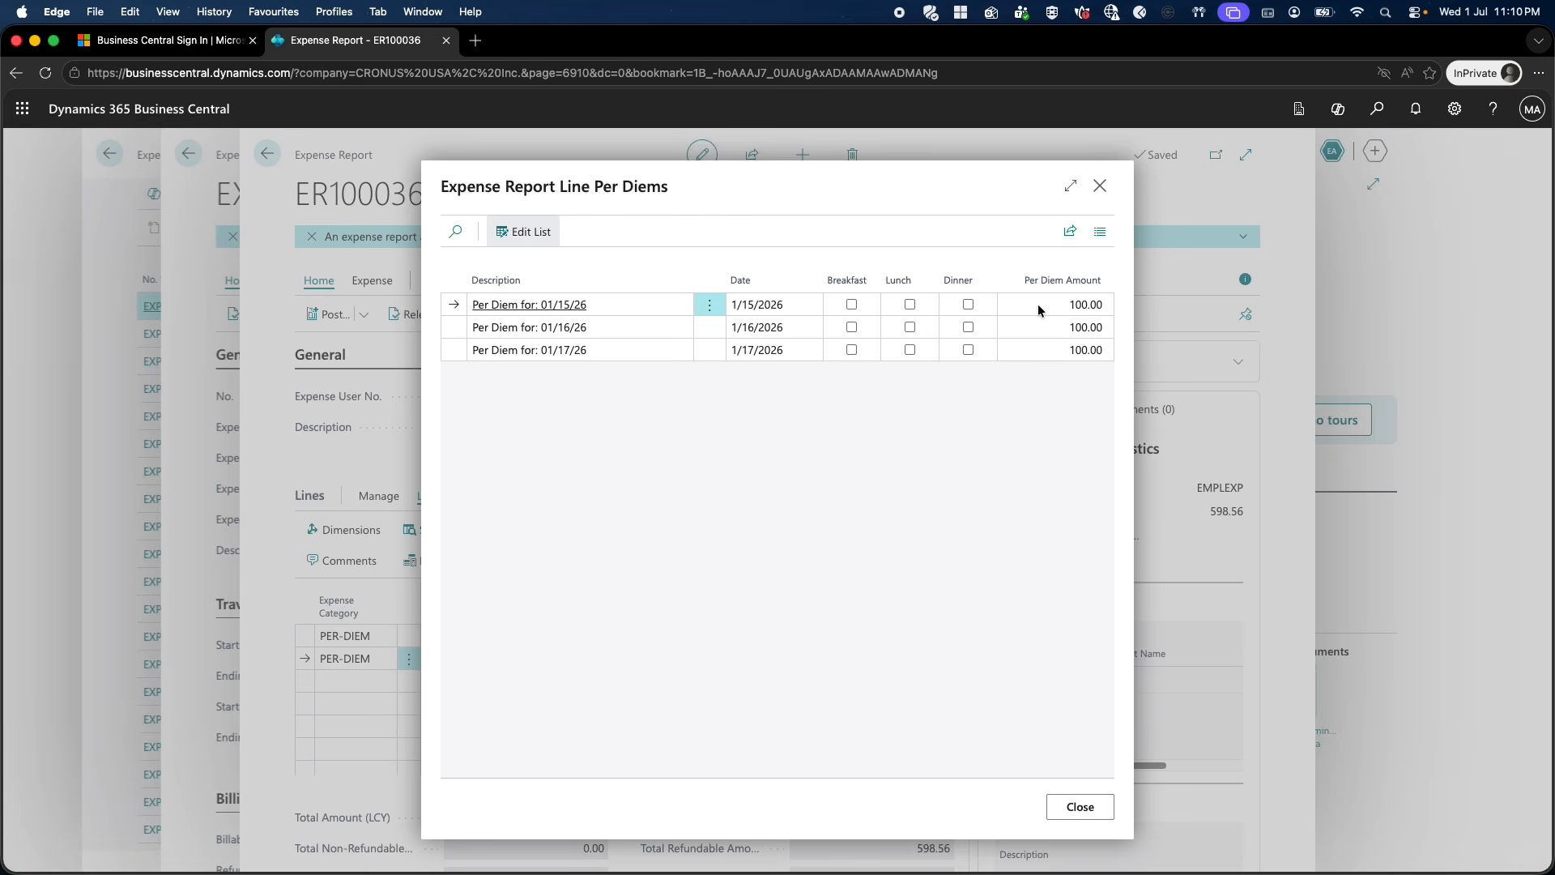
left_click(1032, 348)
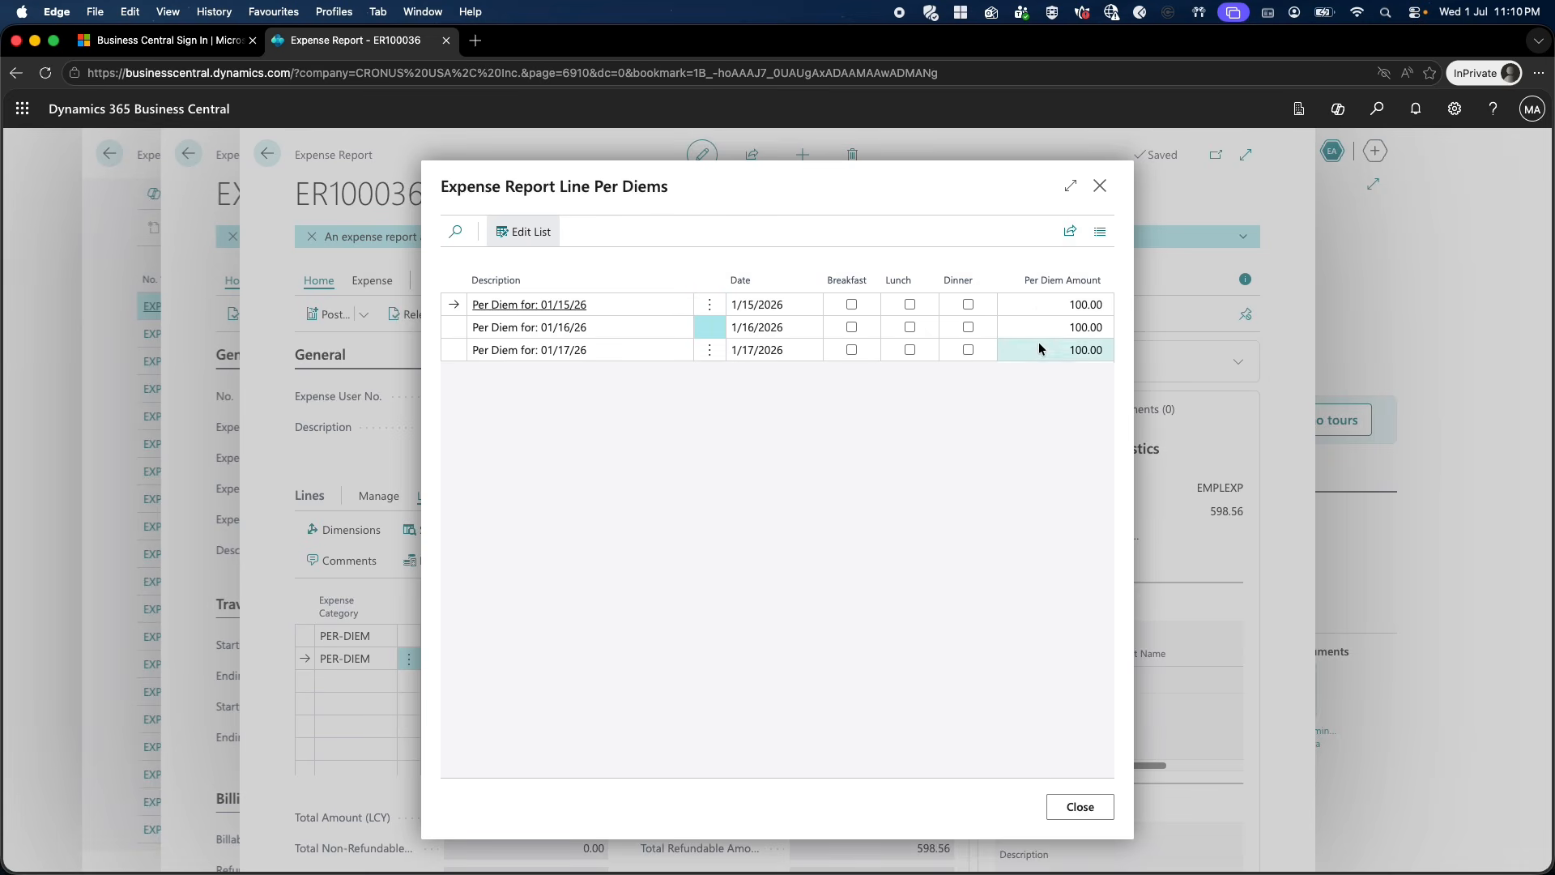
left_click(1077, 806)
Compare the currency codes, amounts and local-currency amounts of both per-diem lines, and leave the expense report and expense.
left_click(745, 780)
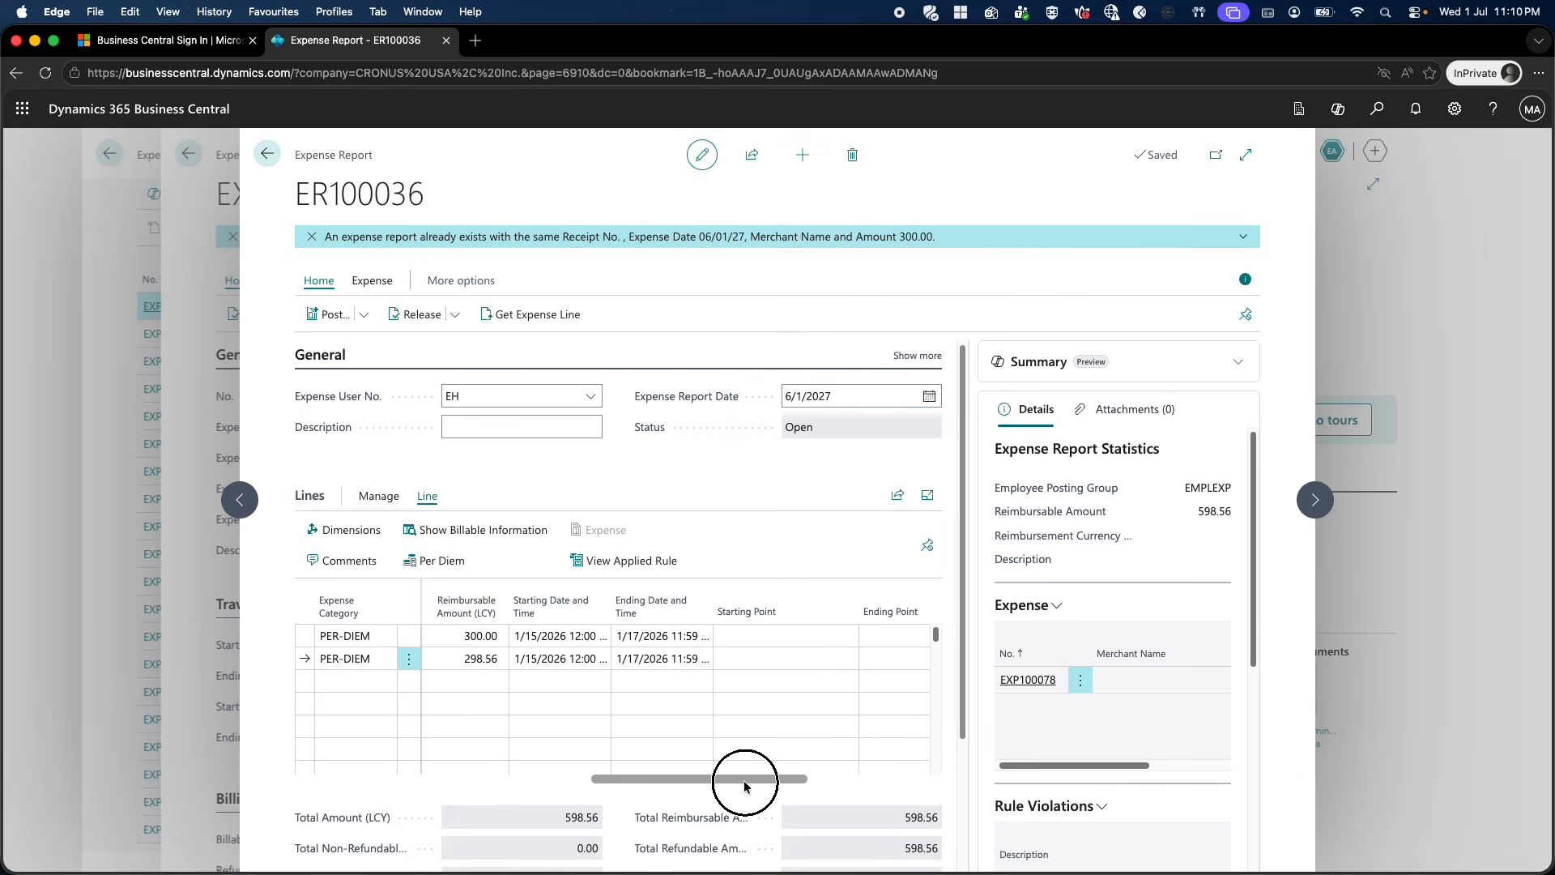
left_click_drag(745, 784, 603, 789)
left_click(618, 659)
left_click(718, 664)
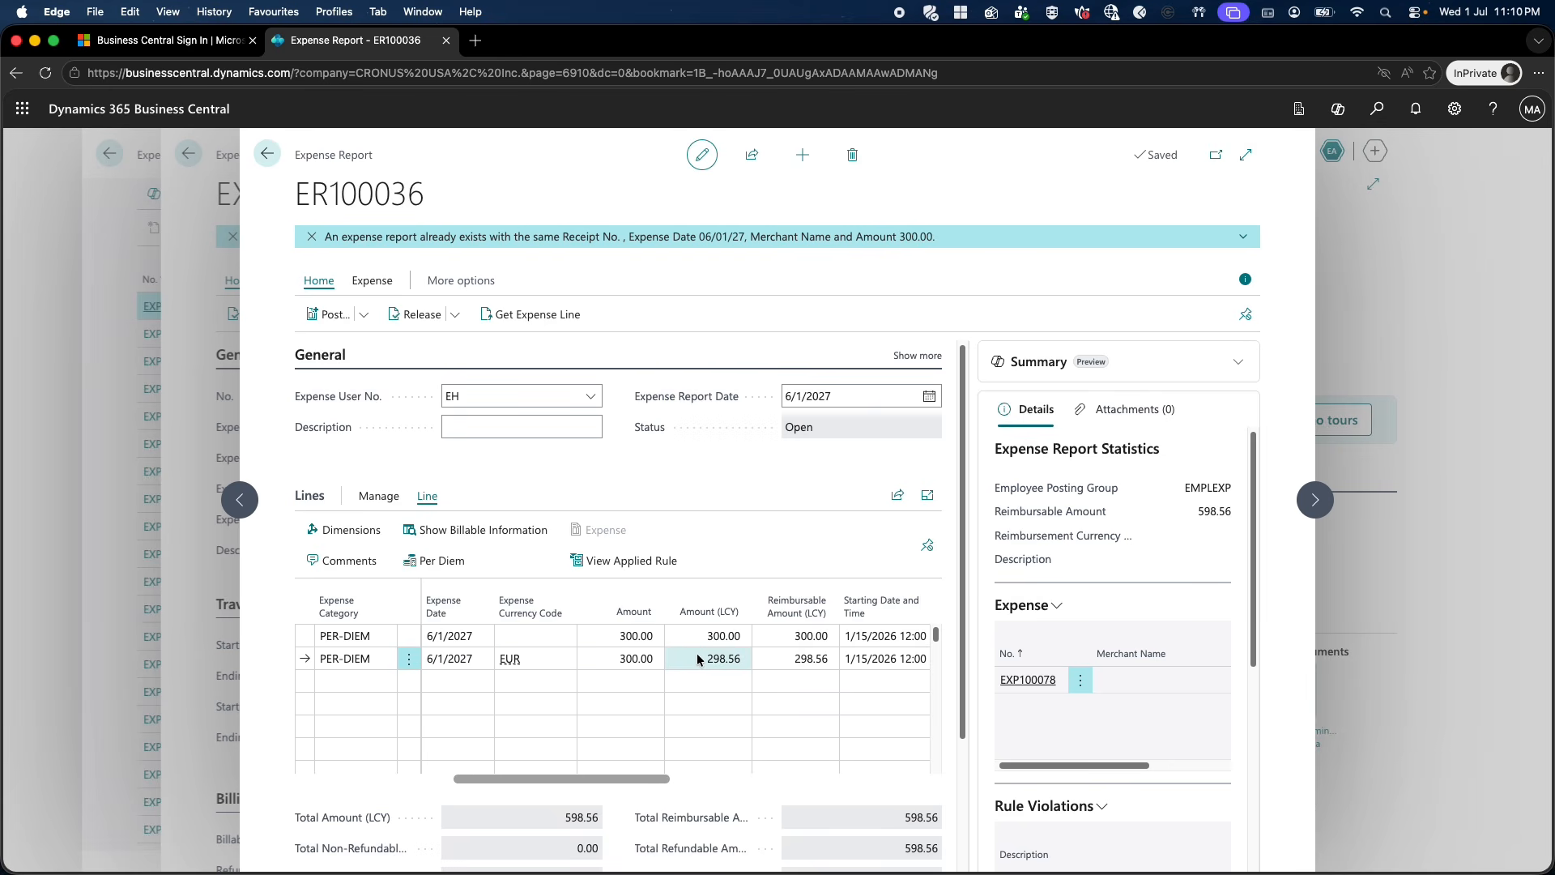
mouse_move(696, 652)
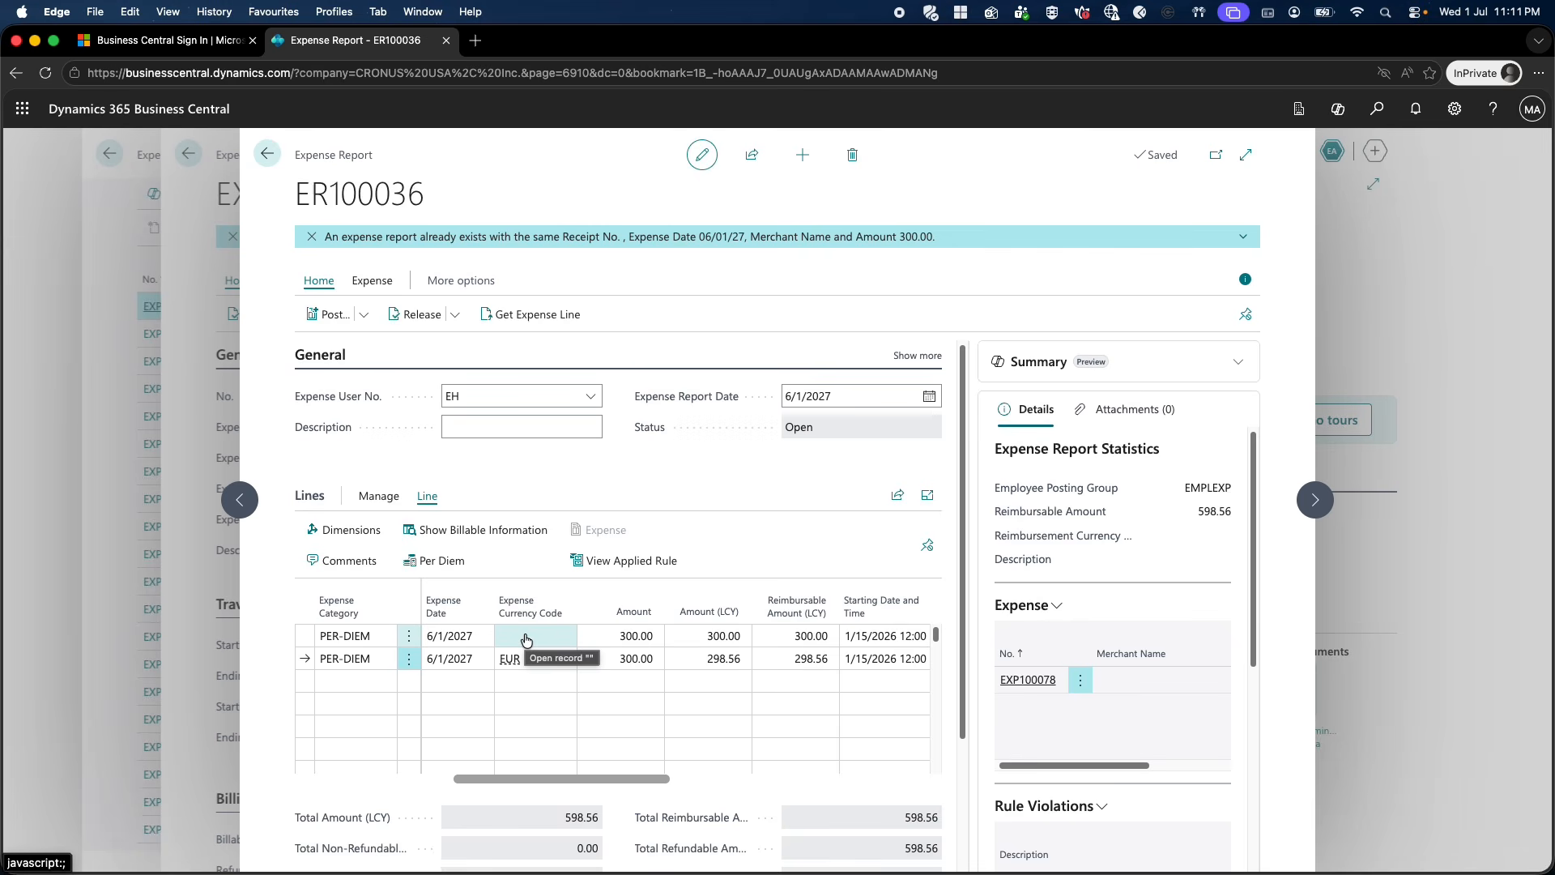
left_click(267, 156)
left_click(268, 156)
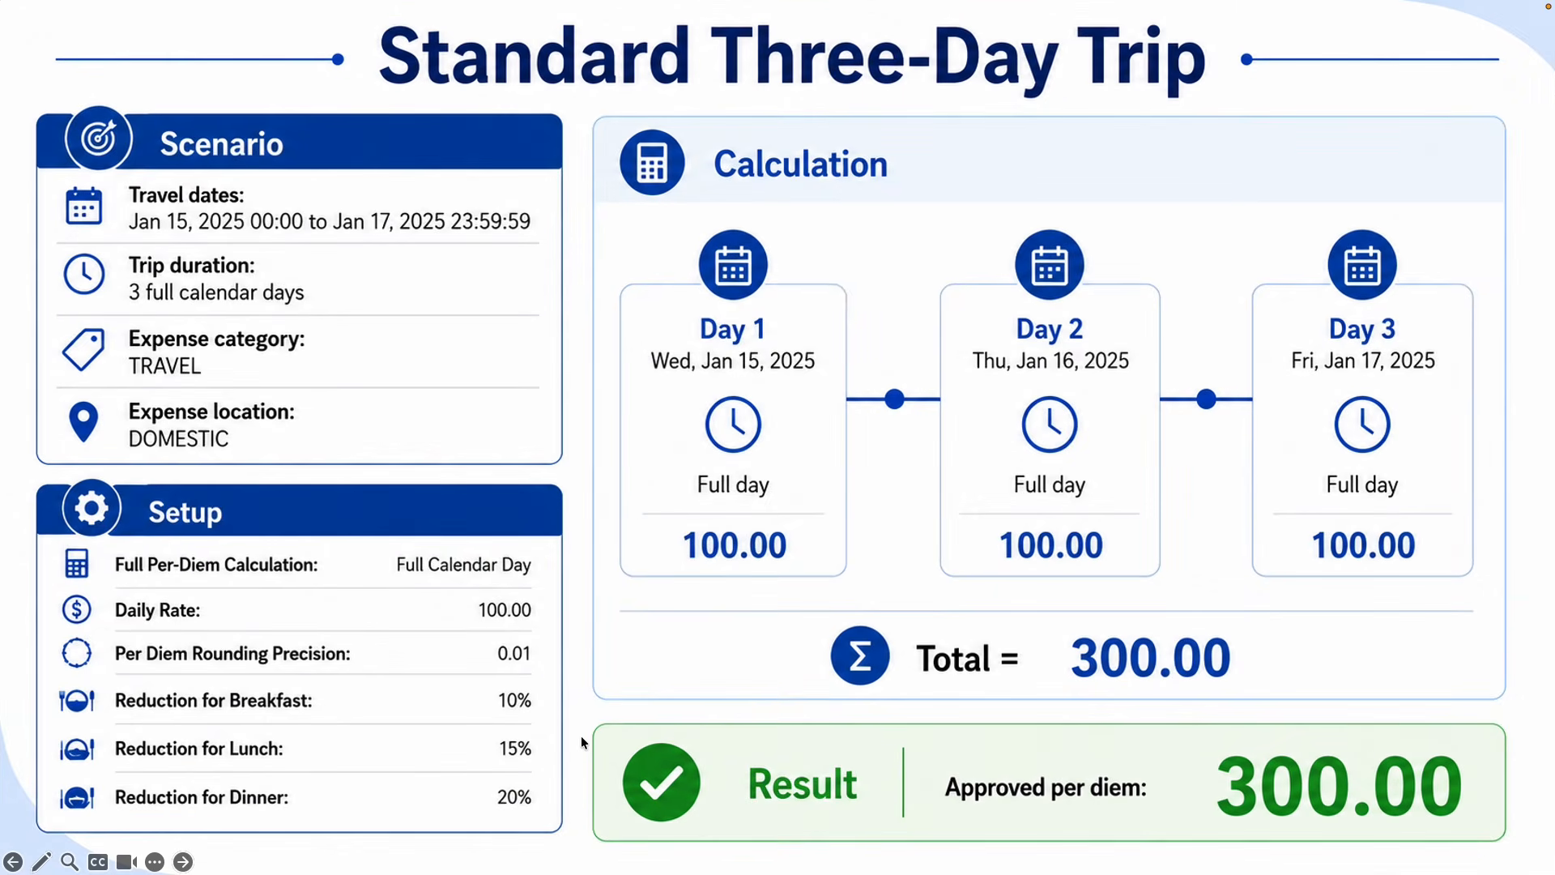
left_click(582, 738)
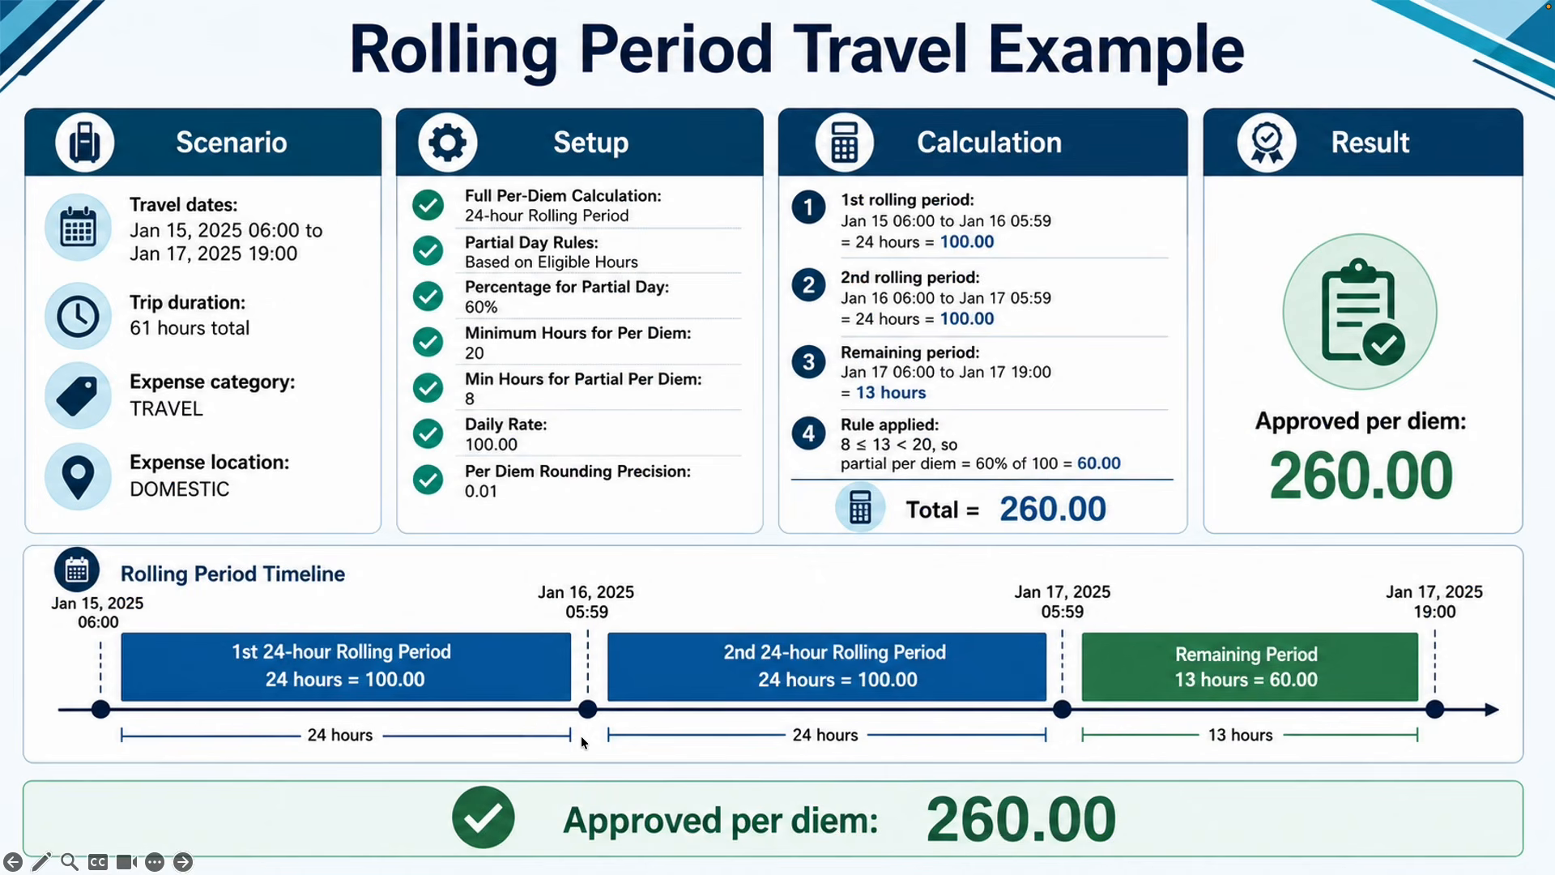